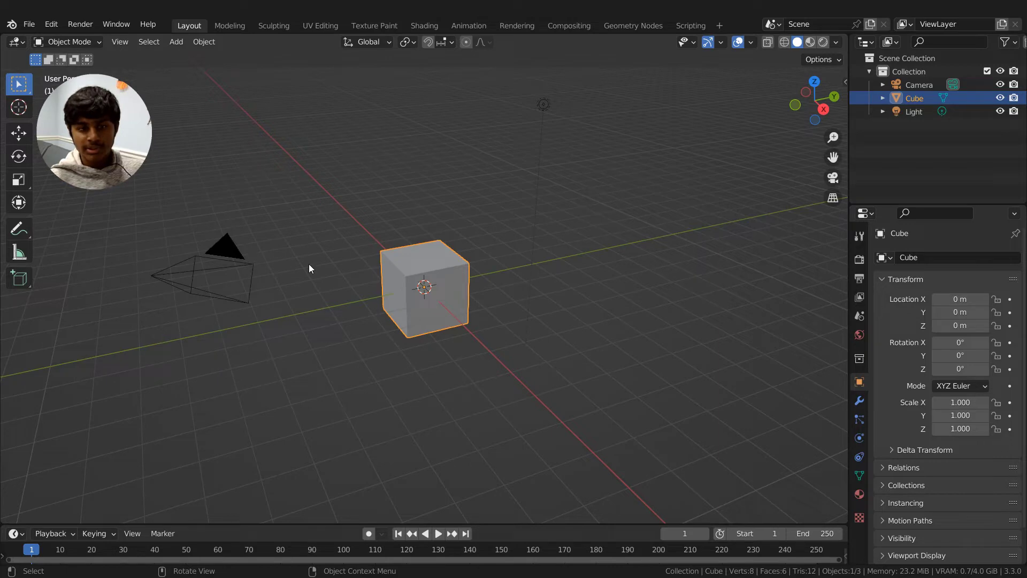
Scale the default cube to about 1.14 along X, 1.84 along Y and 1.24 along Z.
{"action": "left_click", "coordinate": [290, 234]}
{"action": "left_click", "coordinate": [392, 276]}
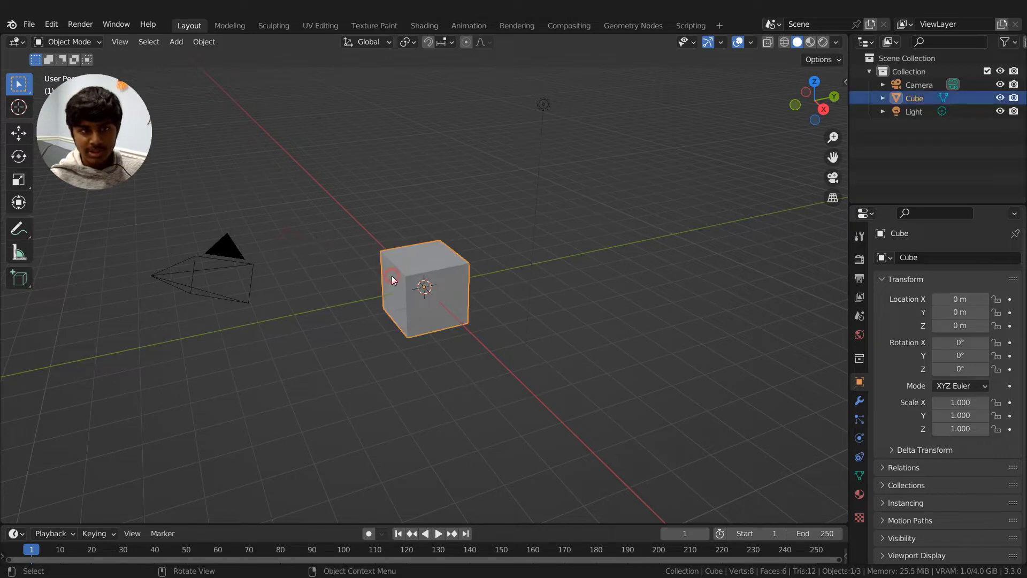
{"action": "middle_click_drag", "start_coordinate": [108, 203], "coordinate": [172, 213]}
{"action": "left_click", "coordinate": [19, 179]}
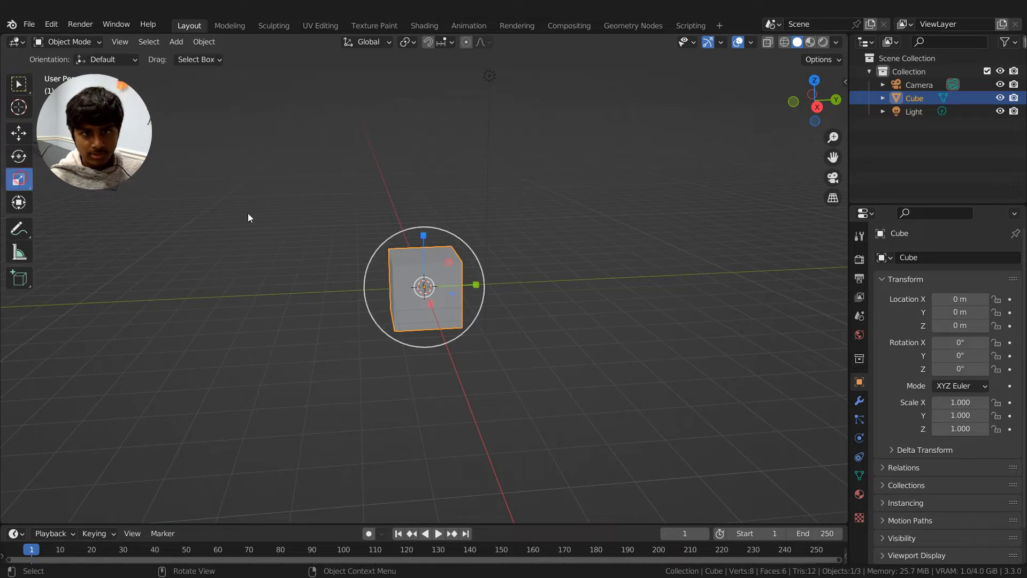
{"action": "left_click_drag", "start_coordinate": [488, 289], "coordinate": [521, 287]}
{"action": "middle_click_drag", "start_coordinate": [521, 287], "coordinate": [539, 316]}
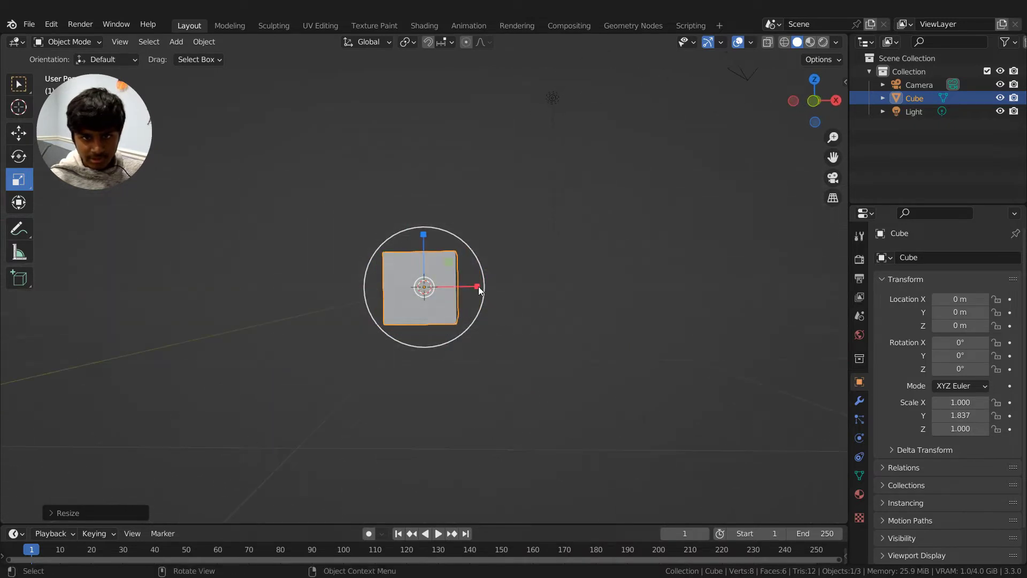
{"action": "left_click_drag", "start_coordinate": [478, 287], "coordinate": [486, 286]}
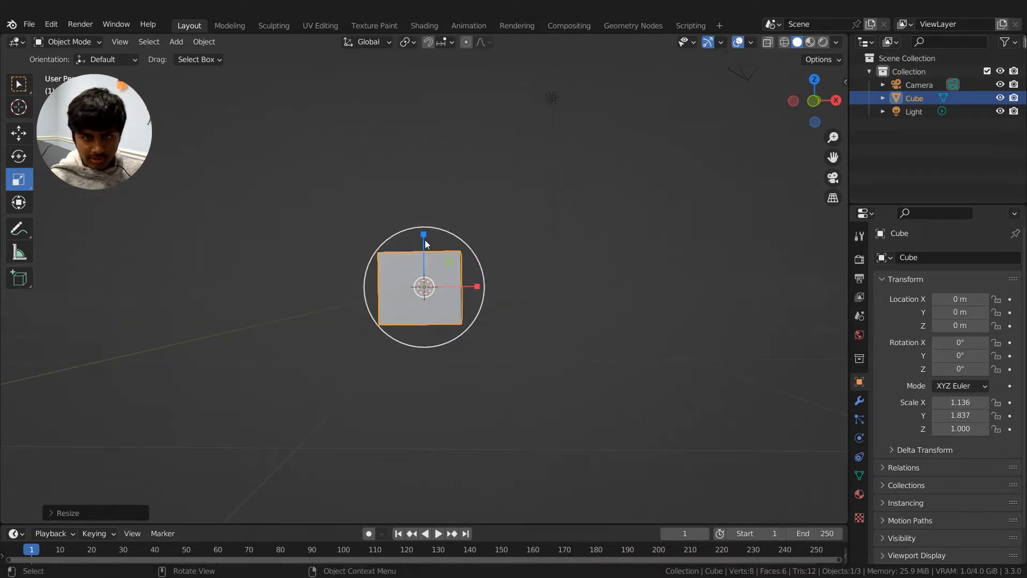
{"action": "left_click_drag", "start_coordinate": [425, 240], "coordinate": [426, 220]}
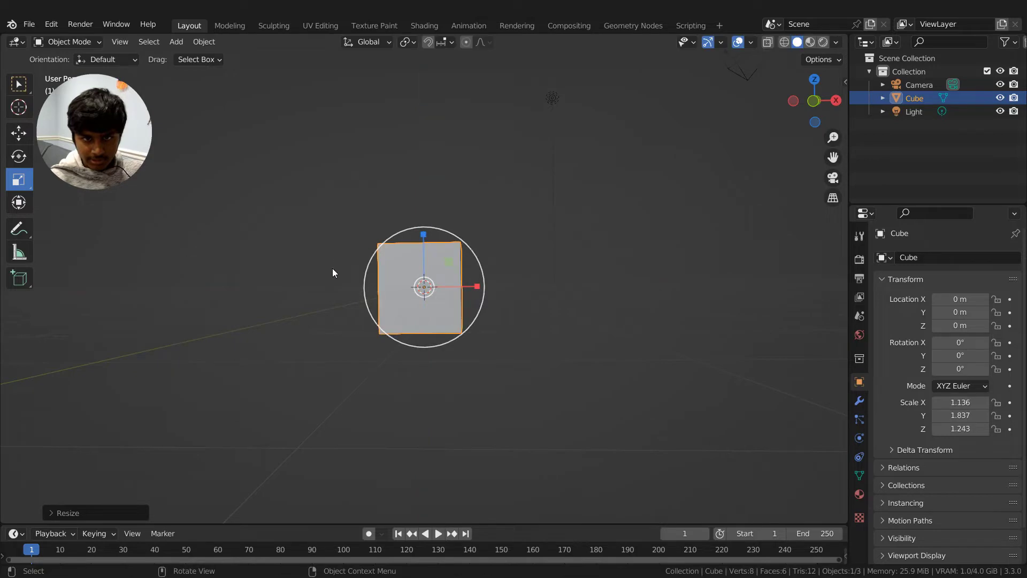
Enlarge the cube into a long block scaled about 1.73 along X, 3.79 along Y and 2.17 along Z.
{"action": "middle_click_drag", "start_coordinate": [530, 313], "coordinate": [585, 283]}
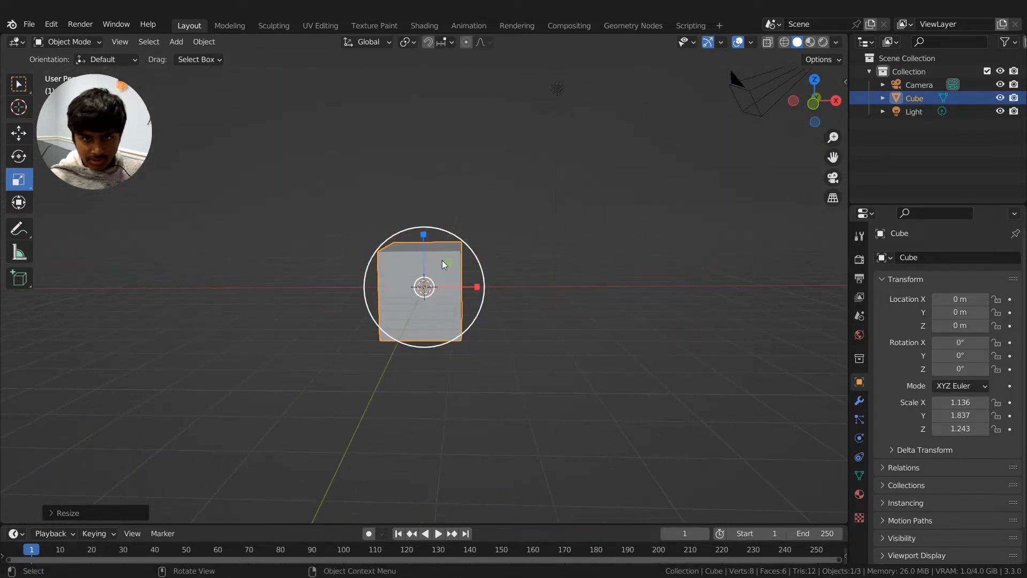
{"action": "left_click_drag", "start_coordinate": [447, 261], "coordinate": [469, 234]}
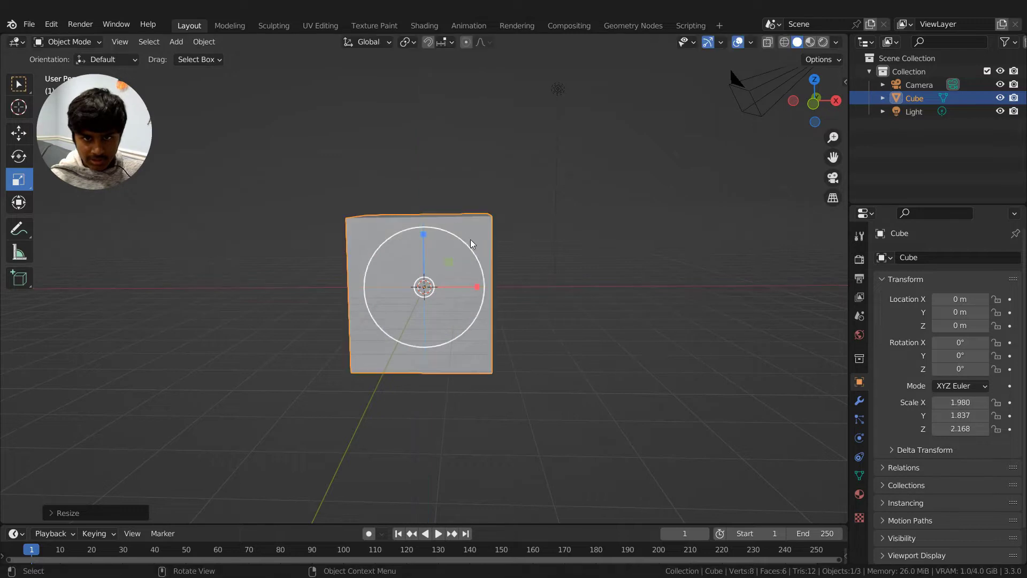
{"action": "middle_click_drag", "start_coordinate": [495, 254], "coordinate": [489, 291]}
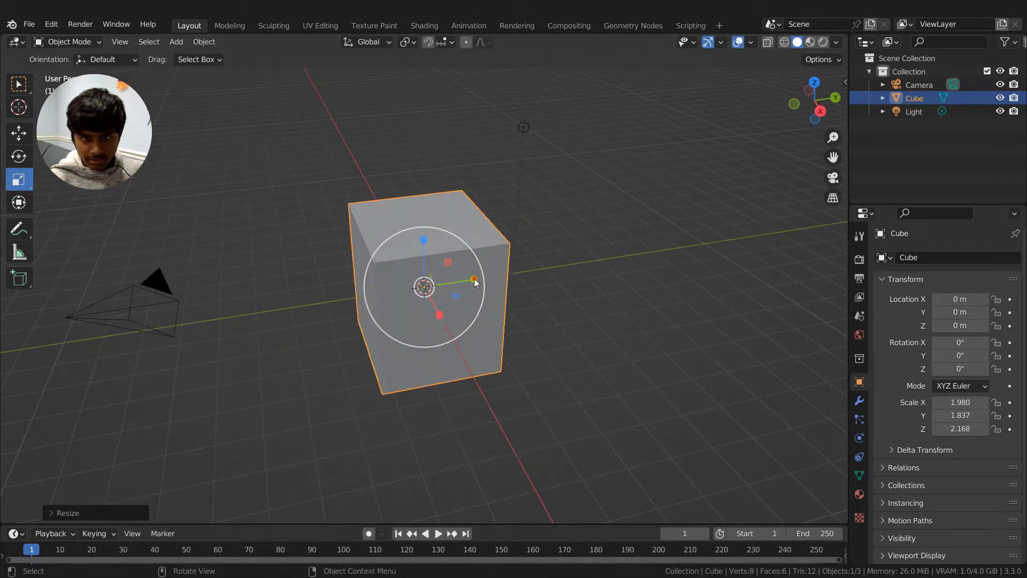
{"action": "left_click_drag", "start_coordinate": [476, 283], "coordinate": [537, 294]}
{"action": "middle_click_drag", "start_coordinate": [536, 295], "coordinate": [500, 352]}
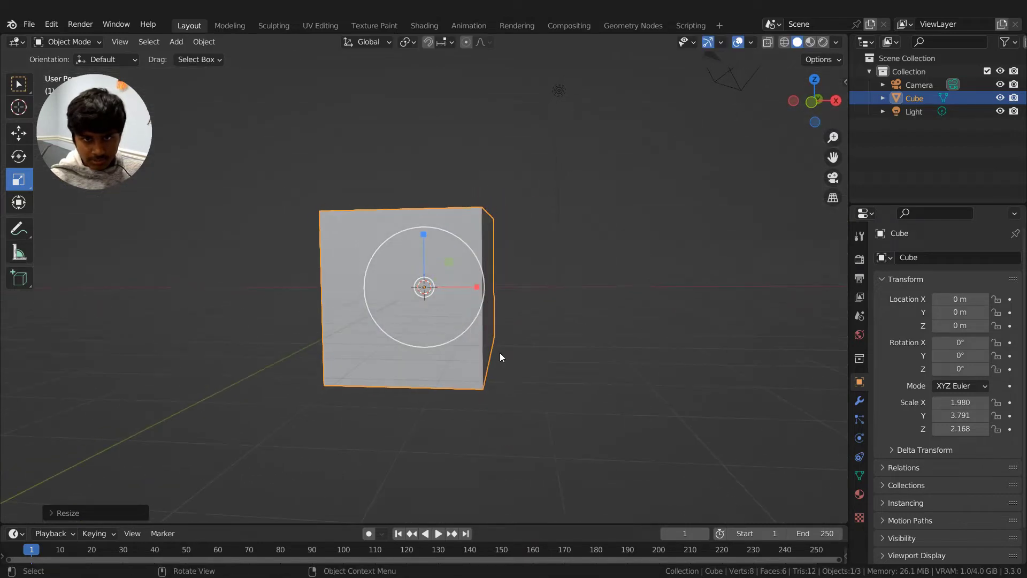
{"action": "left_click_drag", "start_coordinate": [482, 289], "coordinate": [468, 288]}
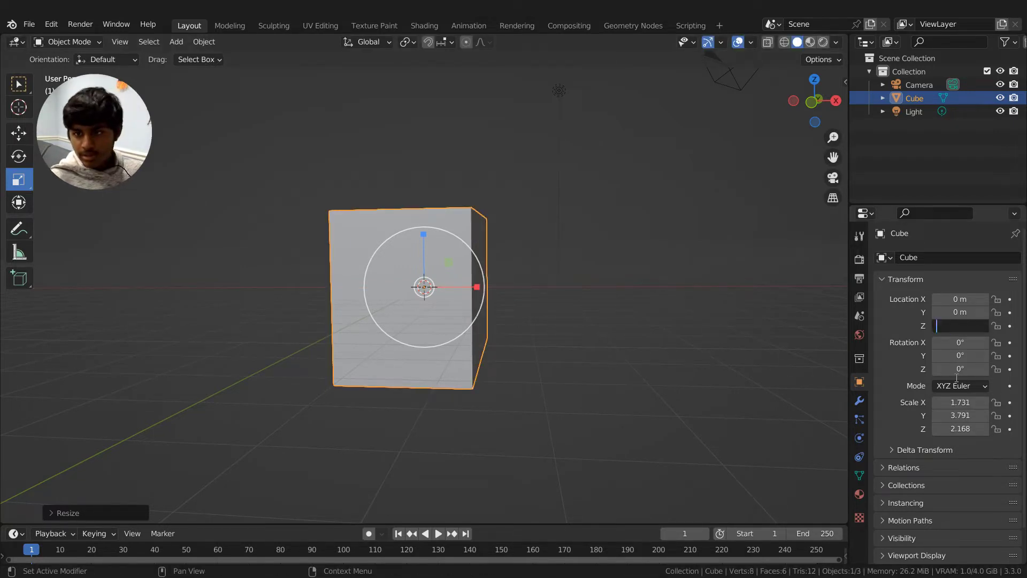
Raise the block by setting its Z location to 2 m and refining it to 2.1 m.
{"action": "type", "text": "2"}
{"action": "key", "text": "Return"}
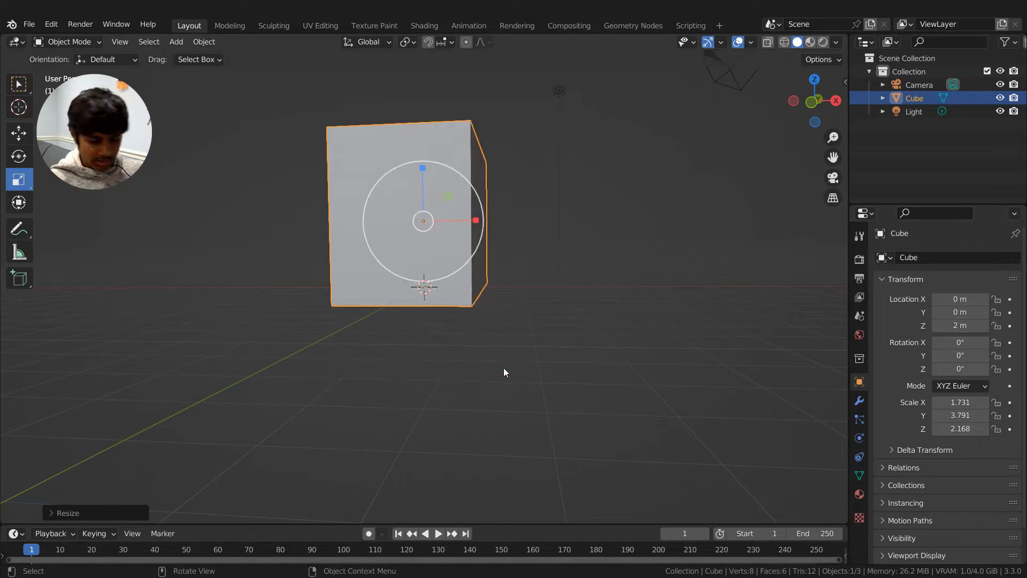
{"action": "middle_click_drag", "start_coordinate": [447, 368], "coordinate": [694, 373]}
{"action": "left_click", "coordinate": [961, 326]}
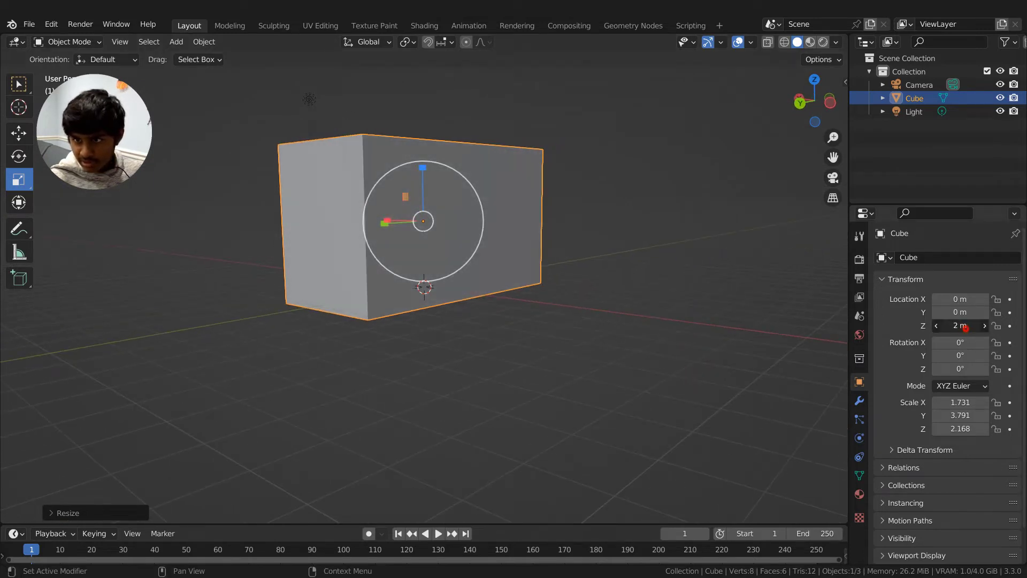
{"action": "key", "text": "BackSpace"}
{"action": "type", "text": "2.1"}
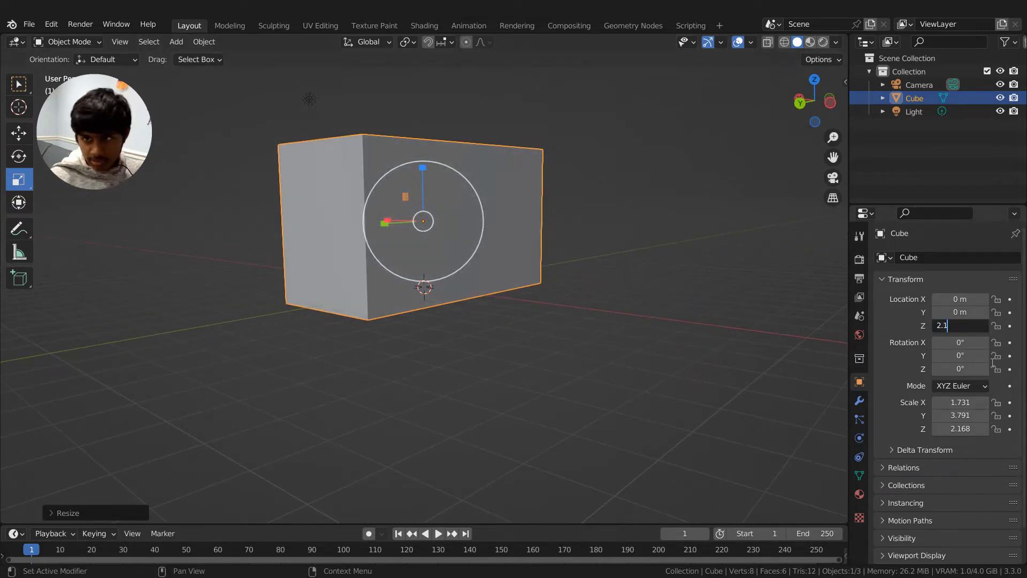
{"action": "key", "text": "Return"}
Enter Edit Mode and add one lengthwise loop cut through the middle of the block's end faces and top.
{"action": "middle_click_drag", "start_coordinate": [480, 381], "coordinate": [232, 169]}
{"action": "left_click", "coordinate": [69, 43]}
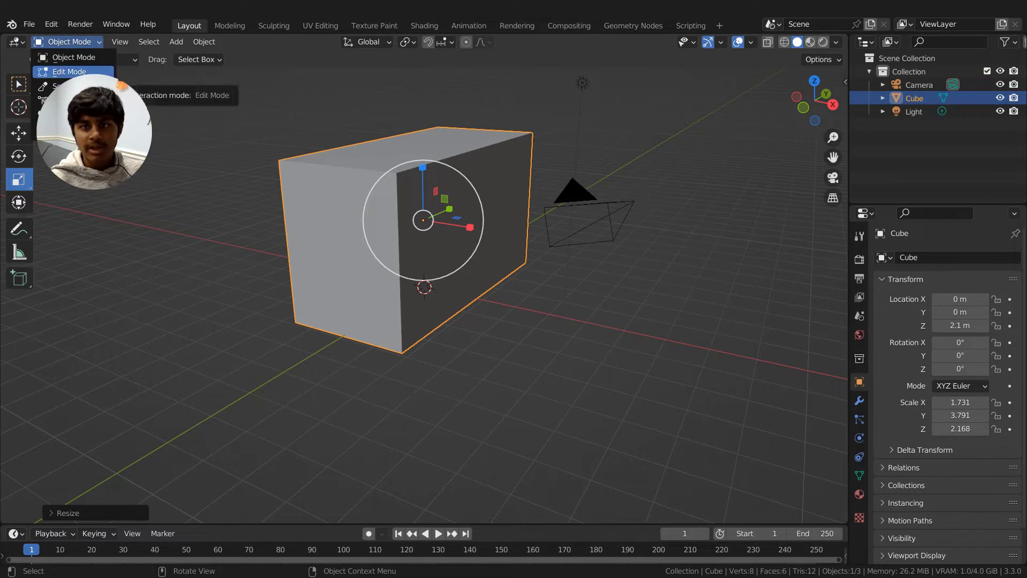
{"action": "left_click", "coordinate": [69, 71]}
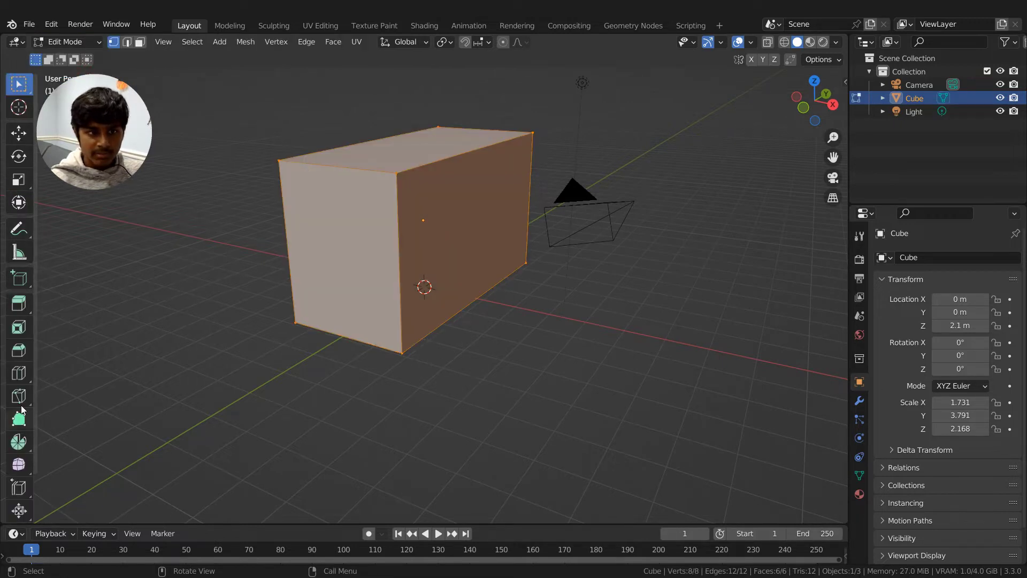
{"action": "left_click", "coordinate": [18, 373]}
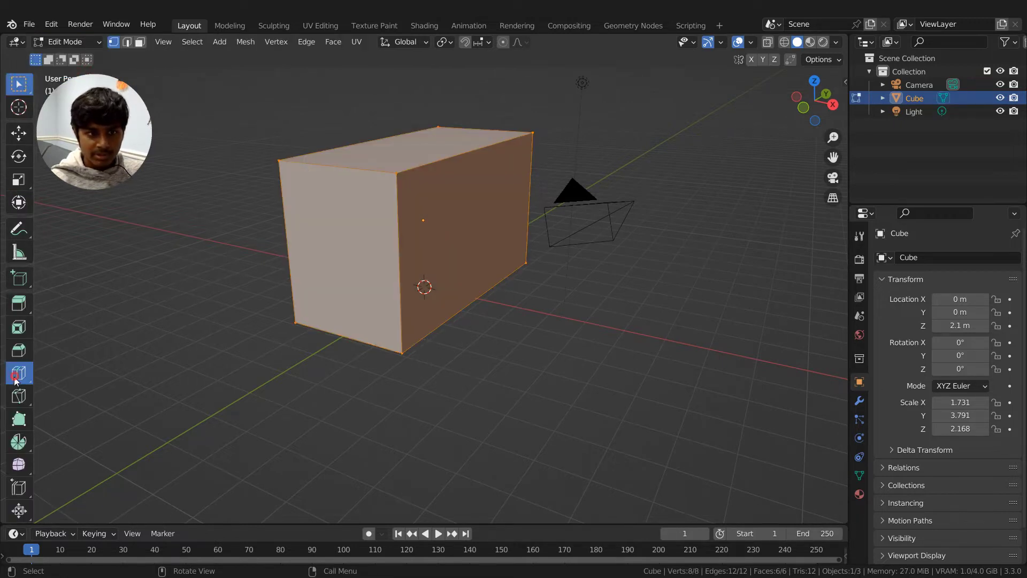
{"action": "left_click", "coordinate": [329, 185]}
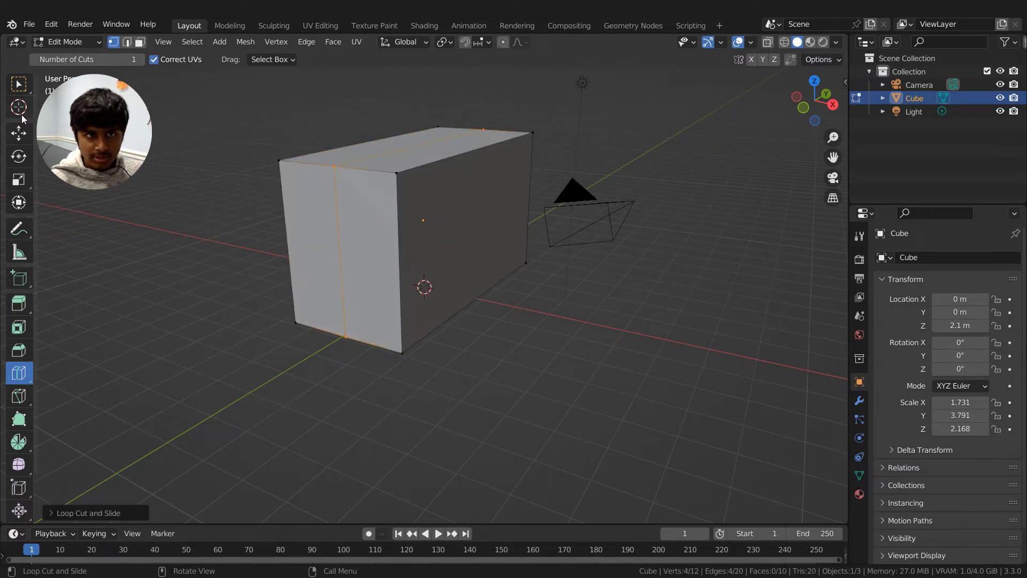
Select the central top edge in edge select mode and move it up along Z to form a gabled roof ridge.
{"action": "left_click", "coordinate": [128, 42]}
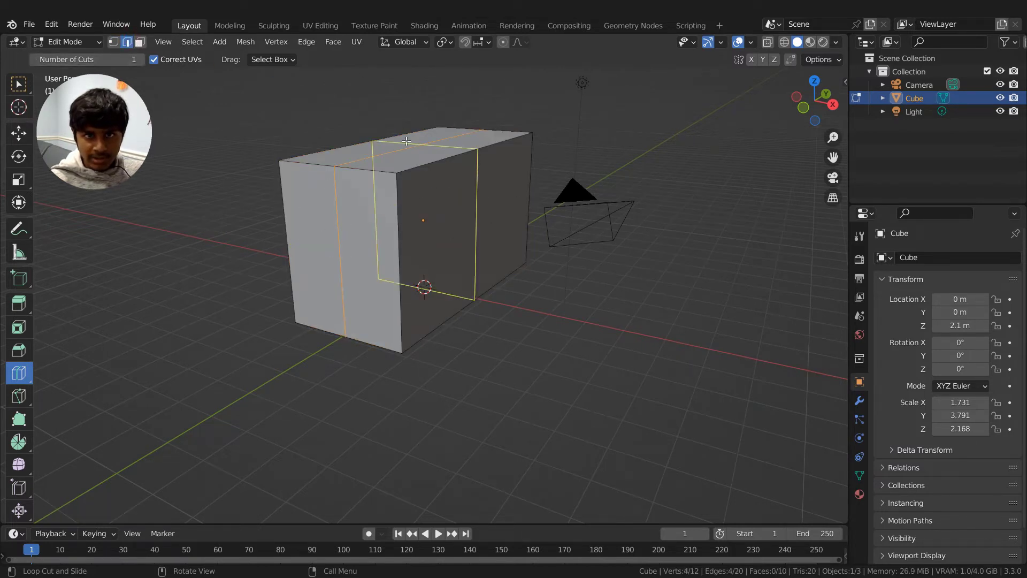
{"action": "left_click", "coordinate": [19, 133]}
{"action": "left_click", "coordinate": [404, 148]}
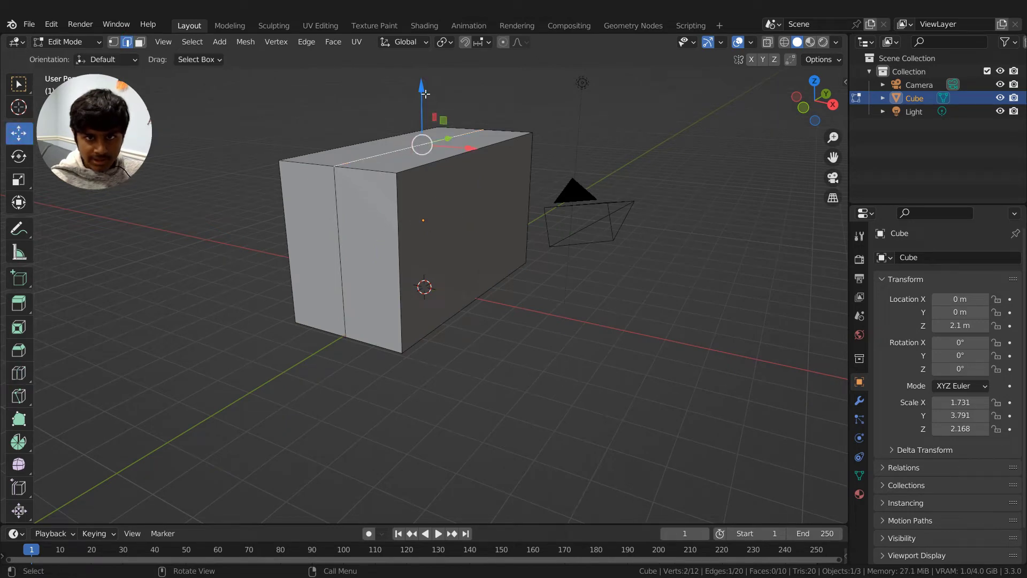
{"action": "left_click_drag", "start_coordinate": [425, 94], "coordinate": [423, 516]}
{"action": "middle_click_drag", "start_coordinate": [437, 435], "coordinate": [459, 434]}
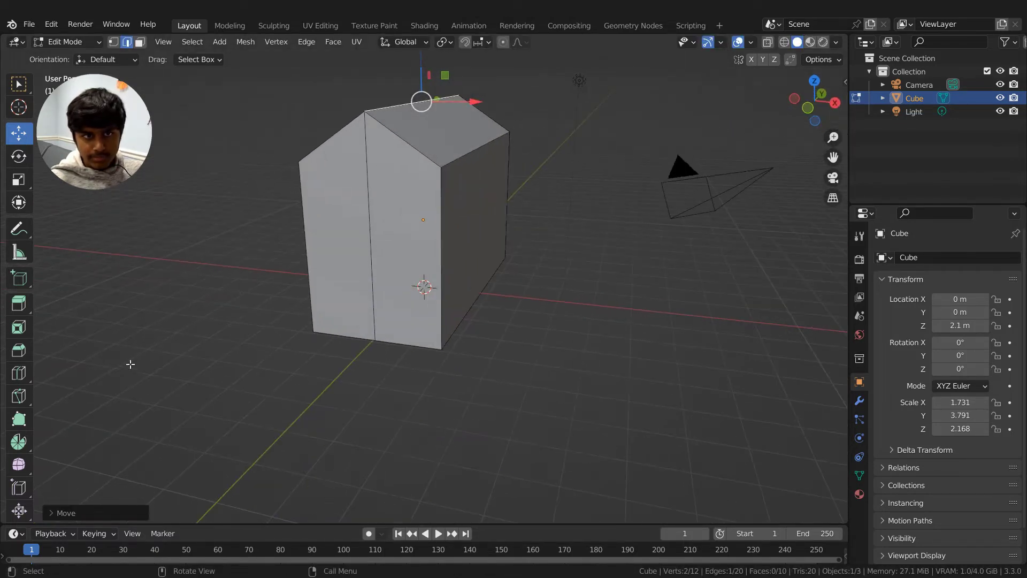
Return to Object Mode and add a new cube mesh to the scene.
{"action": "left_click", "coordinate": [68, 42]}
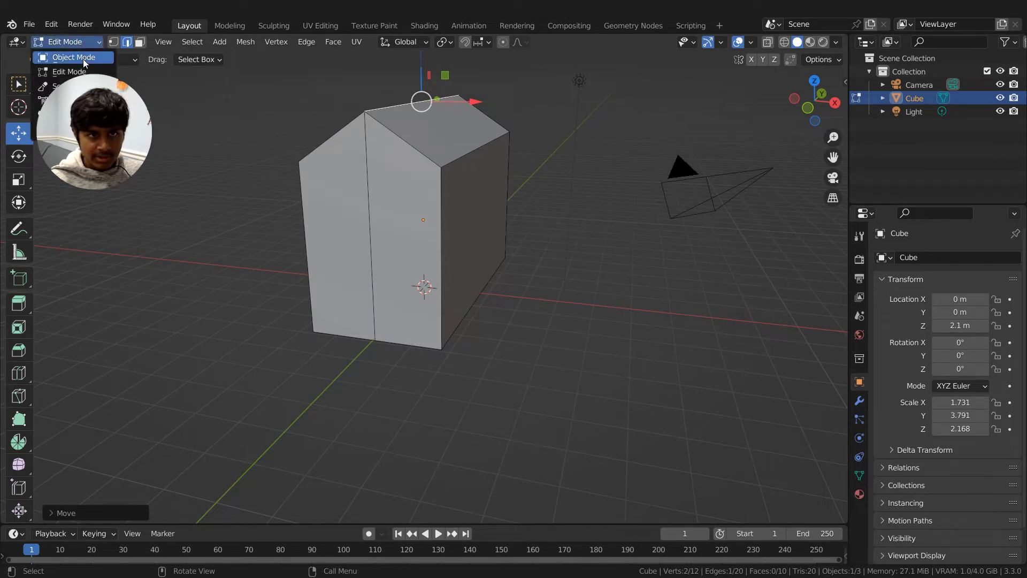
{"action": "left_click", "coordinate": [83, 59]}
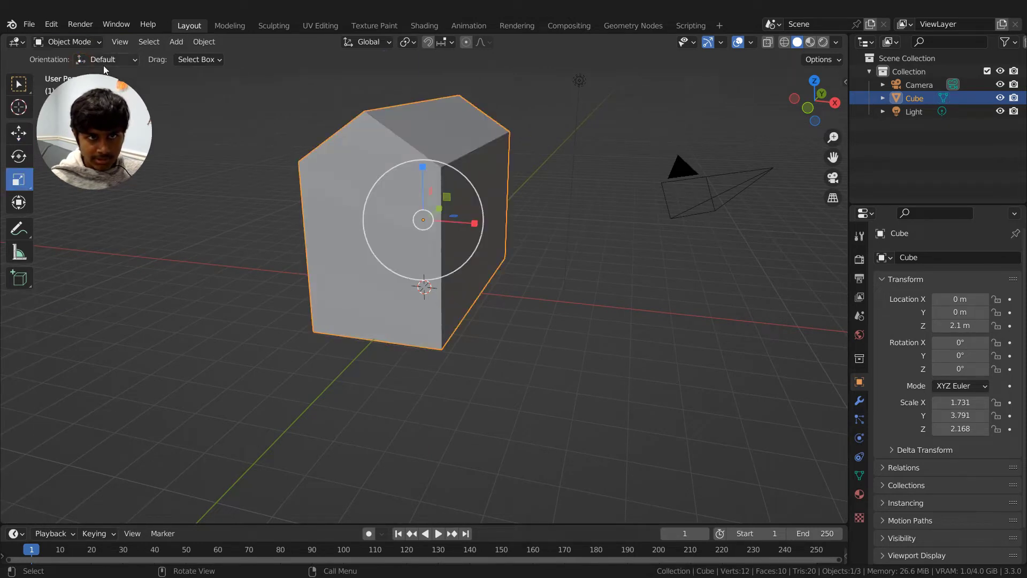
{"action": "left_click", "coordinate": [87, 43]}
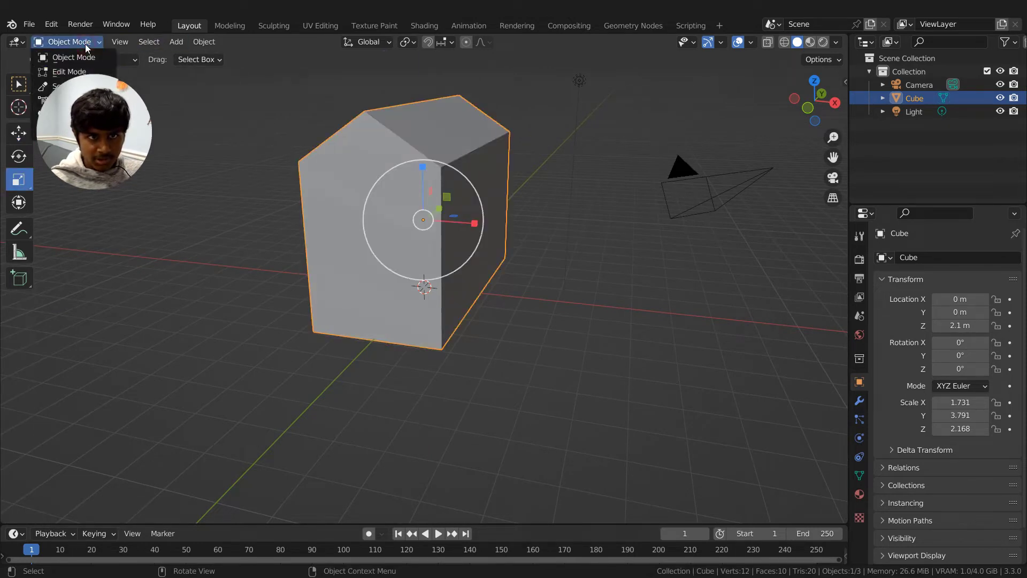
{"action": "left_click", "coordinate": [173, 43]}
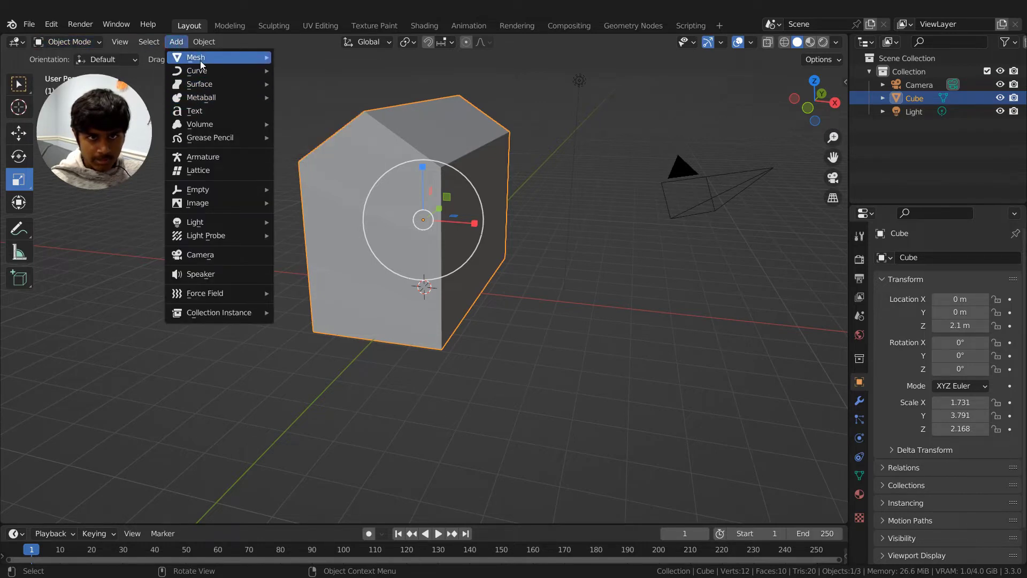
{"action": "mouse_move", "coordinate": [200, 60]}
{"action": "left_click", "coordinate": [317, 72]}
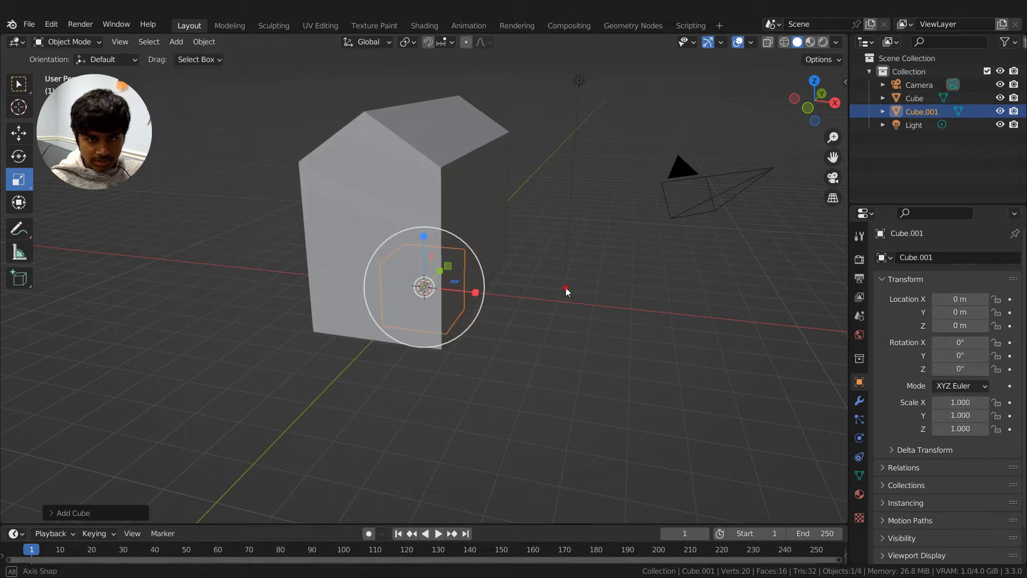
Set the new cube's Z location to 2.1 m and scale it to about 0.70 along X and 0.90 along Z.
{"action": "middle_click_drag", "start_coordinate": [567, 289], "coordinate": [592, 264]}
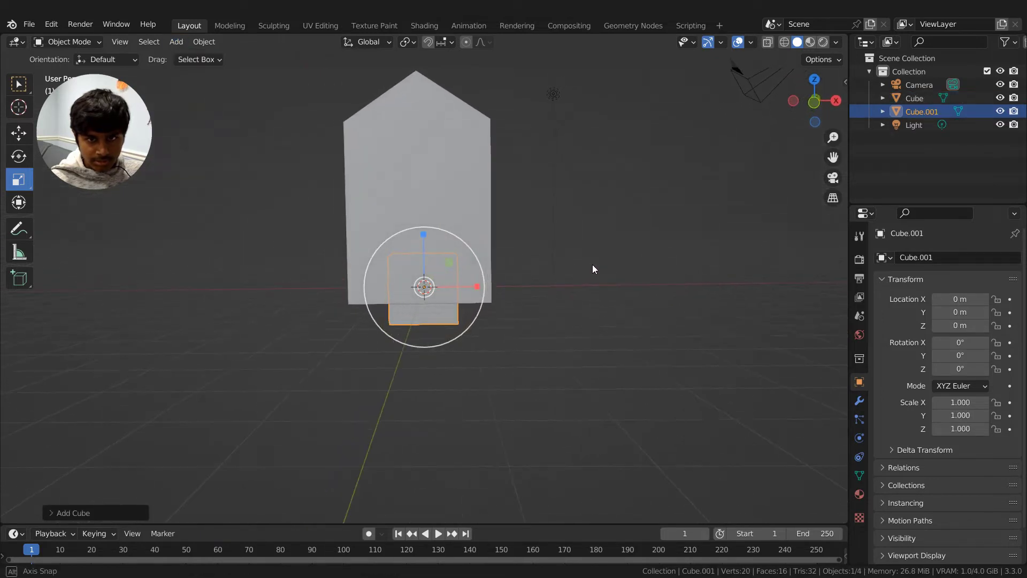
{"action": "left_click", "coordinate": [971, 322]}
{"action": "type", "text": "2.1"}
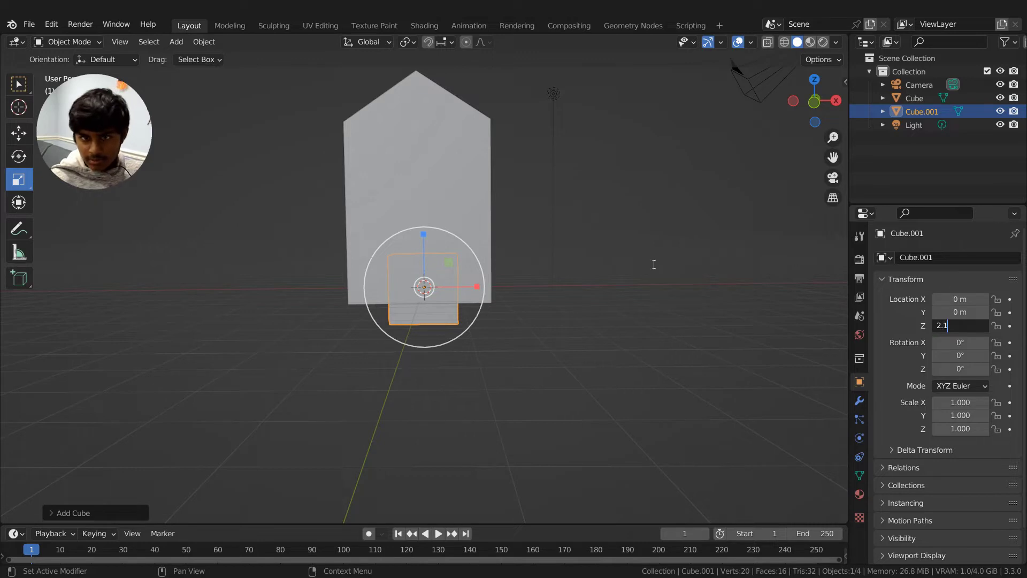
{"action": "key", "text": "Return"}
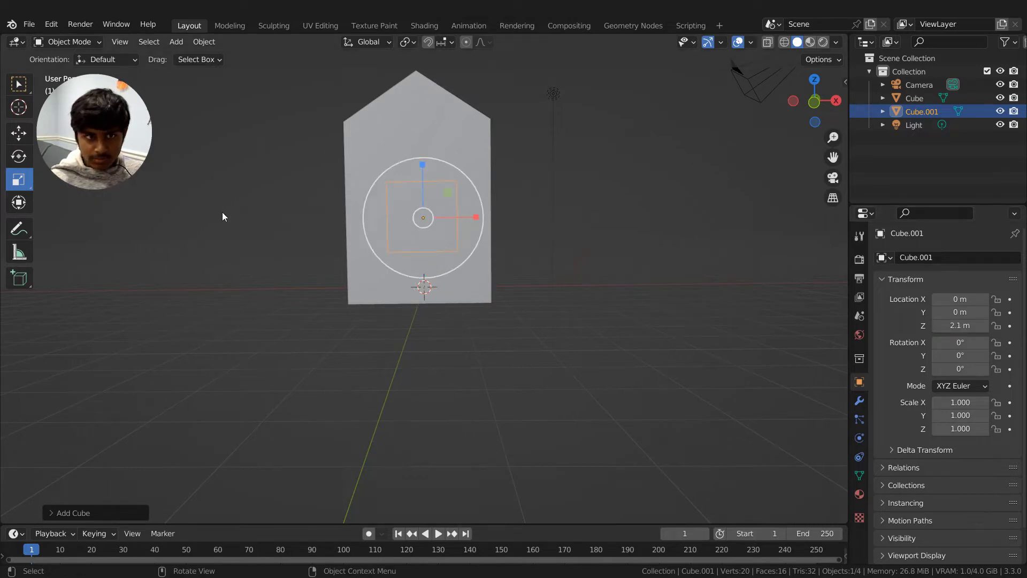
{"action": "left_click_drag", "start_coordinate": [478, 219], "coordinate": [458, 216]}
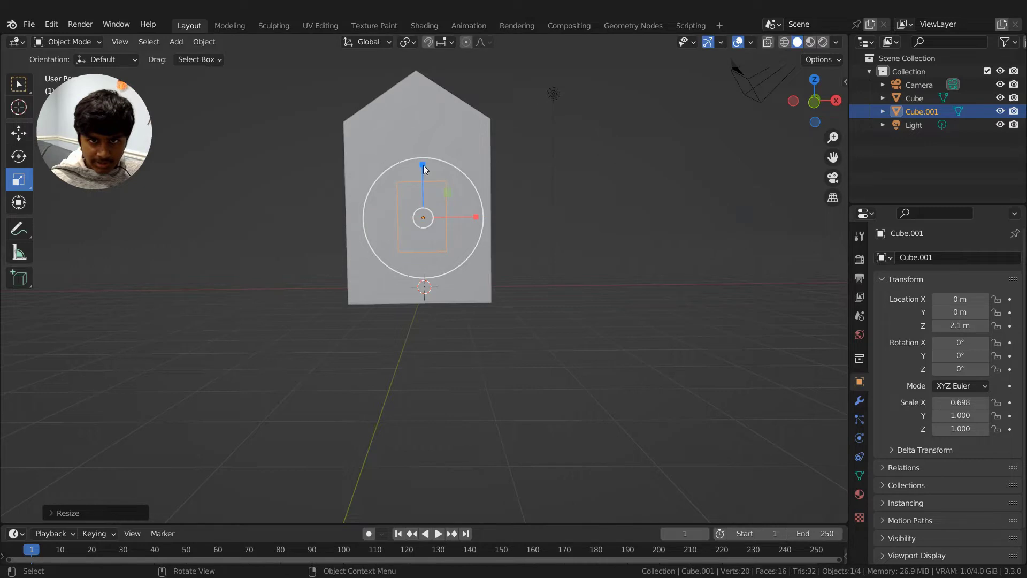
{"action": "left_click_drag", "start_coordinate": [423, 166], "coordinate": [421, 169]}
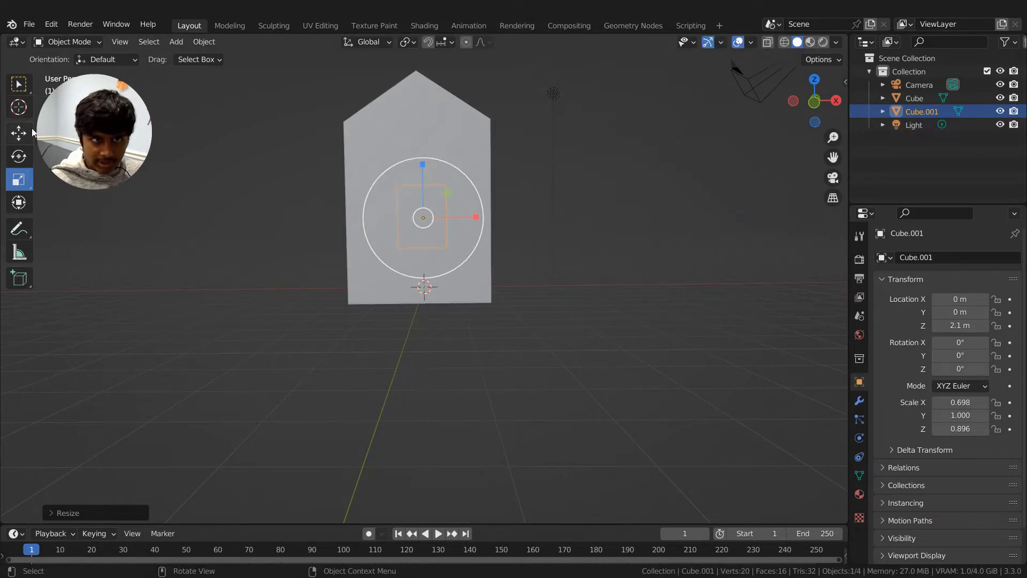
Move the small cube along Y to about -2.82 m, toward the gable end of the house.
{"action": "left_click", "coordinate": [21, 137]}
{"action": "middle_click_drag", "start_coordinate": [583, 290], "coordinate": [468, 239]}
{"action": "left_click_drag", "start_coordinate": [471, 220], "coordinate": [370, 247]}
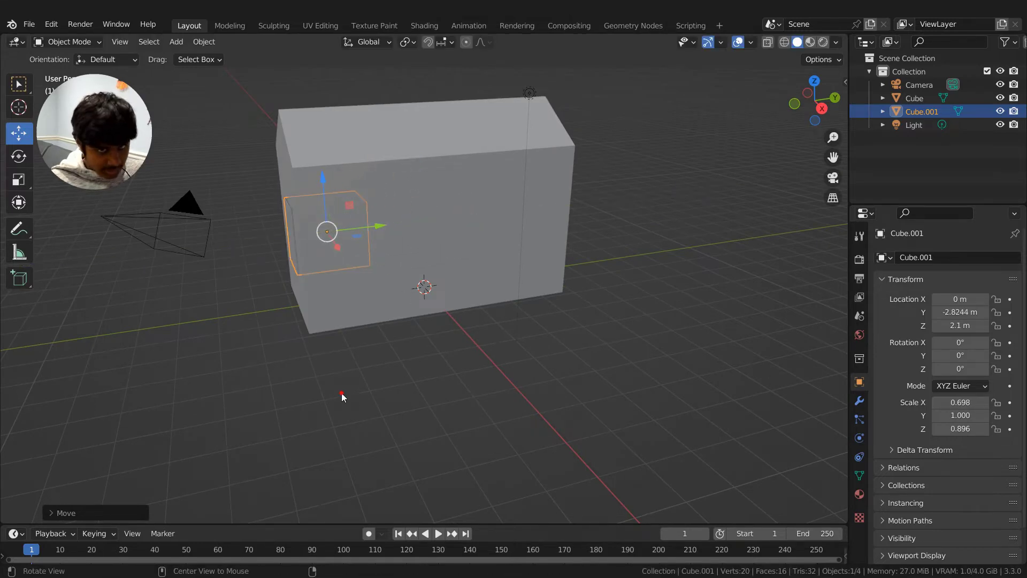
Lower the small cube along Z to about 0.84 m so its base lines up with the house's bottom edge.
{"action": "middle_click_drag", "start_coordinate": [341, 393], "coordinate": [463, 317]}
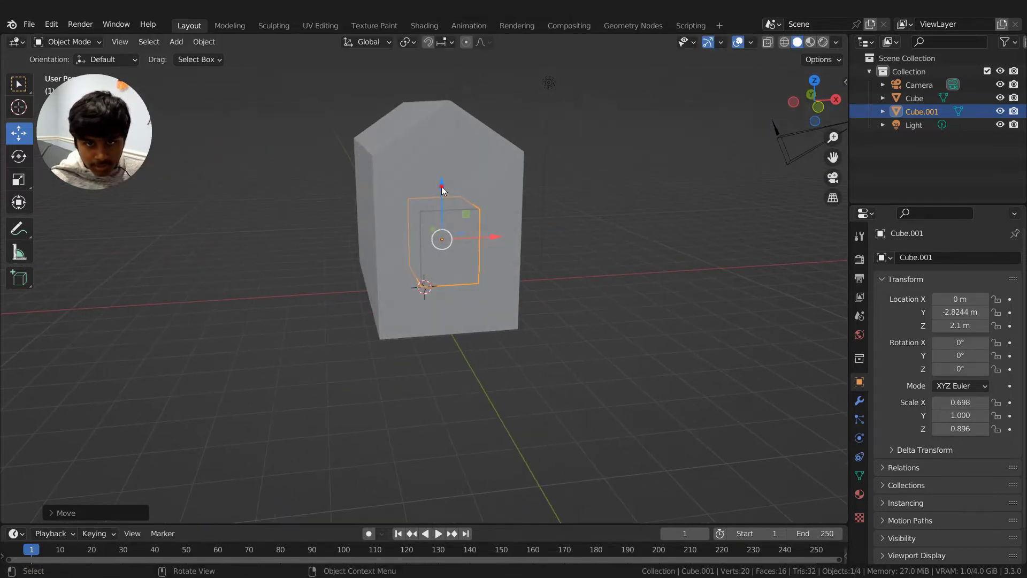
{"action": "left_click_drag", "start_coordinate": [442, 186], "coordinate": [443, 236]}
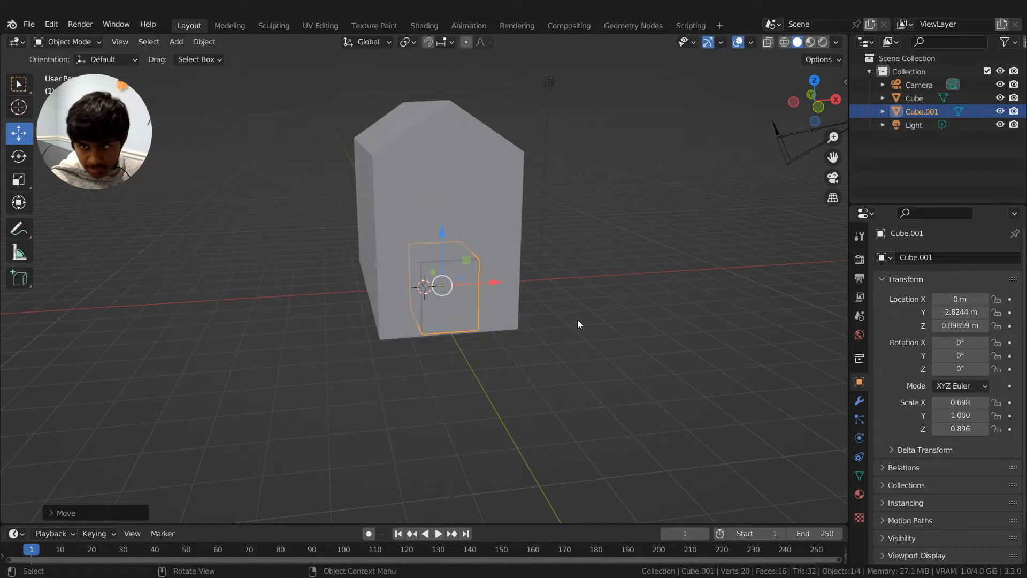
{"action": "middle_click_drag", "start_coordinate": [577, 319], "coordinate": [589, 310]}
{"action": "scroll", "coordinate": [566, 318], "scroll_direction": "up", "scroll_amount": 2}
{"action": "scroll", "coordinate": [562, 319], "scroll_direction": "up", "scroll_amount": 3}
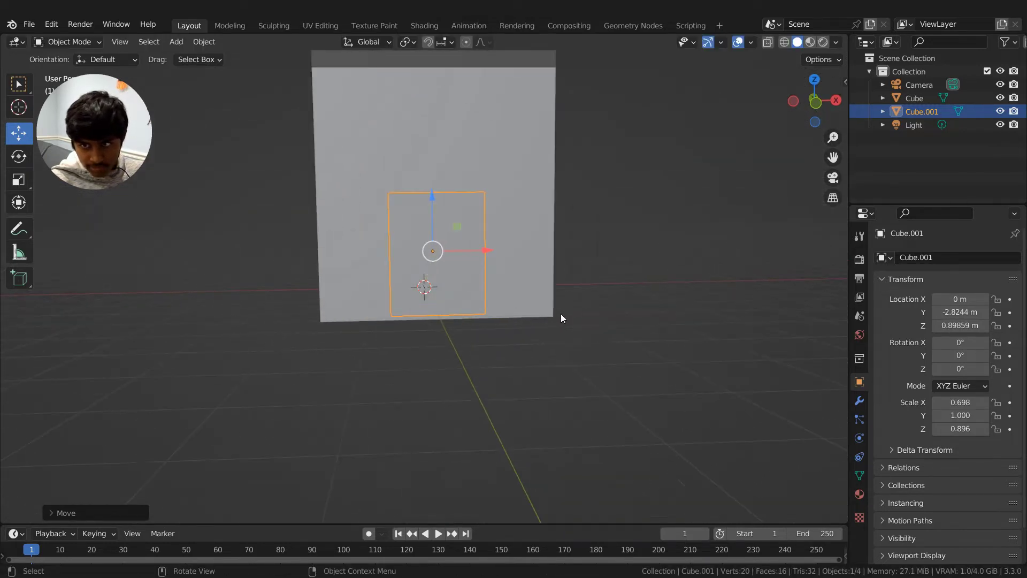
{"action": "left_click_drag", "start_coordinate": [439, 183], "coordinate": [437, 189]}
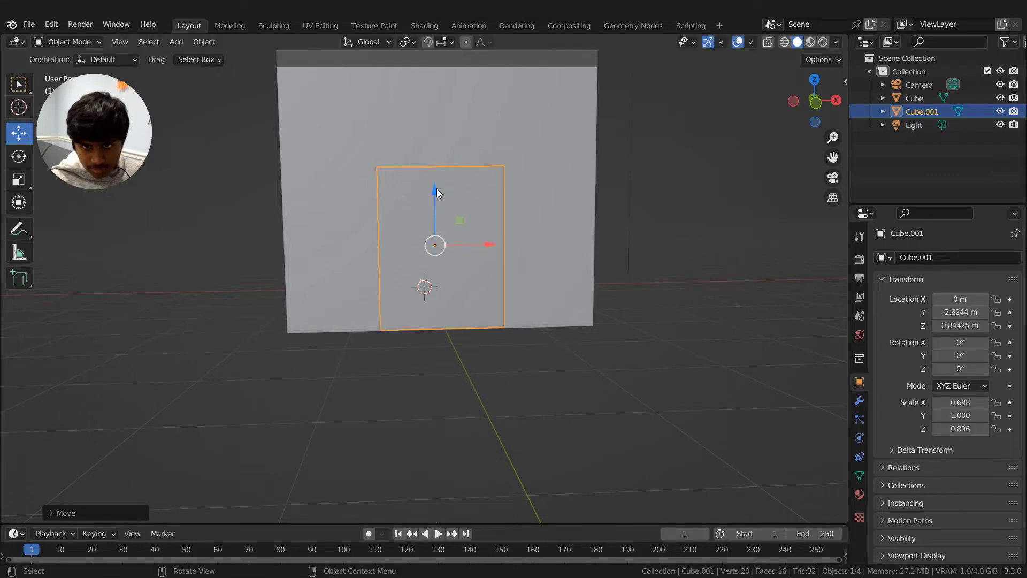
Move the doorway cube along Y to about -2.88 m and deselect it.
{"action": "middle_click_drag", "start_coordinate": [632, 264], "coordinate": [358, 270]}
{"action": "left_click_drag", "start_coordinate": [325, 271], "coordinate": [322, 273]}
{"action": "left_click", "coordinate": [445, 375]}
{"action": "middle_click_drag", "start_coordinate": [446, 376], "coordinate": [508, 345]}
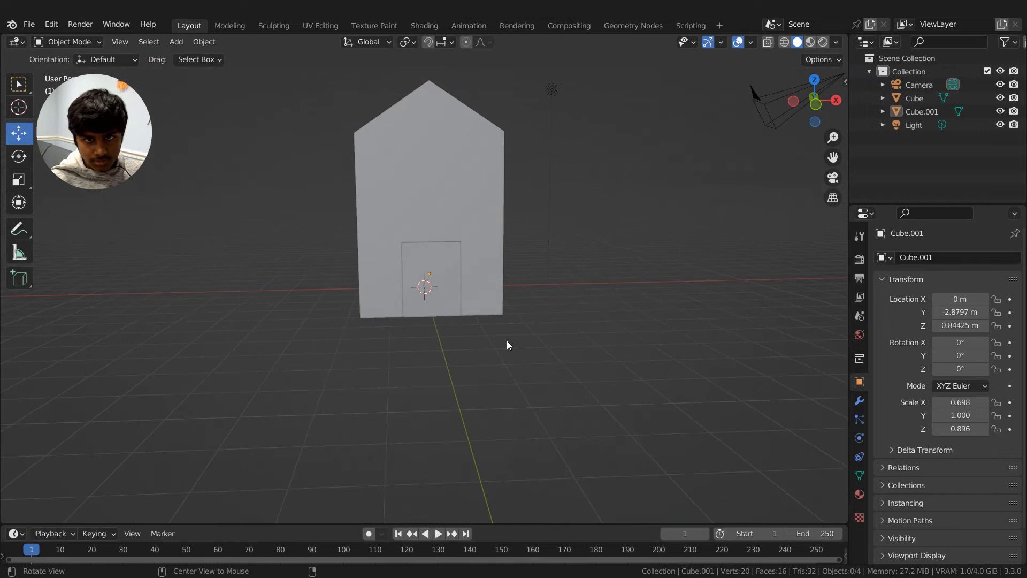
Narrow the doorway cube by scaling it along X to about 0.57, and deselect it.
{"action": "left_click", "coordinate": [431, 266]}
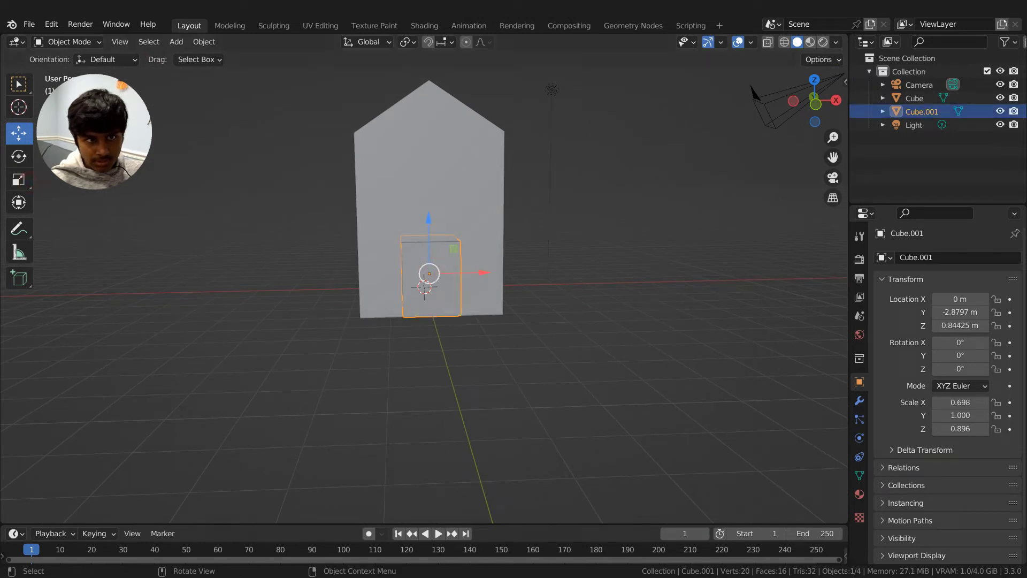
{"action": "left_click", "coordinate": [22, 180]}
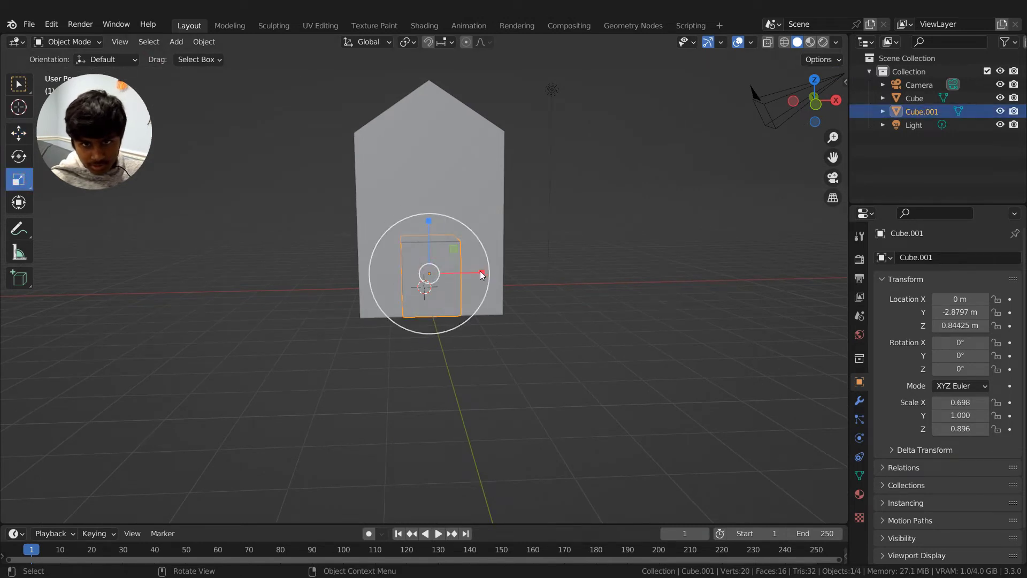
{"action": "left_click_drag", "start_coordinate": [482, 275], "coordinate": [472, 272]}
{"action": "left_click", "coordinate": [576, 274]}
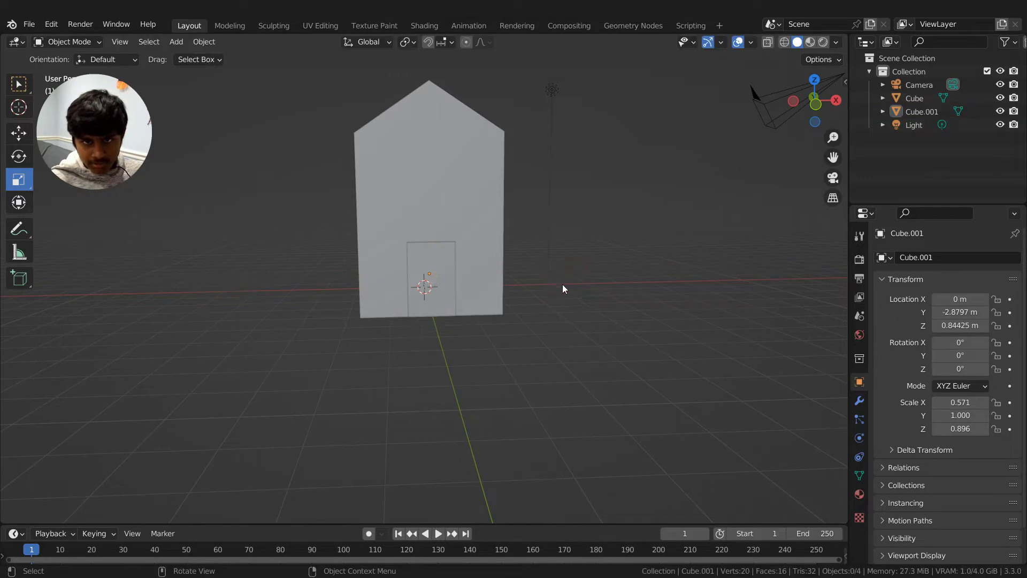
{"action": "middle_click_drag", "start_coordinate": [563, 289], "coordinate": [492, 289]}
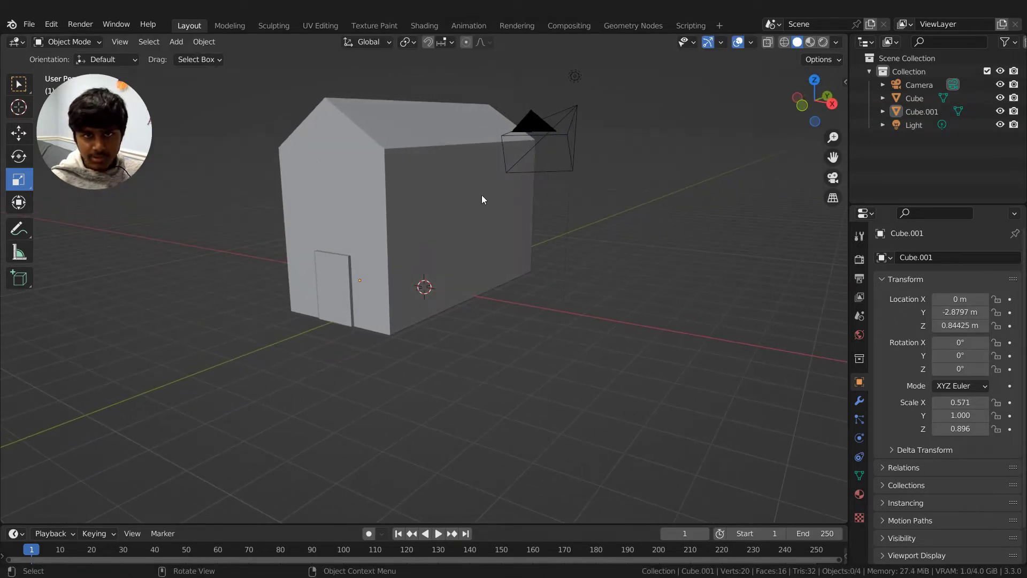
Add another cube mesh for the roof and raise it along Z to about 5.01 m.
{"action": "left_click", "coordinate": [176, 47]}
{"action": "mouse_move", "coordinate": [191, 58]}
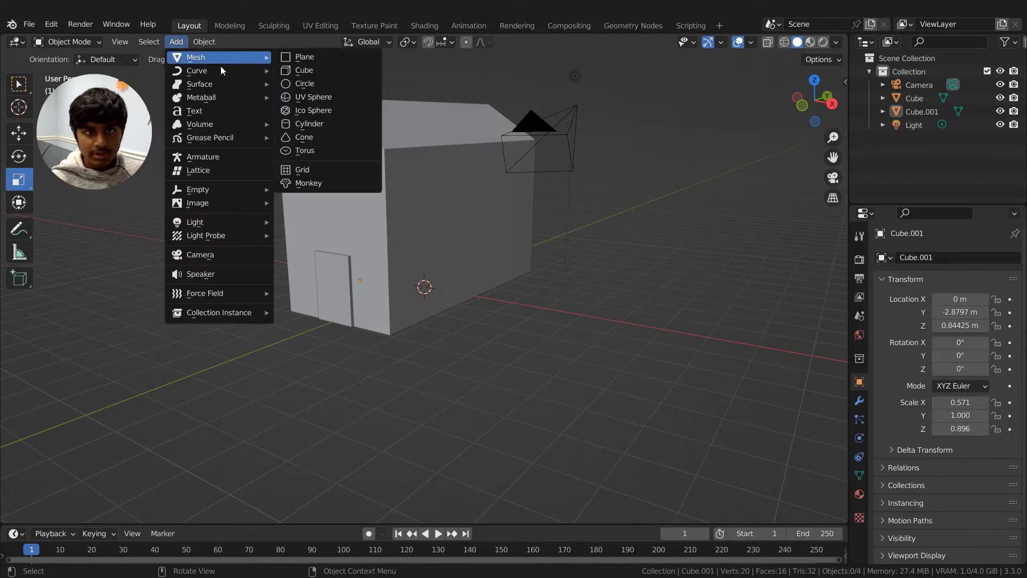
{"action": "left_click", "coordinate": [332, 77]}
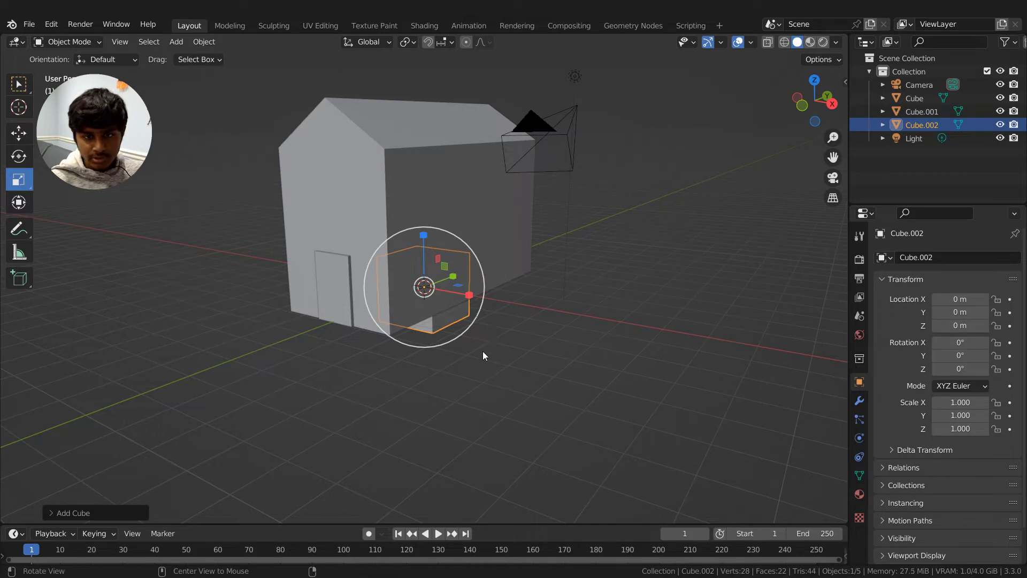
{"action": "left_click_drag", "start_coordinate": [483, 351], "coordinate": [523, 351], "text": "alt"}
{"action": "left_click", "coordinate": [11, 135]}
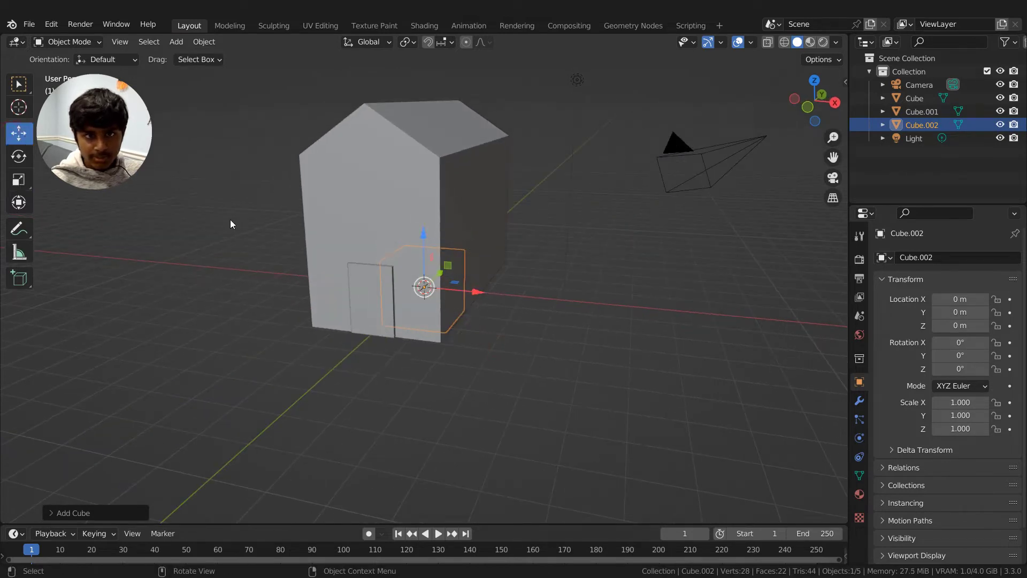
{"action": "left_click_drag", "start_coordinate": [436, 236], "coordinate": [435, 53]}
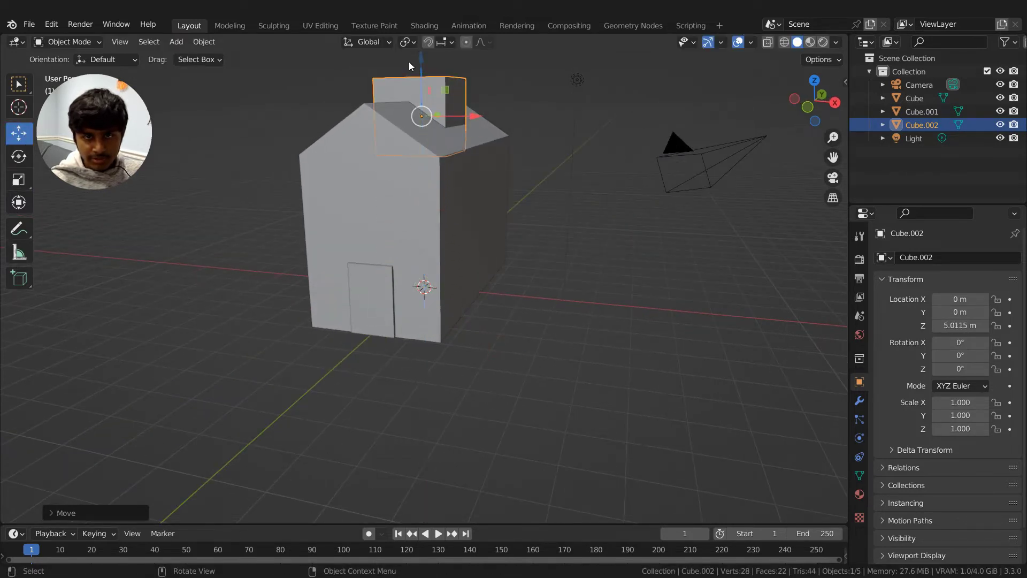
In top view, scale the roof cube to about 1.98 along X and 3.93 along Y so it slightly overhangs the house.
{"action": "left_click_drag", "start_coordinate": [470, 204], "coordinate": [506, 314], "text": "alt"}
{"action": "left_click", "coordinate": [817, 102]}
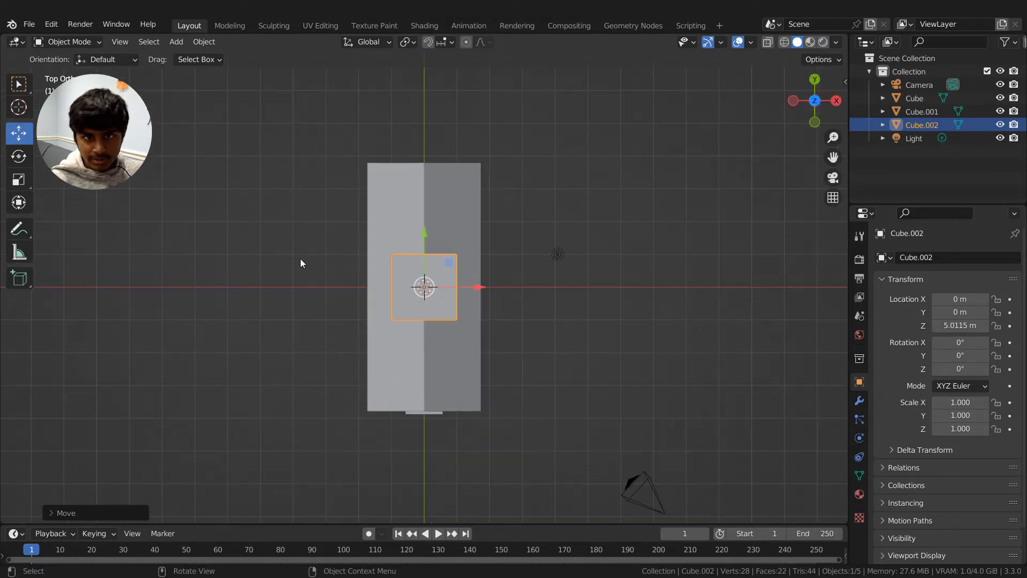
{"action": "left_click", "coordinate": [23, 184]}
{"action": "left_click_drag", "start_coordinate": [481, 290], "coordinate": [518, 290]}
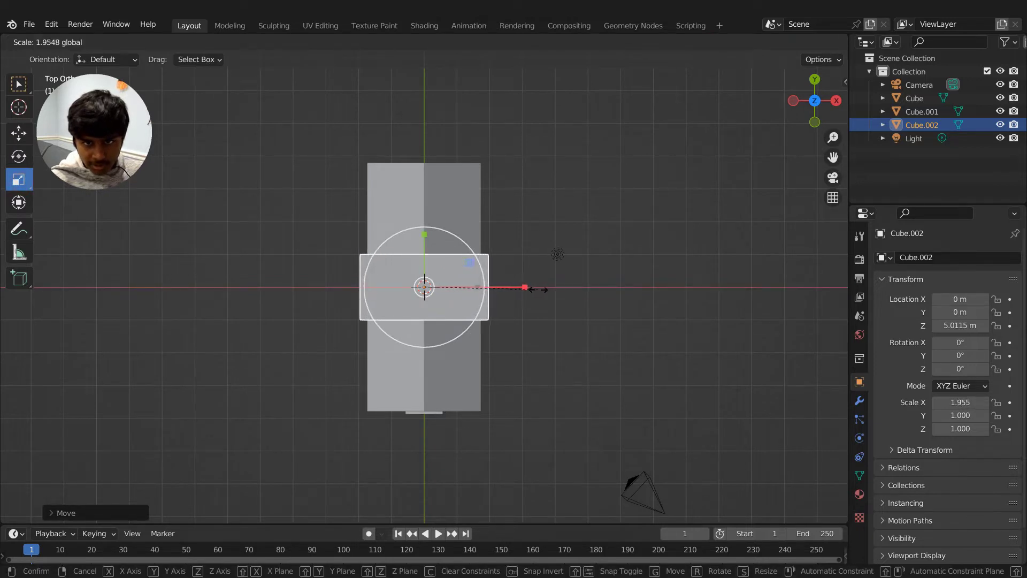
{"action": "left_click_drag", "start_coordinate": [540, 289], "coordinate": [541, 289]}
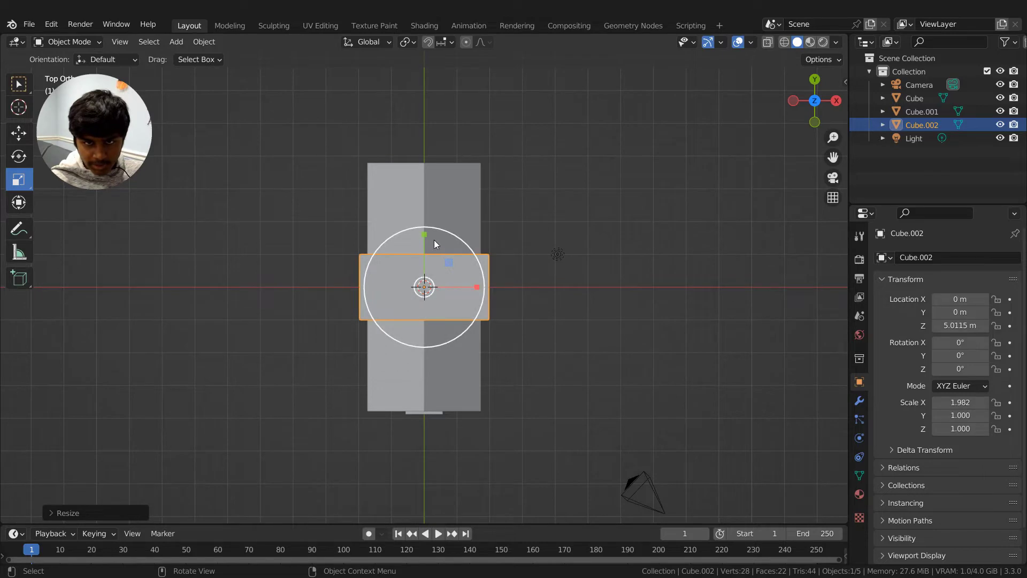
{"action": "left_click_drag", "start_coordinate": [424, 236], "coordinate": [411, 77]}
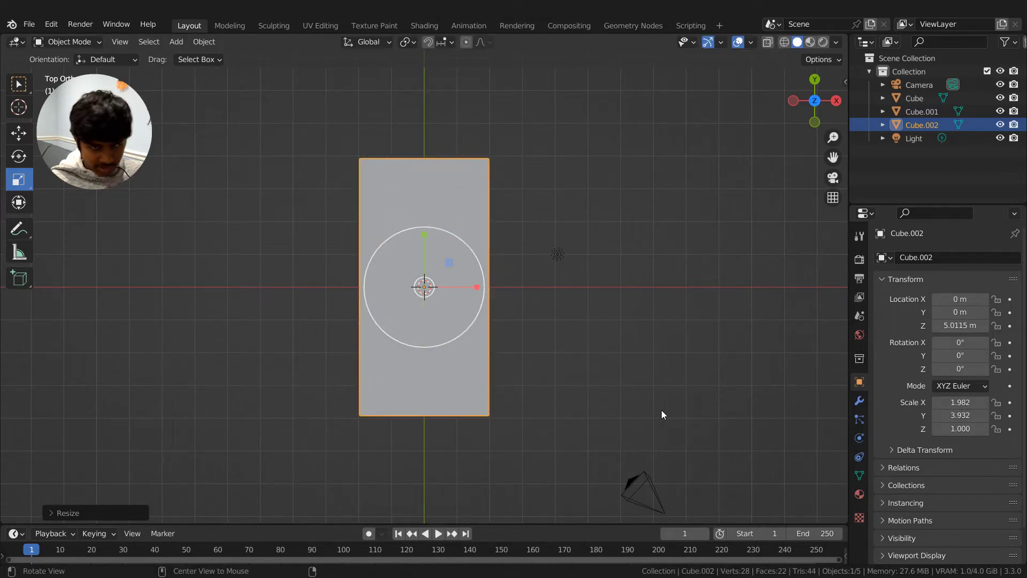
Flatten the roof cube into a slab by scaling it along Z to about 0.25.
{"action": "middle_click_drag", "start_coordinate": [661, 415], "coordinate": [643, 288]}
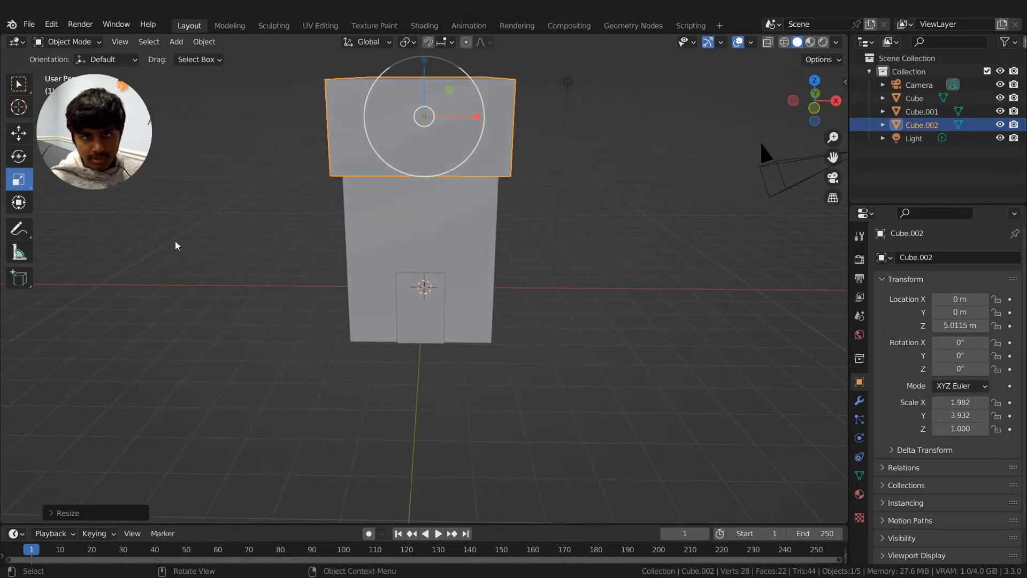
{"action": "middle_click_drag", "start_coordinate": [449, 160], "coordinate": [455, 102]}
{"action": "left_click_drag", "start_coordinate": [428, 124], "coordinate": [427, 156]}
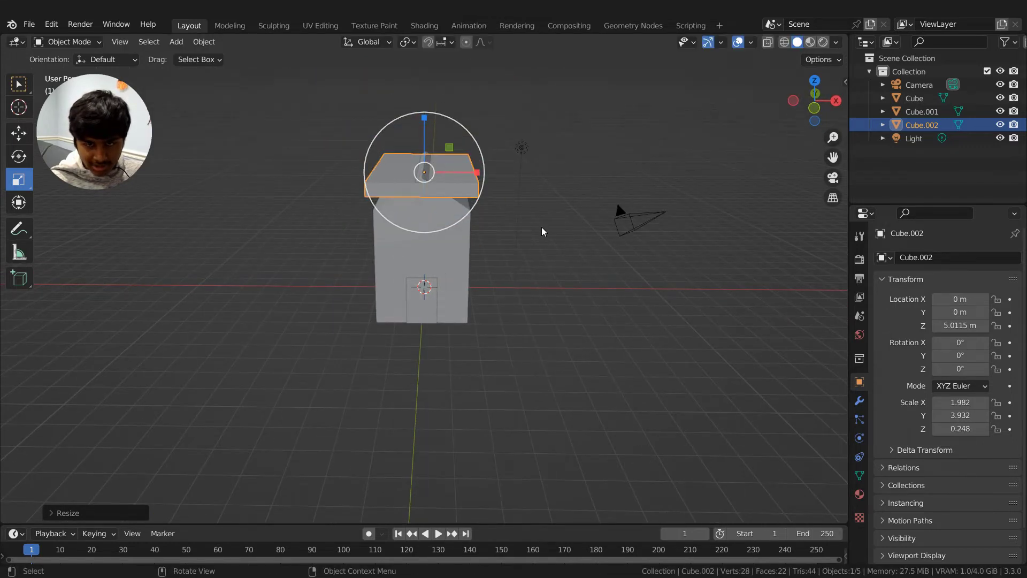
Lower the roof slab along Z to about 4.53 m so it sits on the tops of the walls.
{"action": "middle_click_drag", "start_coordinate": [543, 230], "coordinate": [551, 231]}
{"action": "scroll", "coordinate": [550, 231], "scroll_direction": "up", "scroll_amount": 1}
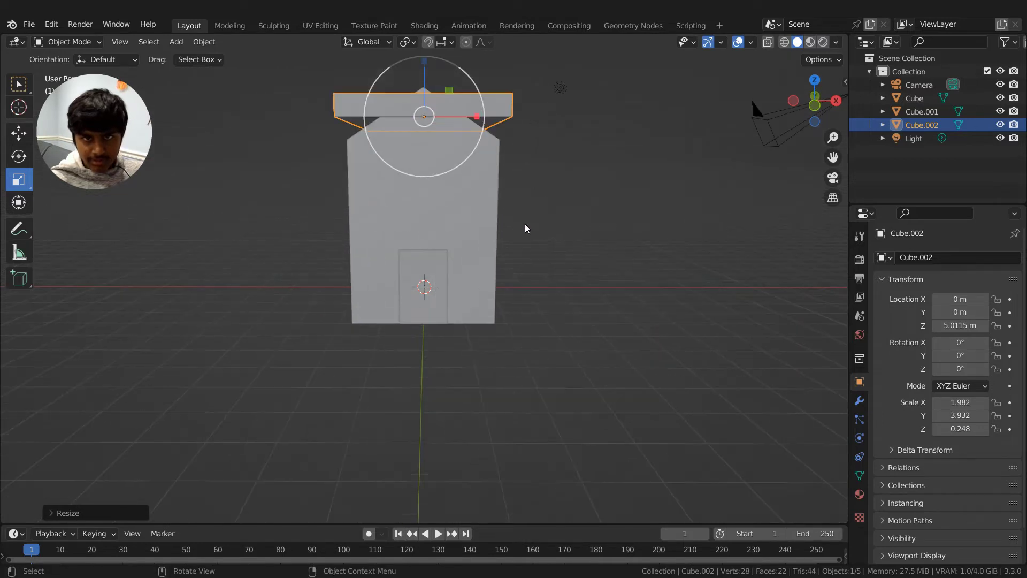
{"action": "left_click_drag", "start_coordinate": [832, 157], "coordinate": [839, 201]}
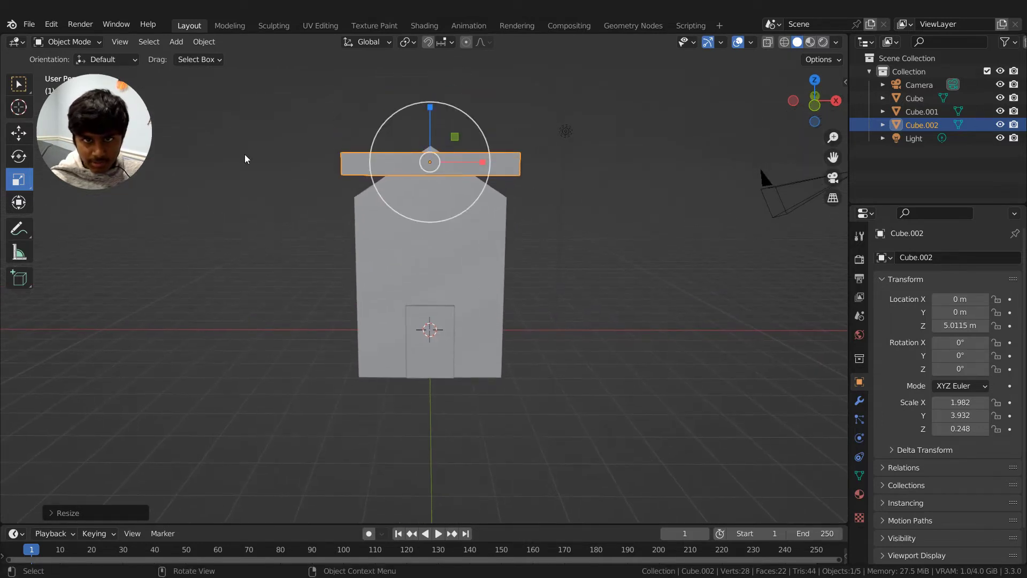
{"action": "left_click", "coordinate": [24, 135]}
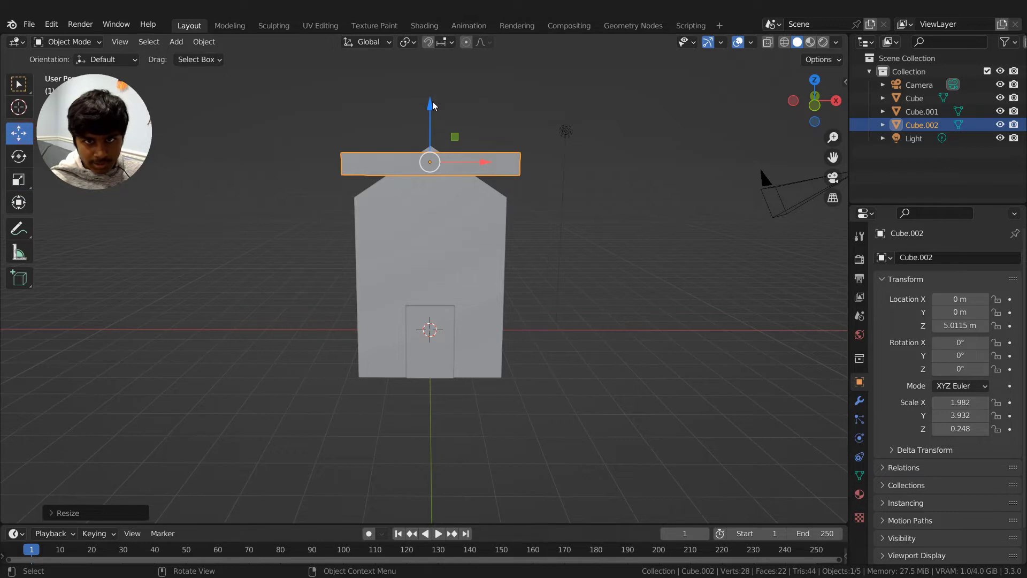
{"action": "left_click_drag", "start_coordinate": [432, 104], "coordinate": [431, 129]}
In Edit Mode, add one lengthwise loop cut along the roof slab's middle and select its upper centre edge.
{"action": "middle_click_drag", "start_coordinate": [552, 198], "coordinate": [241, 125]}
{"action": "left_click", "coordinate": [87, 46]}
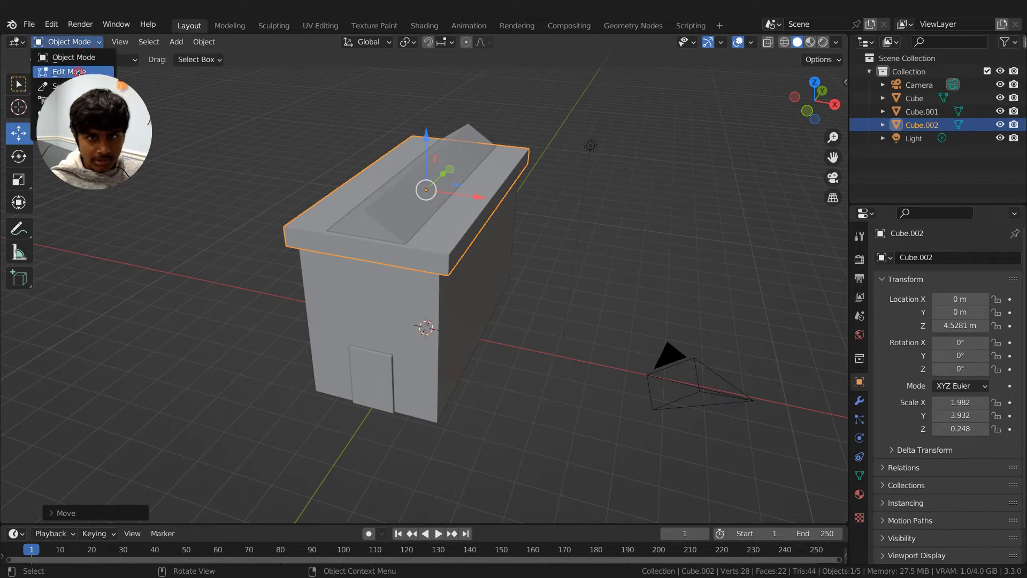
{"action": "left_click", "coordinate": [75, 72]}
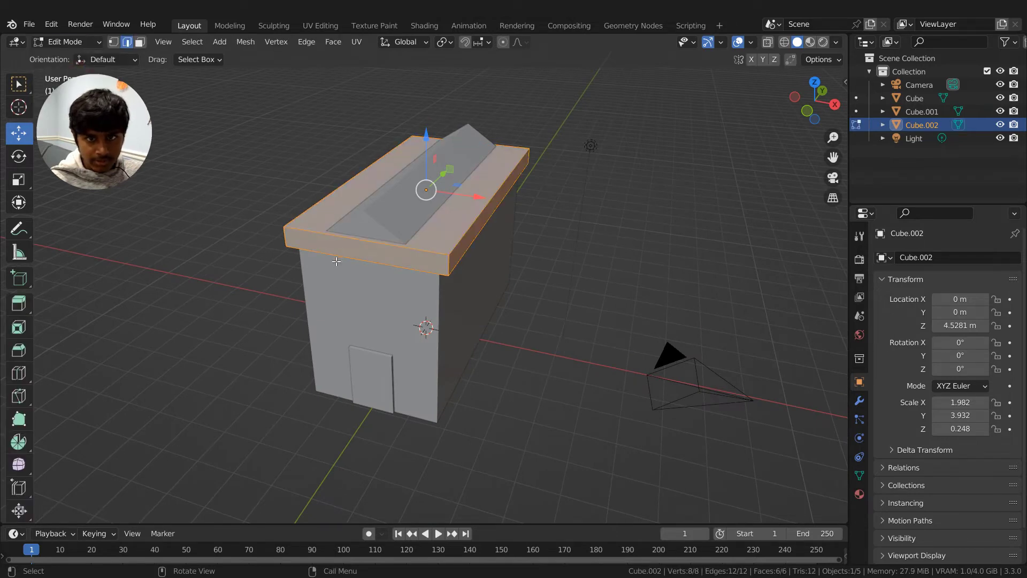
{"action": "left_click", "coordinate": [22, 373]}
{"action": "left_click", "coordinate": [373, 246]}
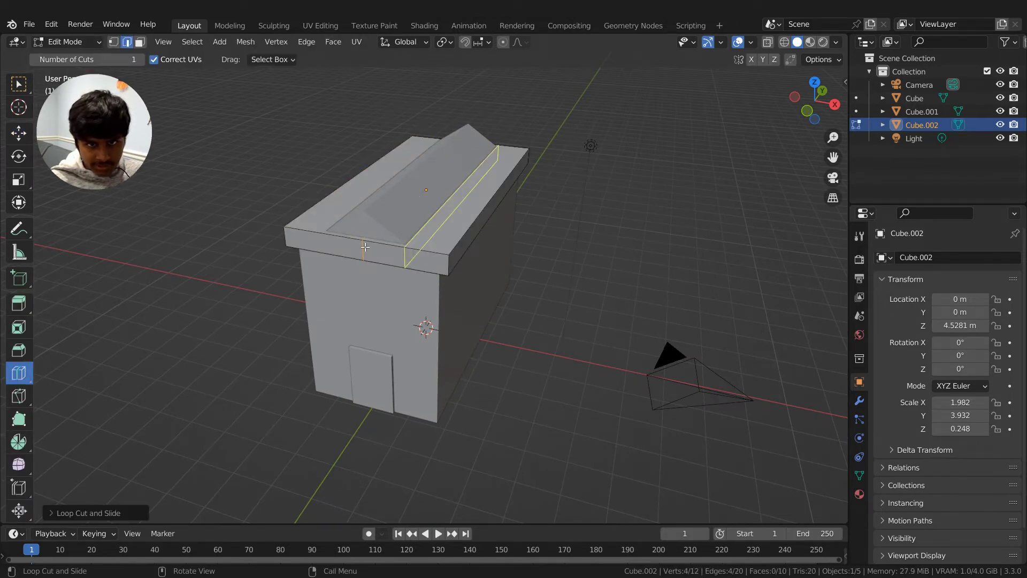
{"action": "left_click", "coordinate": [26, 139]}
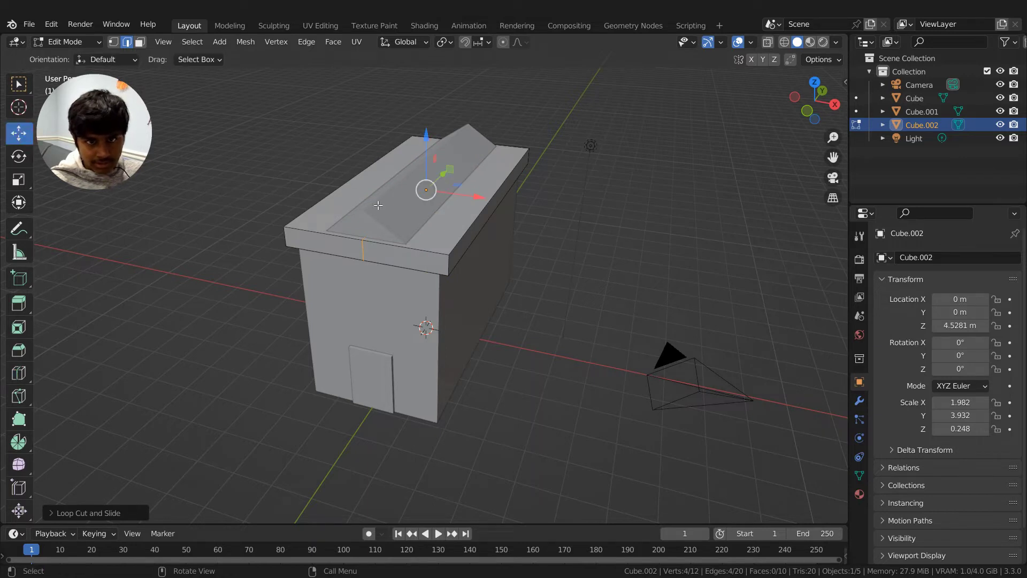
{"action": "left_click", "coordinate": [363, 239]}
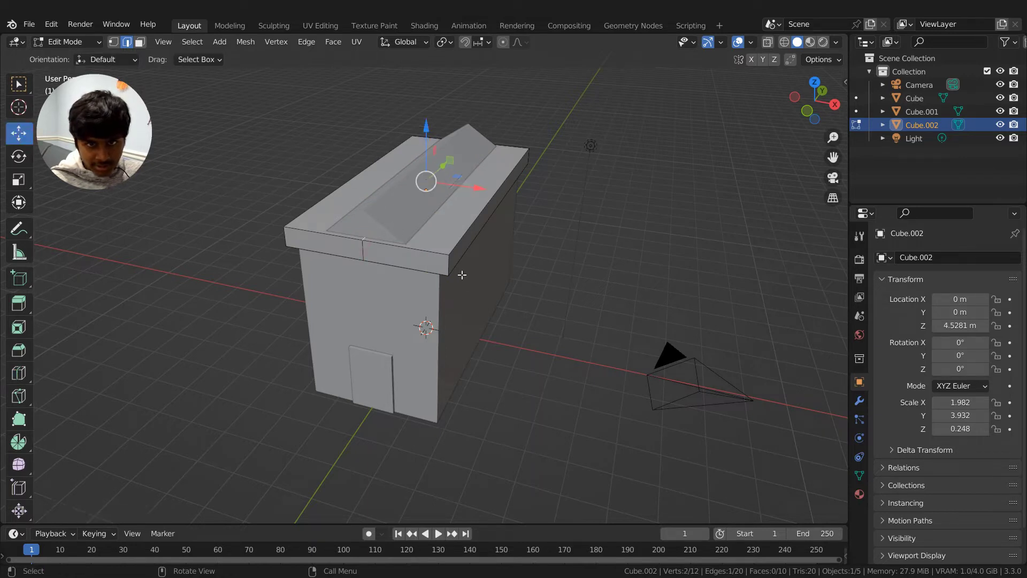
Try raising only the slab's upper centre edge along Z, and undo the move.
{"action": "left_click_drag", "start_coordinate": [429, 135], "coordinate": [426, 123]}
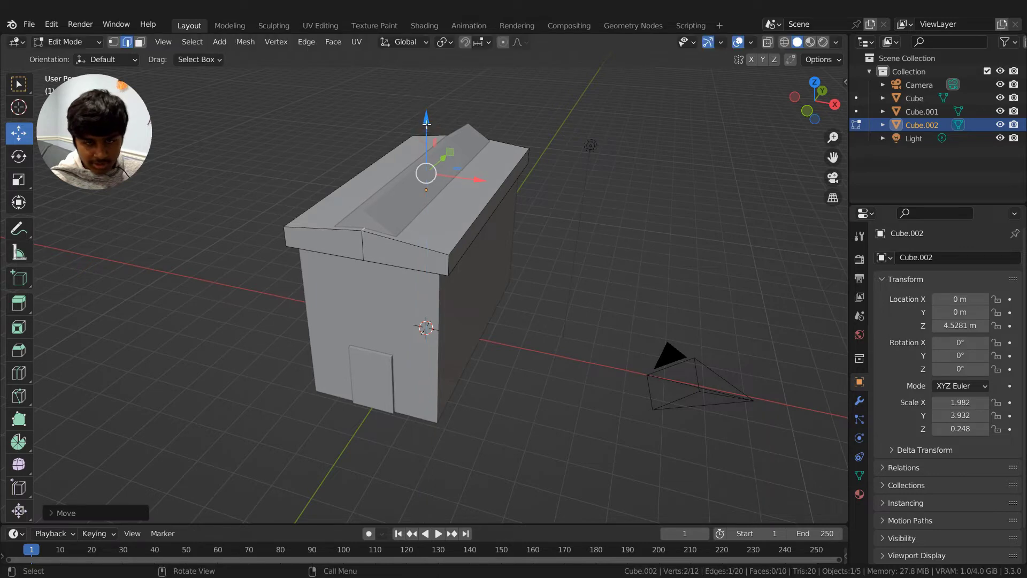
{"action": "key", "text": "ctrl+z"}
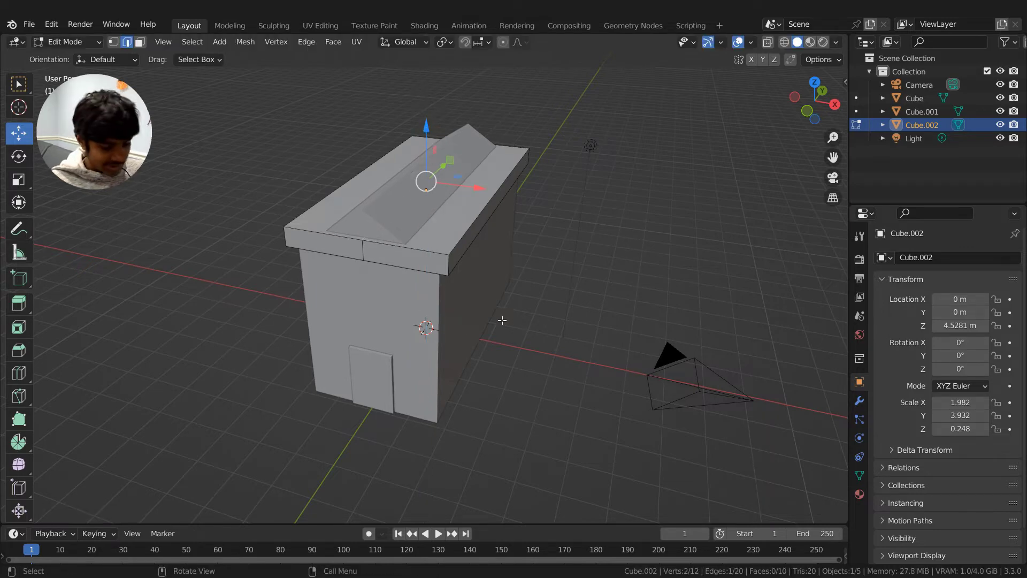
Add the slab's lower centre edge to the selection and raise both edges along Z to the gable's peak, forming a ridge.
{"action": "middle_click_drag", "start_coordinate": [502, 320], "coordinate": [498, 196]}
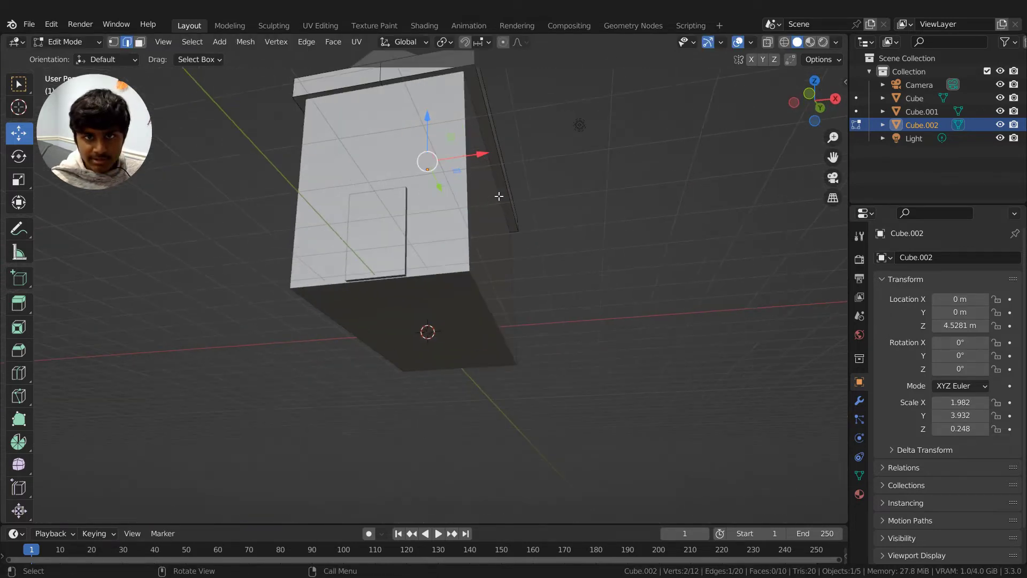
{"action": "scroll", "coordinate": [499, 196], "scroll_direction": "up", "scroll_amount": 3}
{"action": "left_click_drag", "start_coordinate": [831, 159], "coordinate": [725, 163]}
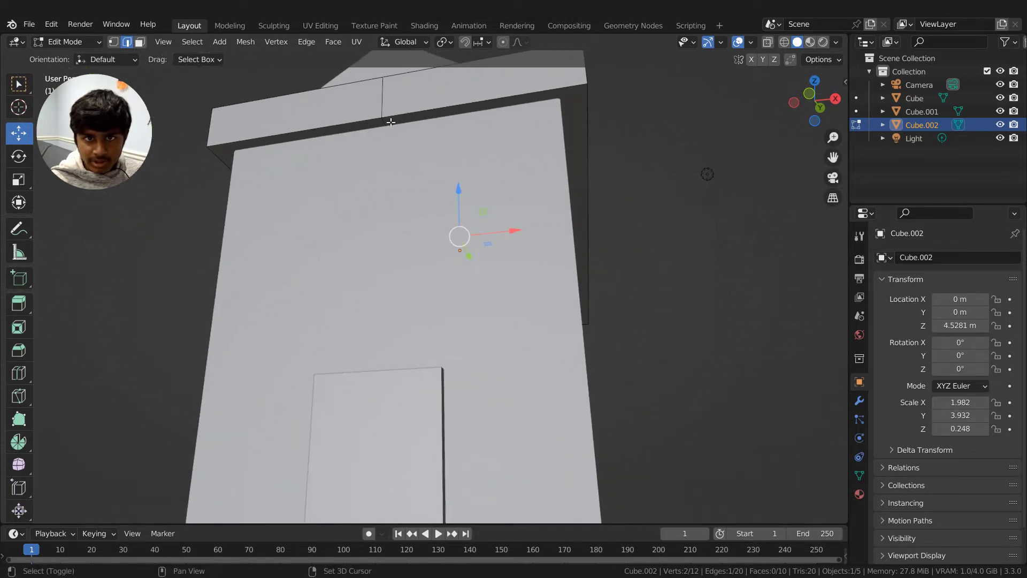
{"action": "left_click", "coordinate": [382, 121], "text": "shift"}
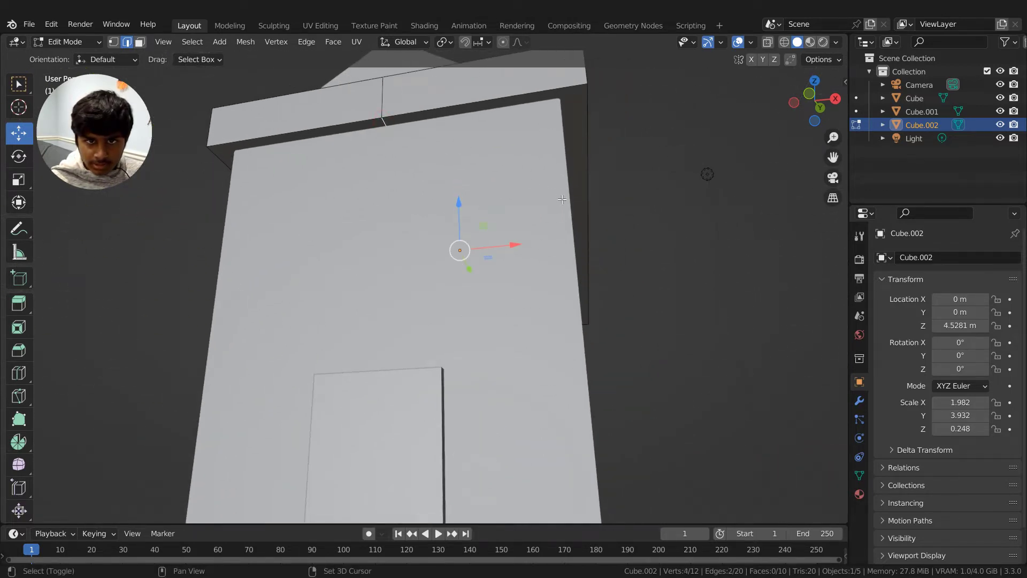
{"action": "middle_click_drag", "start_coordinate": [613, 162], "coordinate": [444, 175]}
{"action": "left_click_drag", "start_coordinate": [468, 168], "coordinate": [486, 129]}
Switch to face selection and select the roof slab's outer eave face on the negative X side.
{"action": "middle_click_drag", "start_coordinate": [623, 299], "coordinate": [690, 268]}
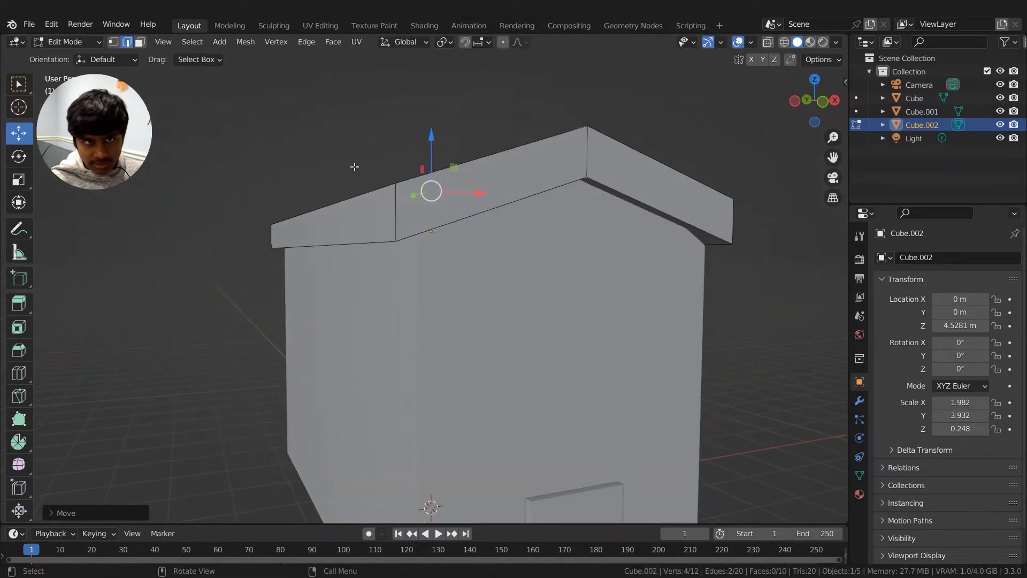
{"action": "left_click", "coordinate": [140, 42]}
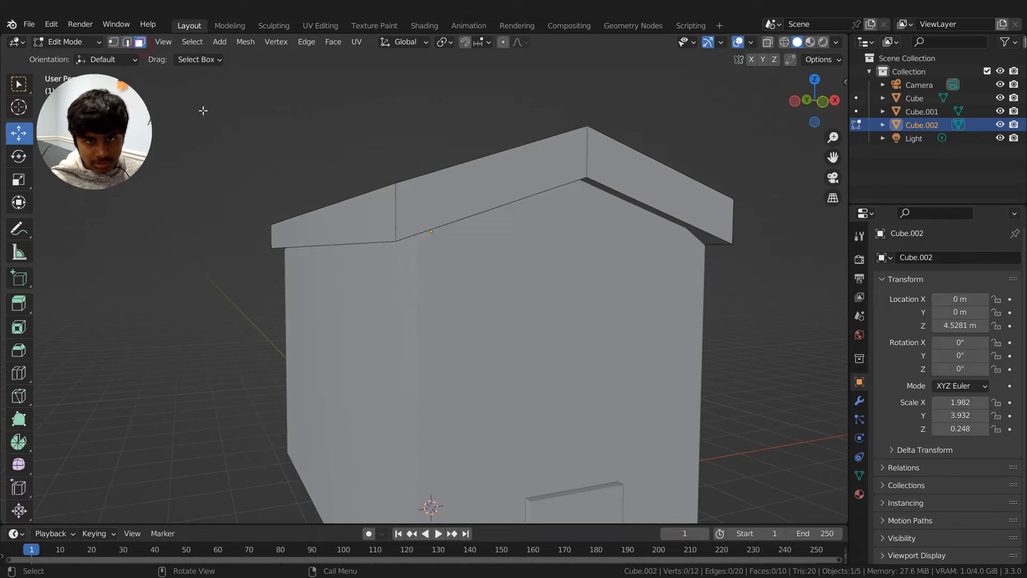
{"action": "left_click", "coordinate": [336, 220]}
{"action": "middle_click_drag", "start_coordinate": [305, 229], "coordinate": [321, 229], "text": "alt"}
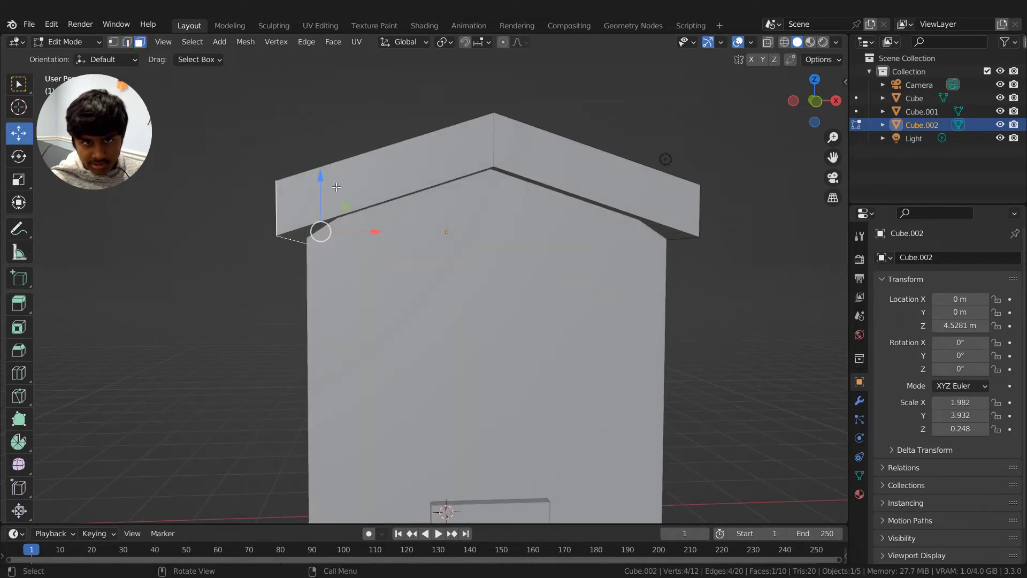
Try lowering the single eave face along Z, and undo the move.
{"action": "left_click_drag", "start_coordinate": [323, 184], "coordinate": [326, 201]}
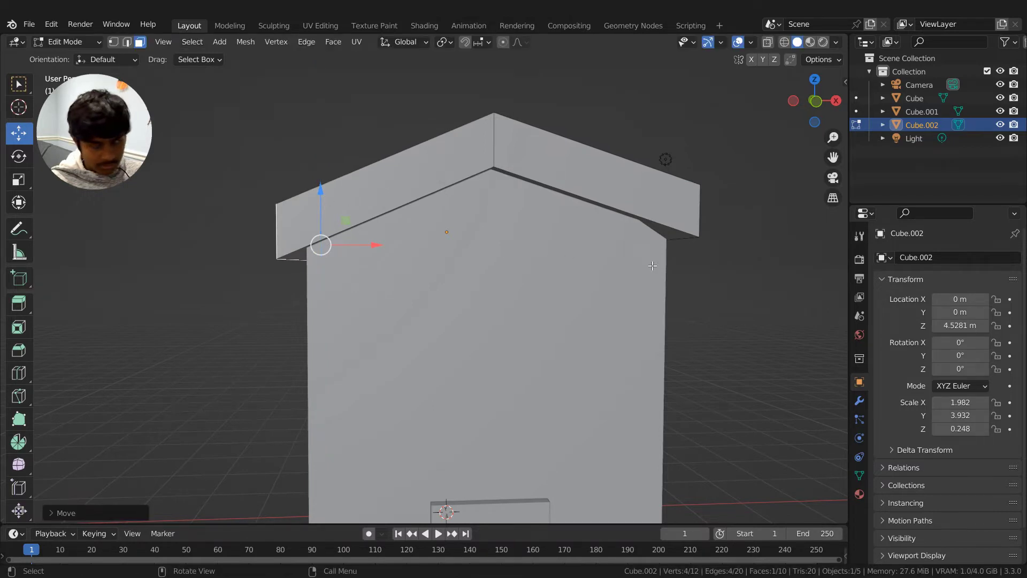
{"action": "key", "text": "ctrl+z"}
Add the roof slab's outer eave face on the positive X side to the selection and lower both eave faces slightly along Z.
{"action": "middle_click_drag", "start_coordinate": [734, 280], "coordinate": [690, 288]}
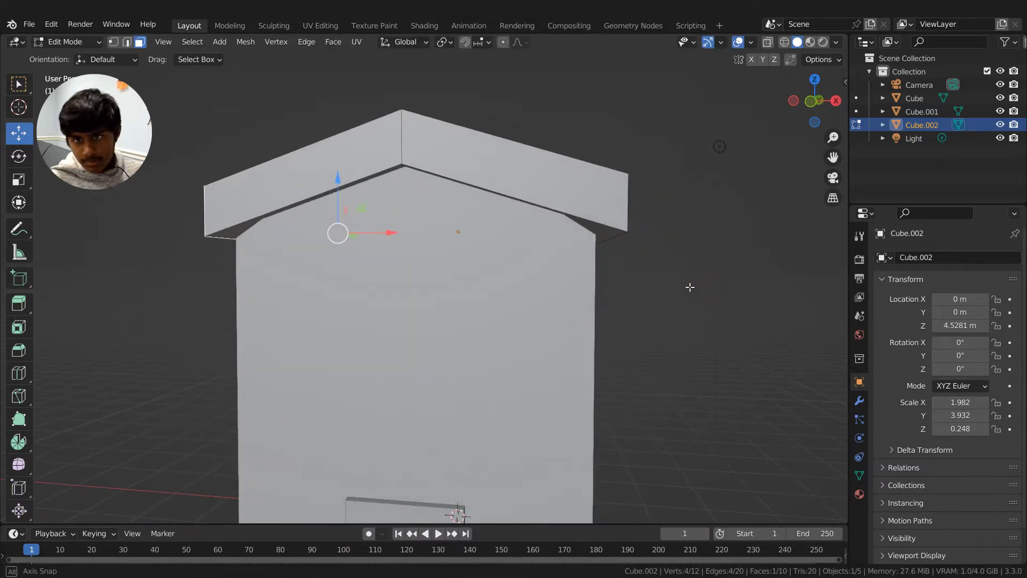
{"action": "middle_click_drag", "start_coordinate": [682, 248], "coordinate": [617, 230]}
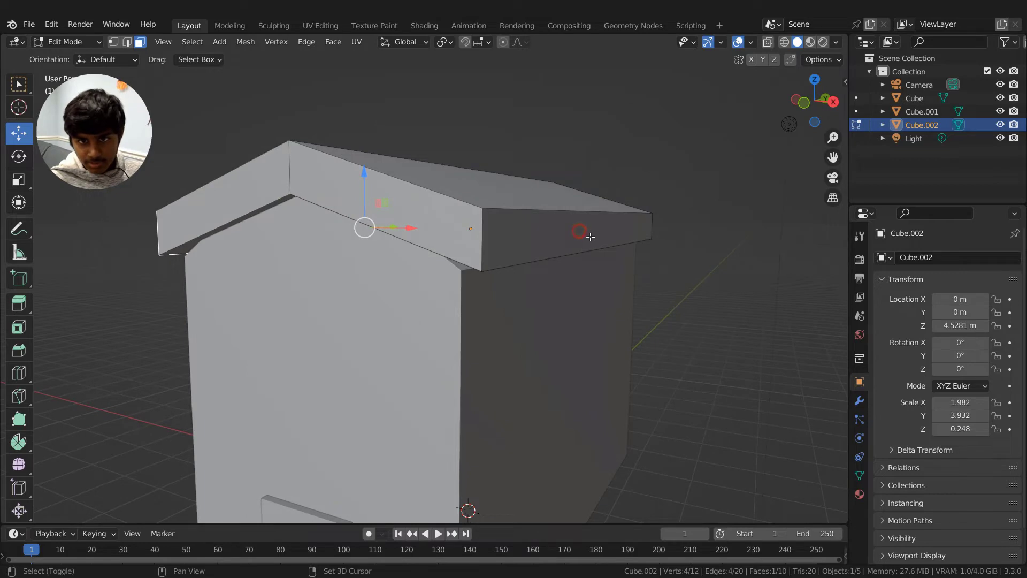
{"action": "left_click", "coordinate": [534, 242], "text": "shift"}
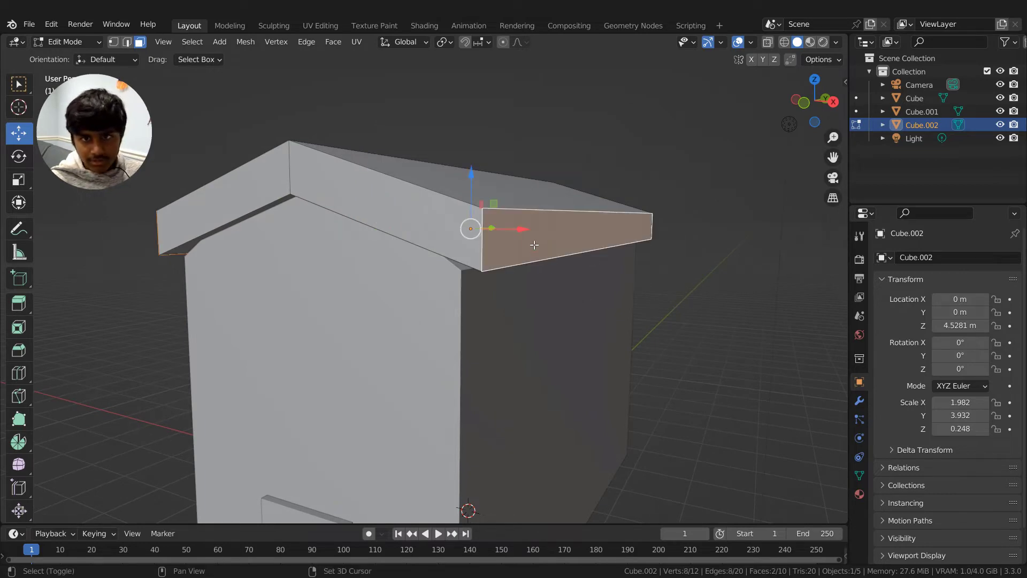
{"action": "middle_click_drag", "start_coordinate": [546, 314], "coordinate": [602, 317]}
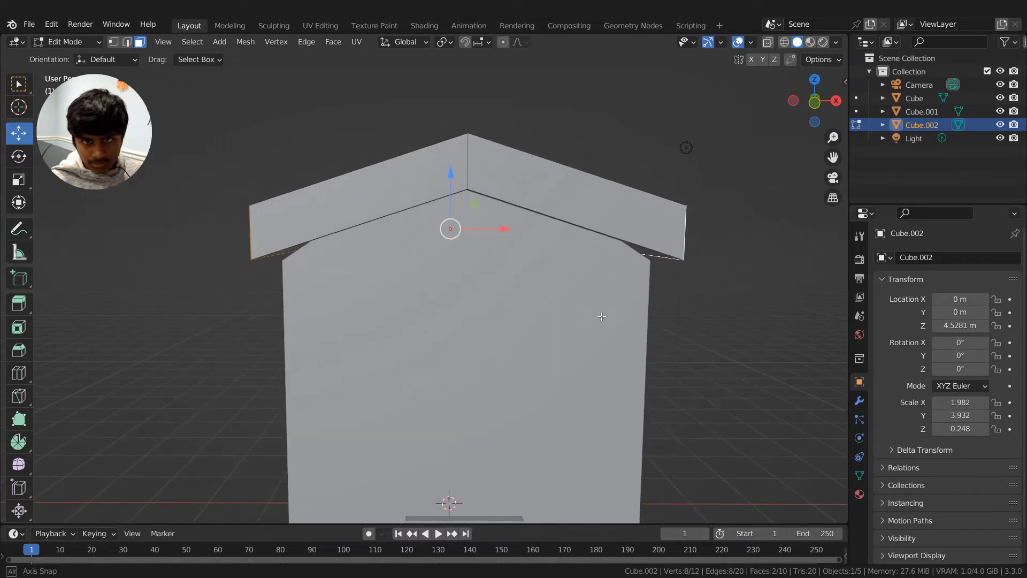
{"action": "left_click_drag", "start_coordinate": [451, 178], "coordinate": [448, 194]}
{"action": "left_click", "coordinate": [669, 324]}
Return the roof slab to Object Mode and select the house body in the Shading workspace.
{"action": "middle_click_drag", "start_coordinate": [669, 325], "coordinate": [610, 335]}
{"action": "scroll", "coordinate": [642, 355], "scroll_direction": "down", "scroll_amount": 3}
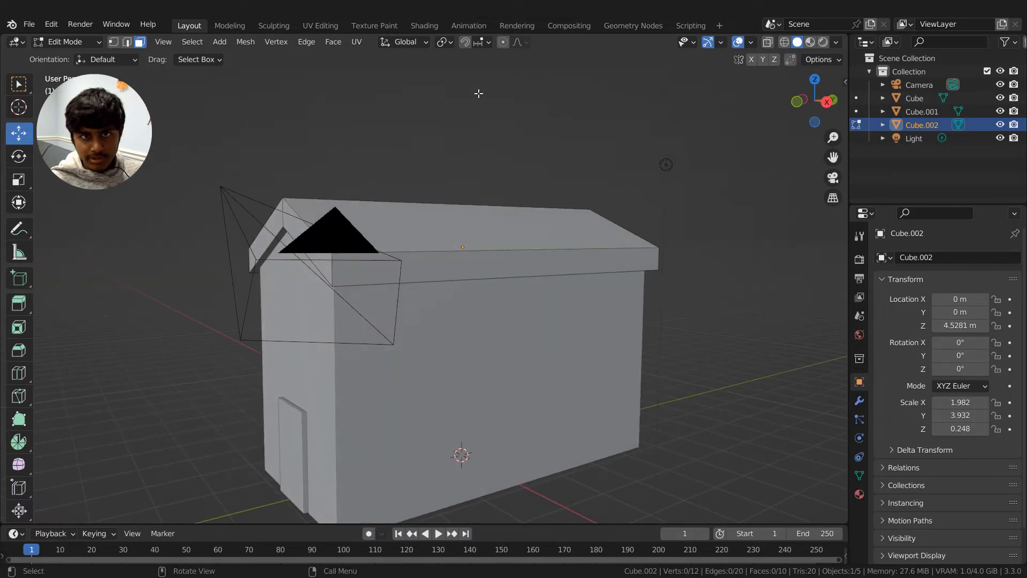
{"action": "left_click", "coordinate": [77, 42]}
{"action": "left_click", "coordinate": [75, 58]}
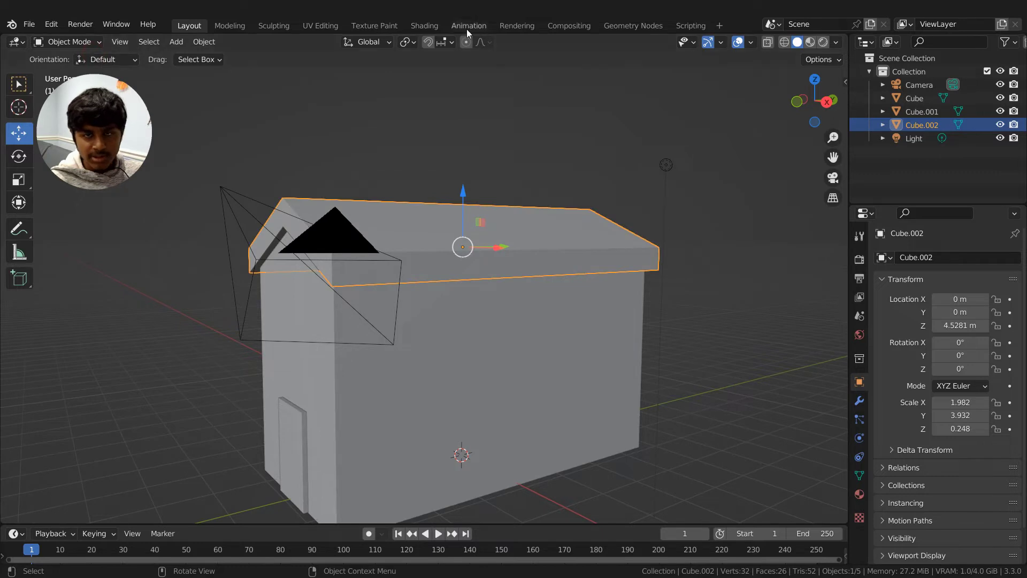
{"action": "left_click", "coordinate": [425, 26]}
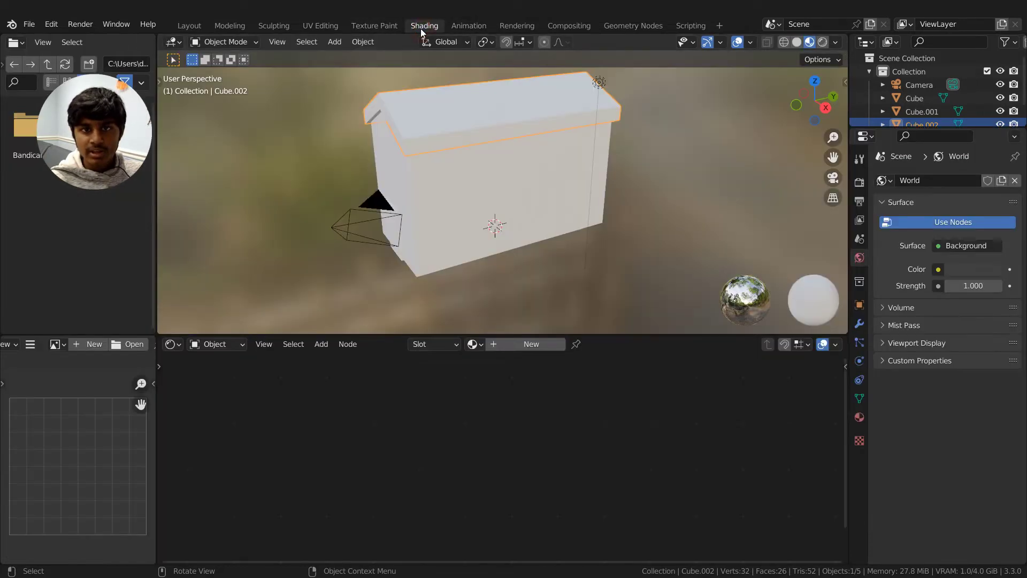
{"action": "left_click", "coordinate": [534, 185]}
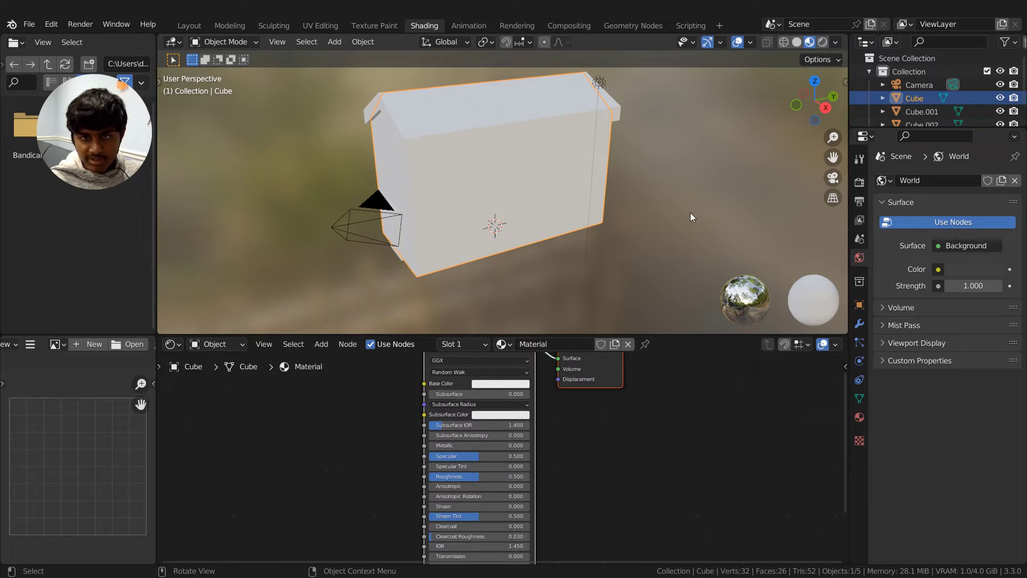
Add a Brick Texture node to the house body's material and connect its Color output to the Principled BSDF's Base Color.
{"action": "mouse_move", "coordinate": [691, 217]}
{"action": "middle_mouse_down"}
{"action": "mouse_move", "coordinate": [750, 221]}
{"action": "mouse_move", "coordinate": [696, 203]}
{"action": "middle_mouse_up"}
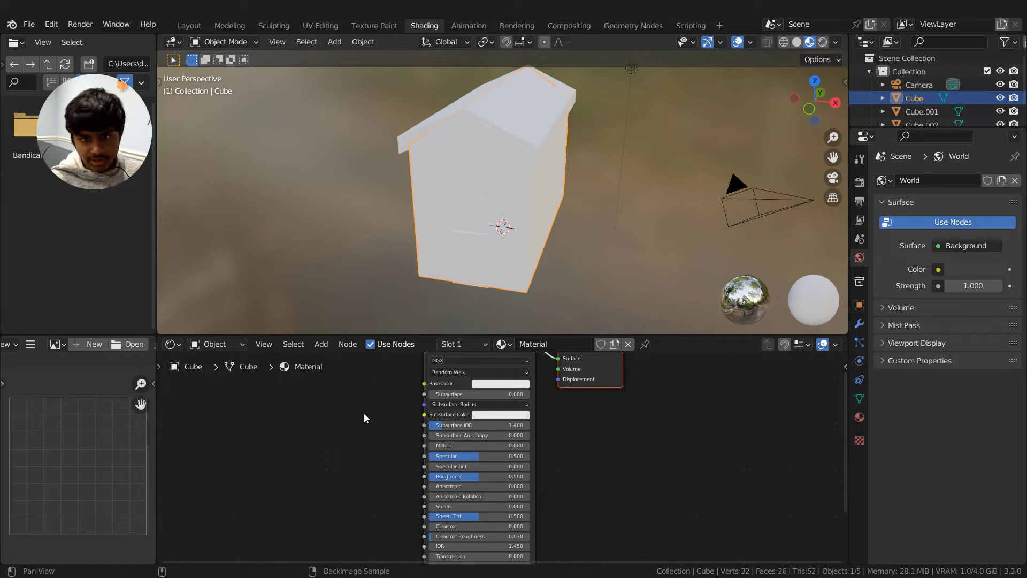
{"action": "middle_click_drag", "start_coordinate": [364, 413], "coordinate": [551, 396]}
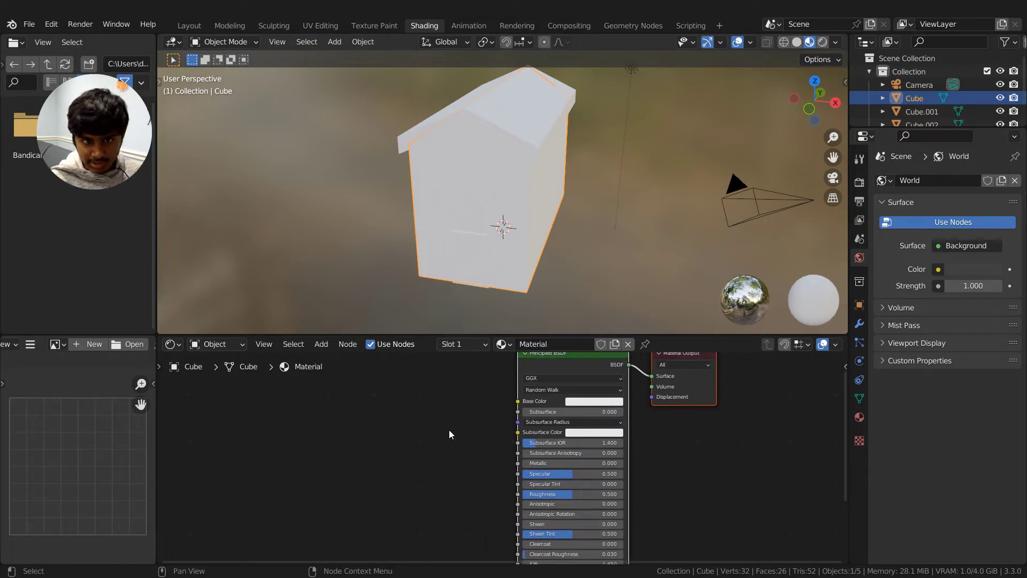
{"action": "left_click", "coordinate": [421, 423]}
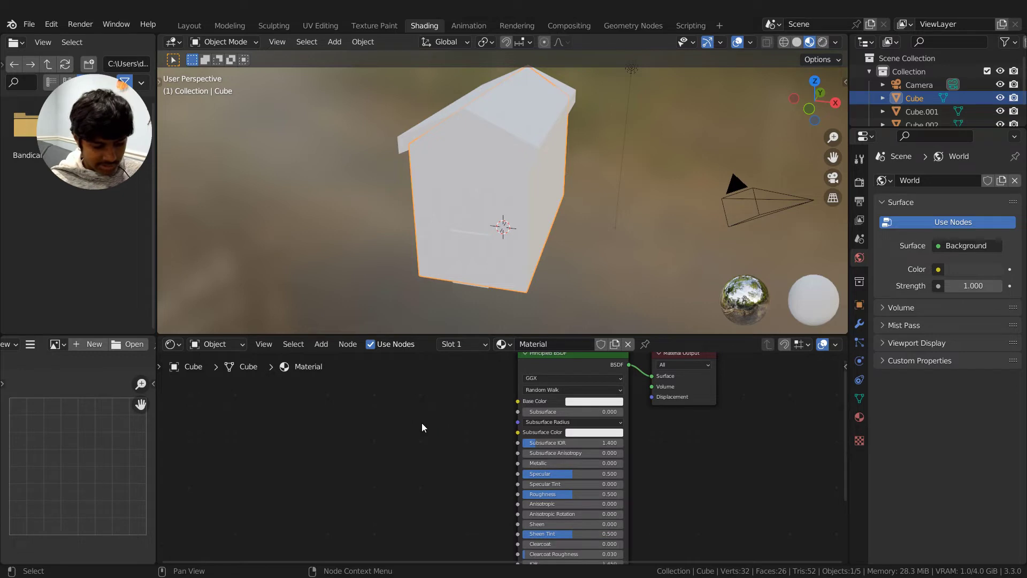
{"action": "key", "text": "shift+a"}
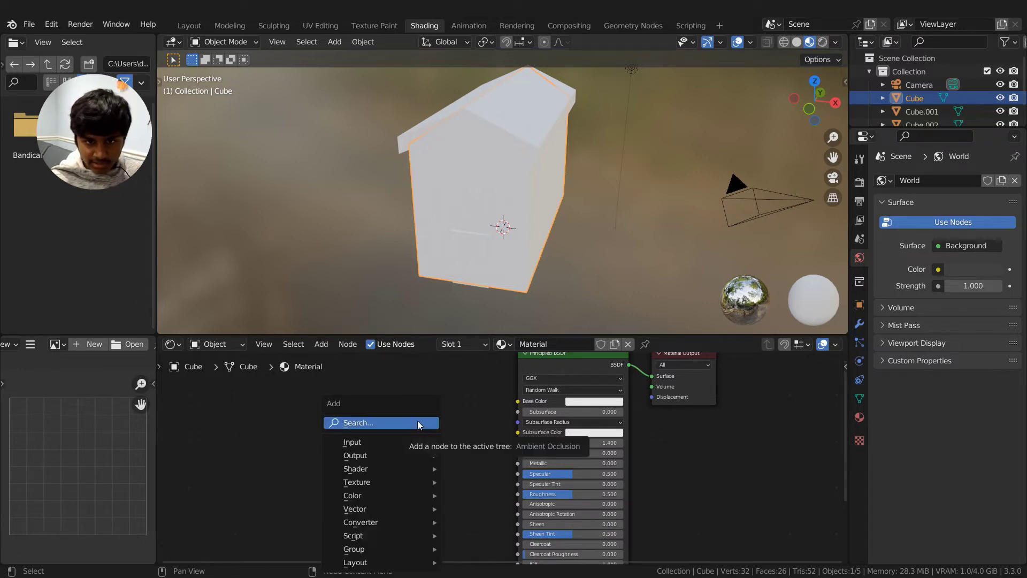
{"action": "left_click", "coordinate": [419, 422]}
{"action": "type", "text": "brick"}
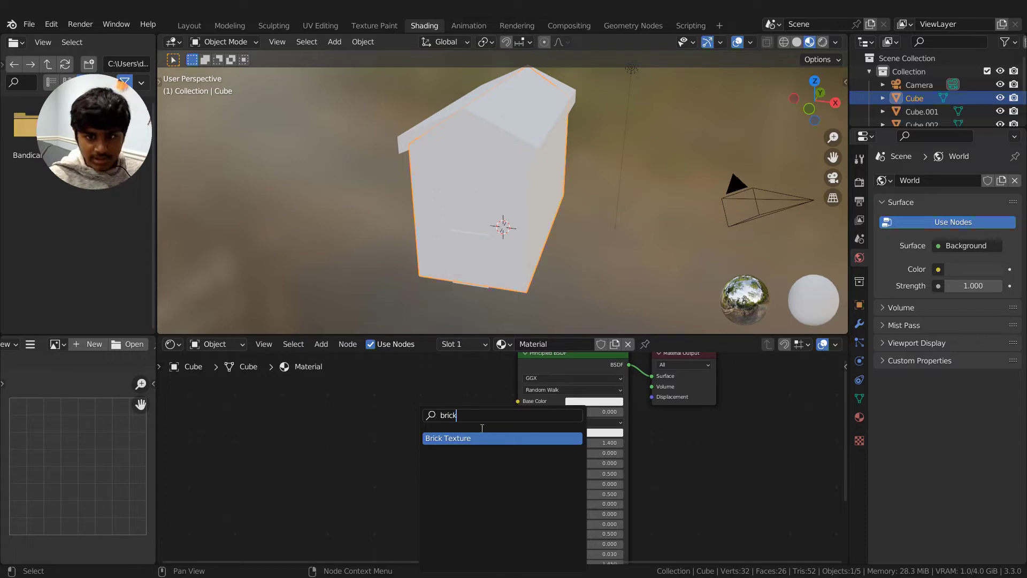
{"action": "left_click", "coordinate": [519, 438]}
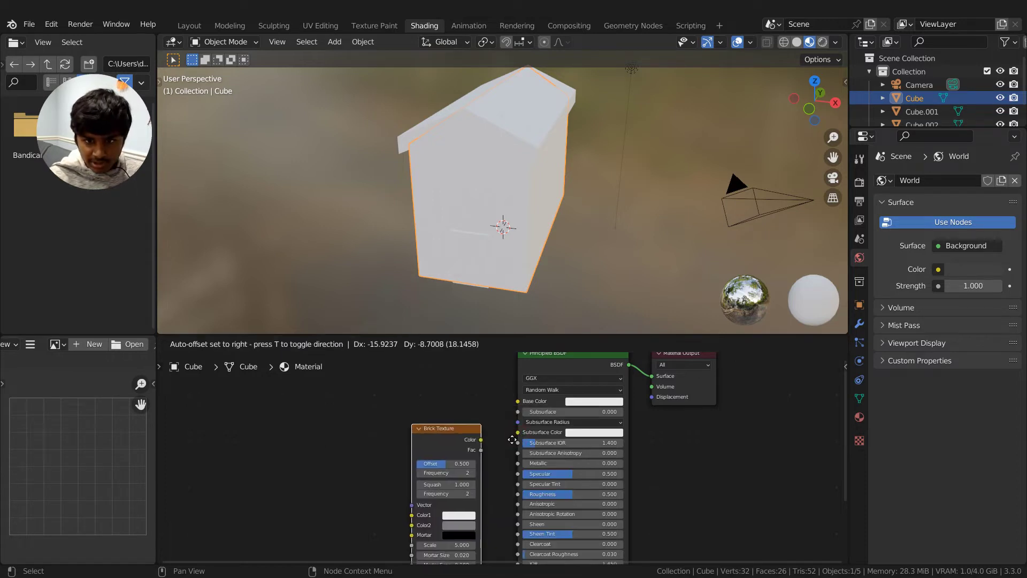
{"action": "left_click", "coordinate": [472, 399]}
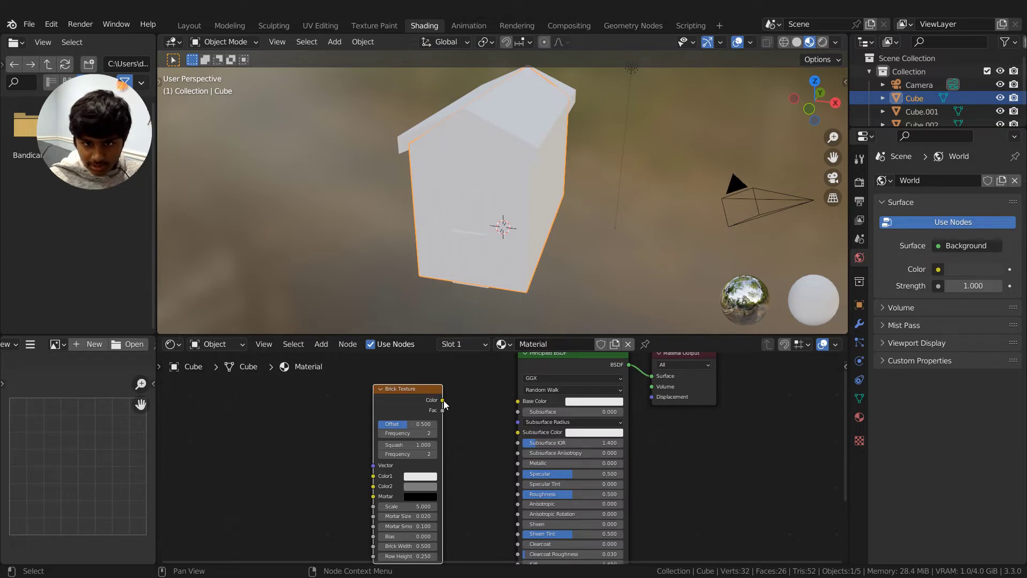
{"action": "left_click_drag", "start_coordinate": [442, 400], "coordinate": [517, 402]}
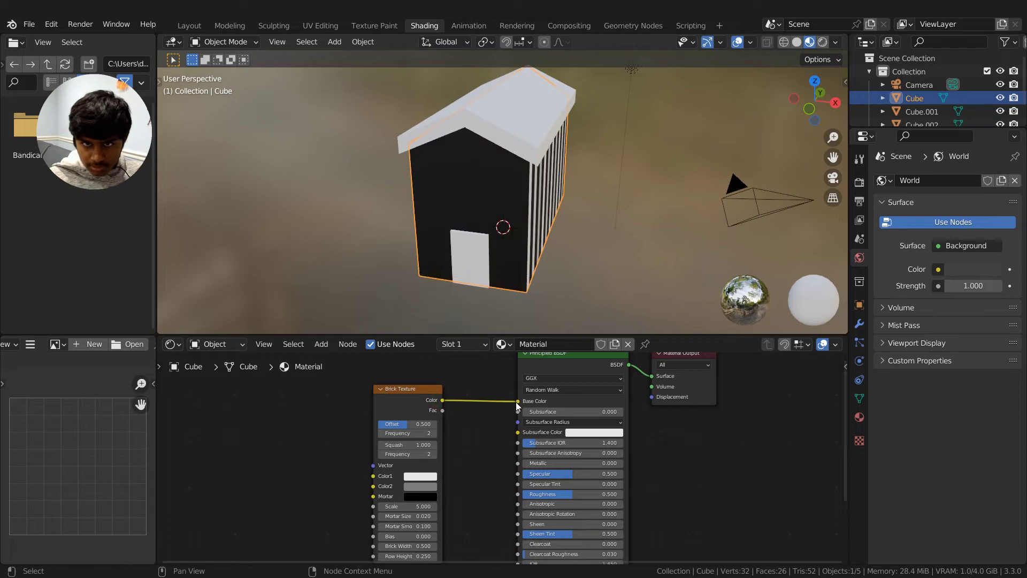
Add a Texture Coordinate node and connect its UV output to the Brick Texture's Vector input.
{"action": "middle_click_drag", "start_coordinate": [642, 250], "coordinate": [577, 225]}
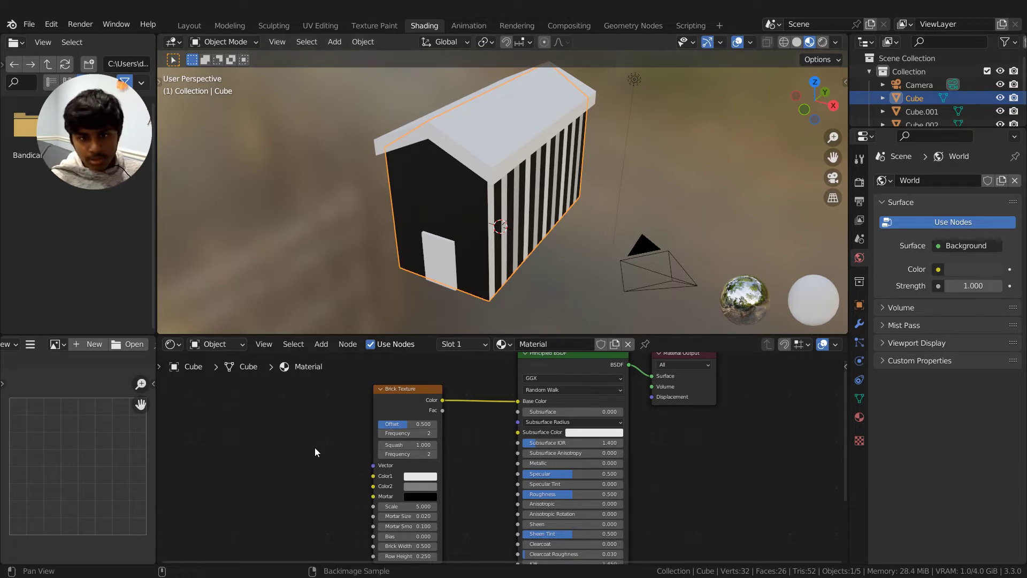
{"action": "middle_click_drag", "start_coordinate": [315, 447], "coordinate": [415, 454]}
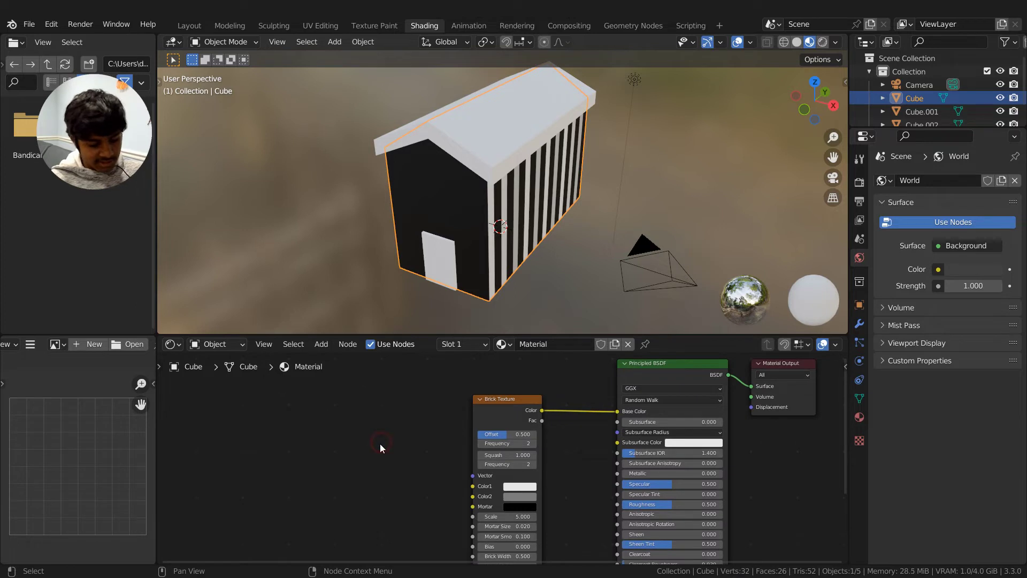
{"action": "key", "text": "shift+a"}
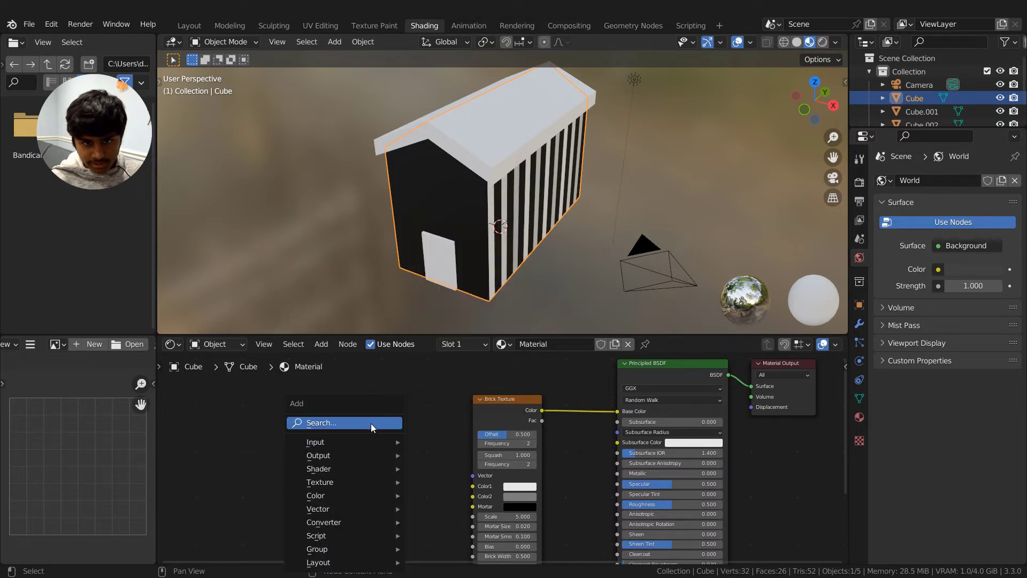
{"action": "left_click", "coordinate": [370, 423]}
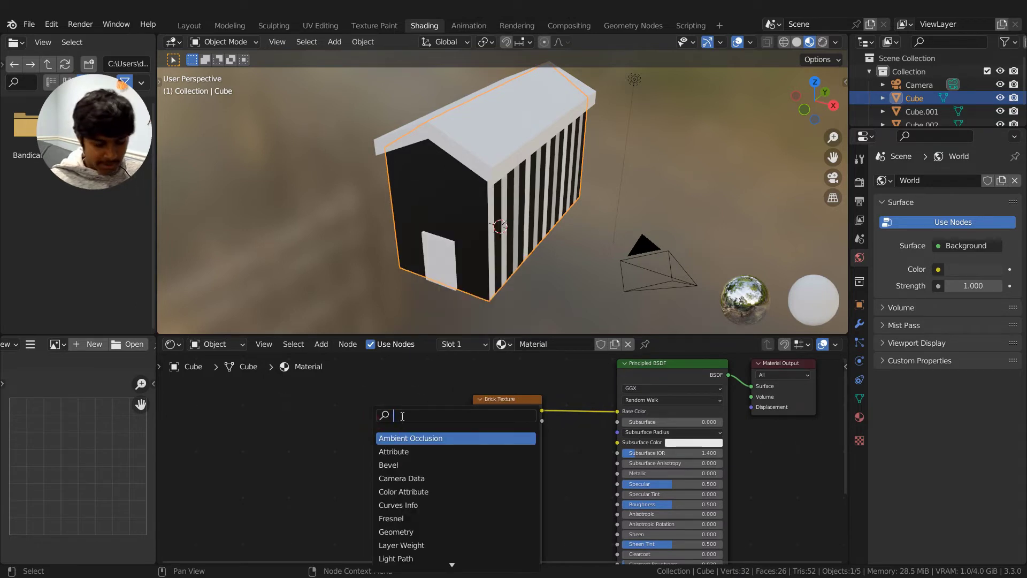
{"action": "type", "text": "text"}
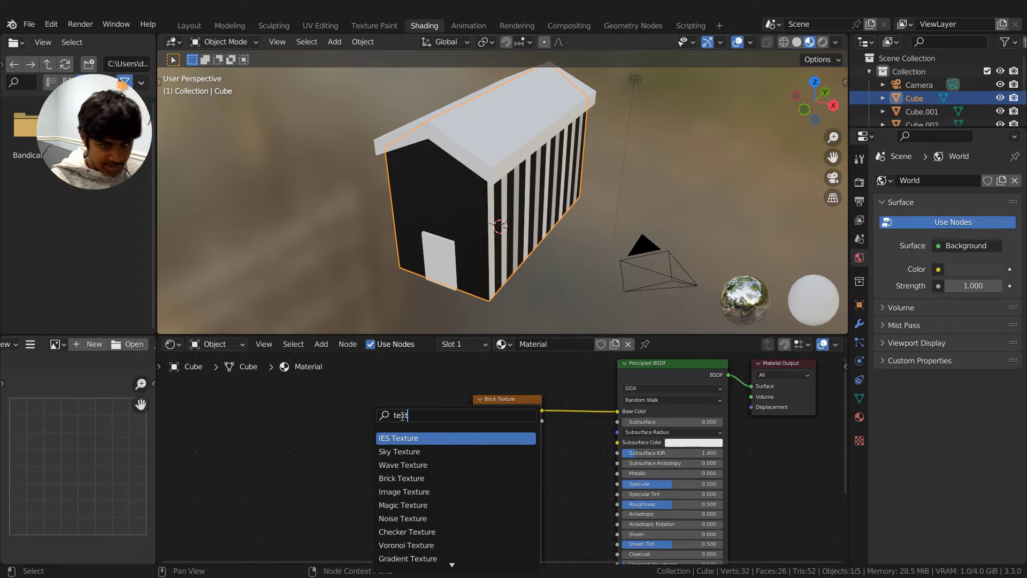
{"action": "type", "text": "ure coor"}
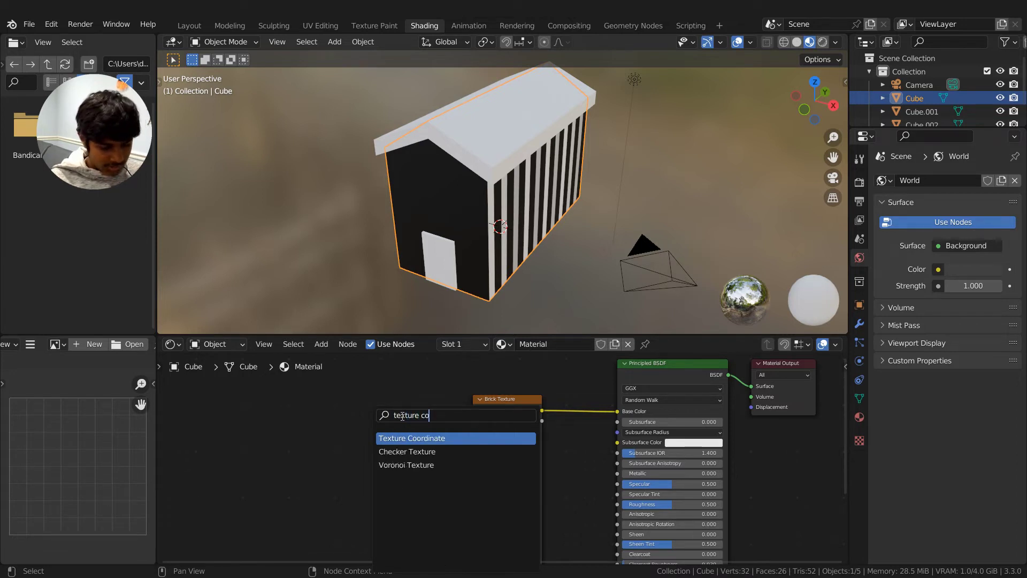
{"action": "left_click", "coordinate": [440, 438]}
{"action": "left_click", "coordinate": [423, 422]}
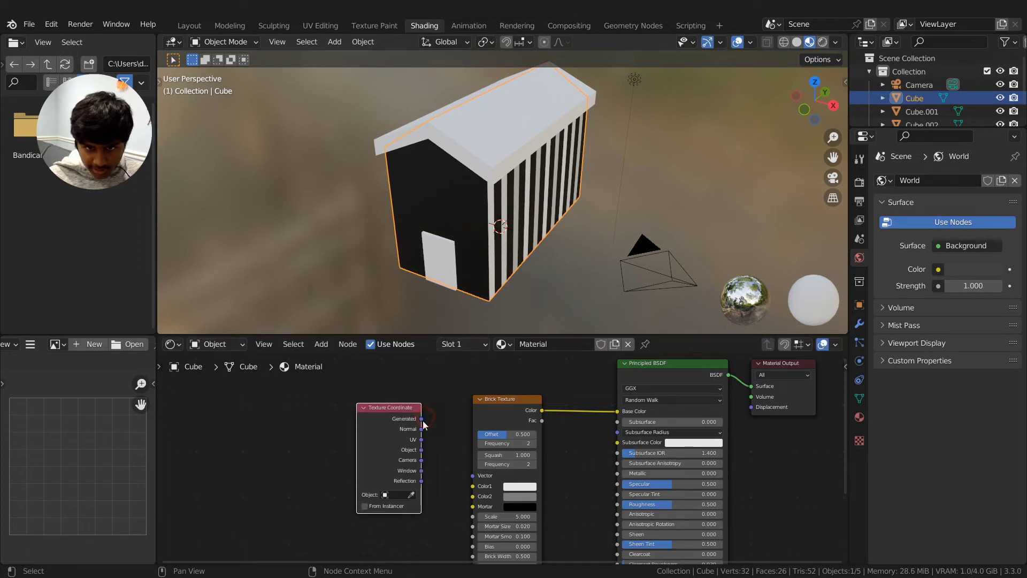
{"action": "left_click_drag", "start_coordinate": [423, 440], "coordinate": [474, 484]}
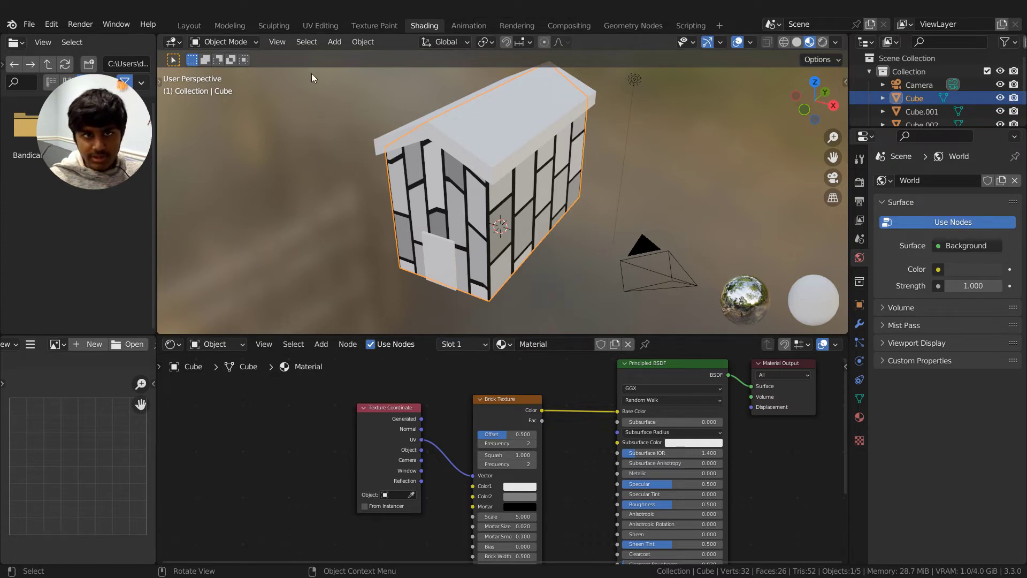
In Edit Mode, unwrap all faces of the house body with Cube Projection and clear the selection.
{"action": "left_click", "coordinate": [223, 43]}
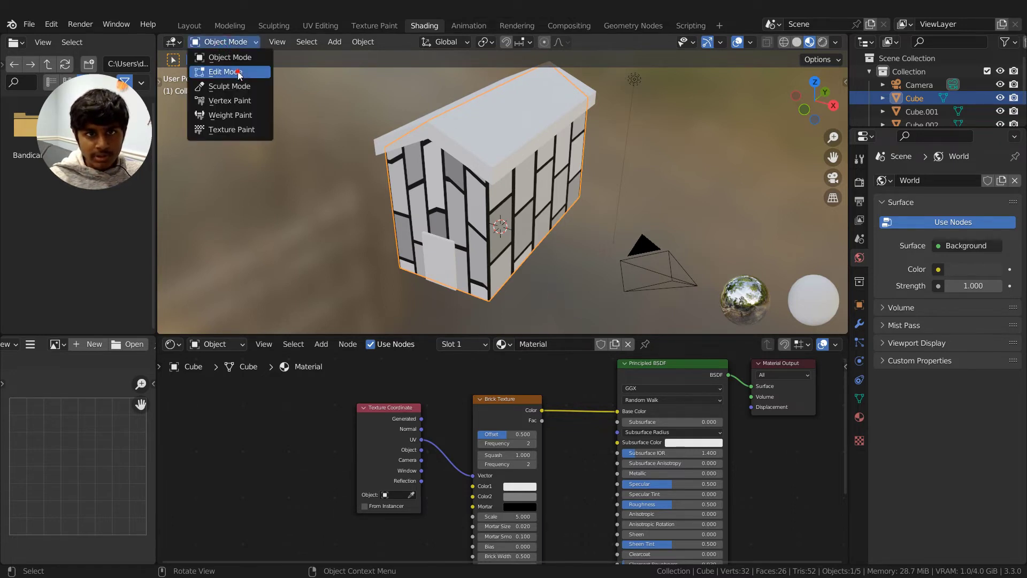
{"action": "left_click", "coordinate": [229, 71]}
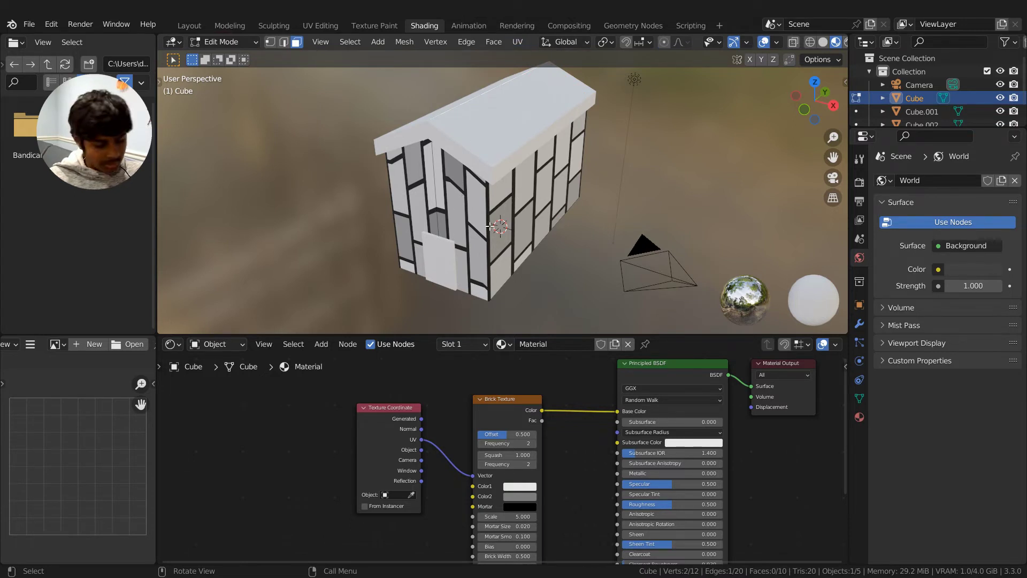
{"action": "key", "text": "a"}
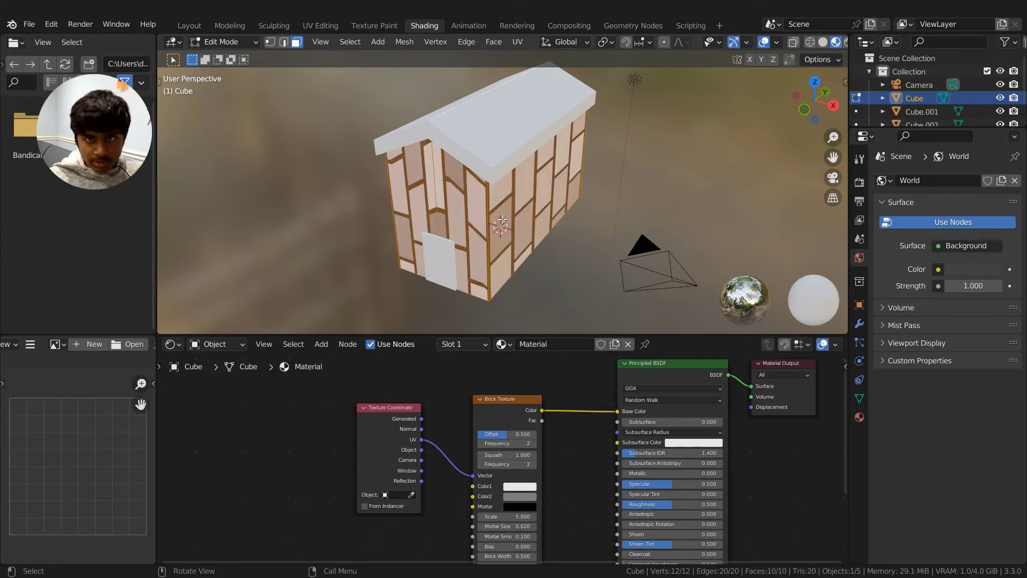
{"action": "left_click", "coordinate": [518, 44]}
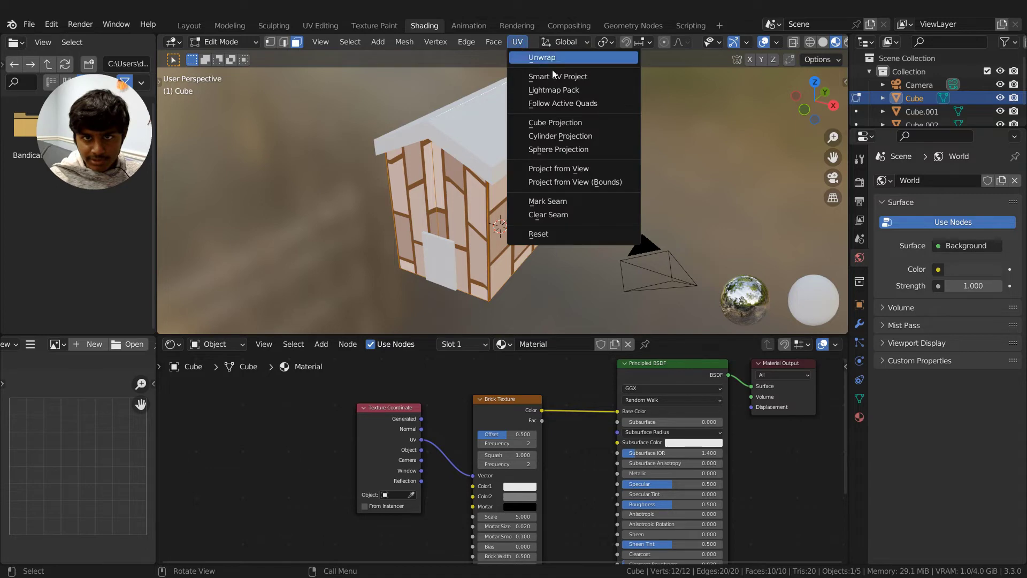
{"action": "left_click", "coordinate": [564, 122]}
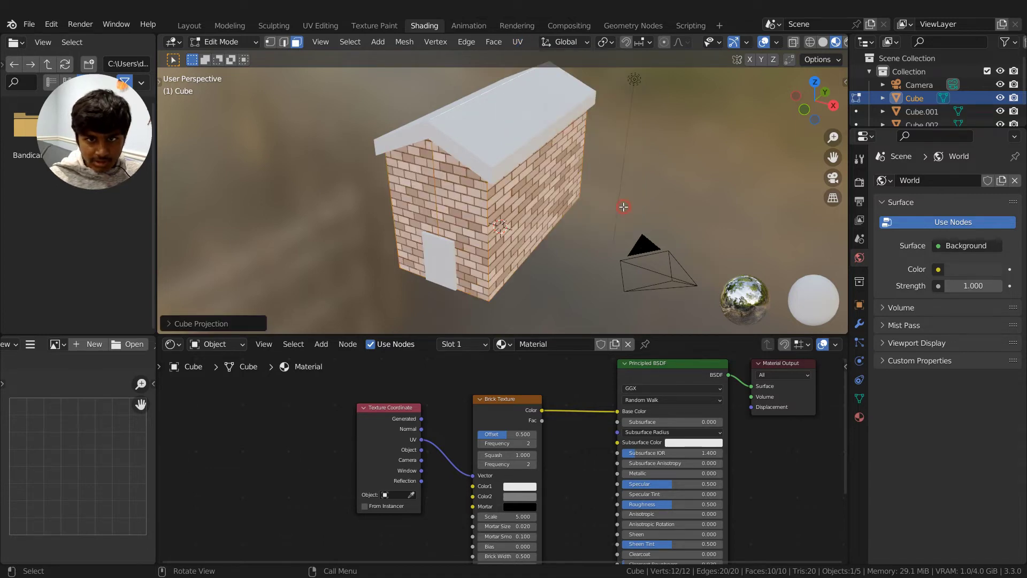
{"action": "key", "text": "alt+a"}
Set the Brick Texture's Color1 to a terracotta orange (H 0.022, S 0.817, V 0.427) and Color2 to dark red.
{"action": "middle_click_drag", "start_coordinate": [545, 273], "coordinate": [465, 246]}
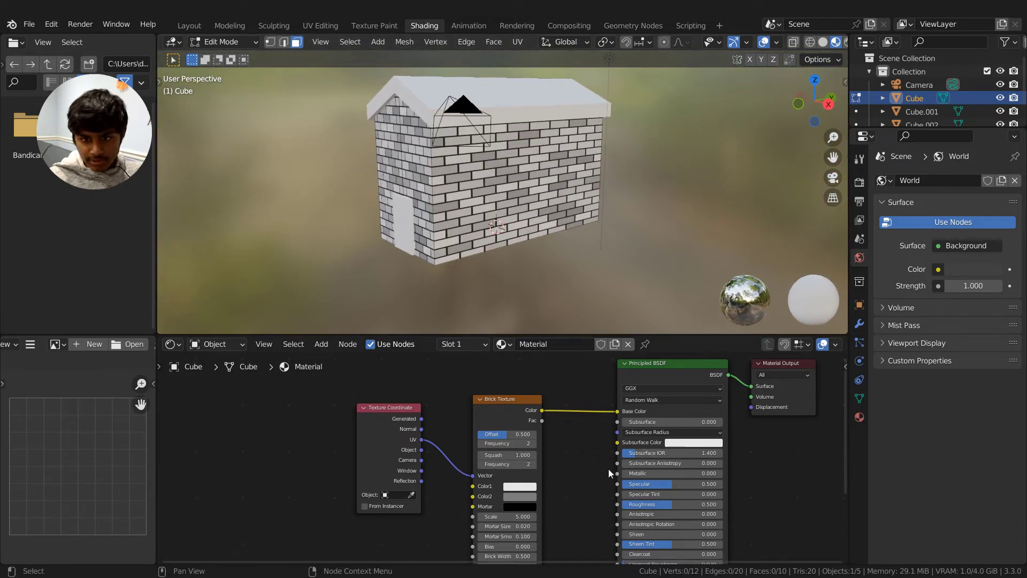
{"action": "left_click", "coordinate": [520, 487]}
{"action": "left_click_drag", "start_coordinate": [542, 387], "coordinate": [543, 412]}
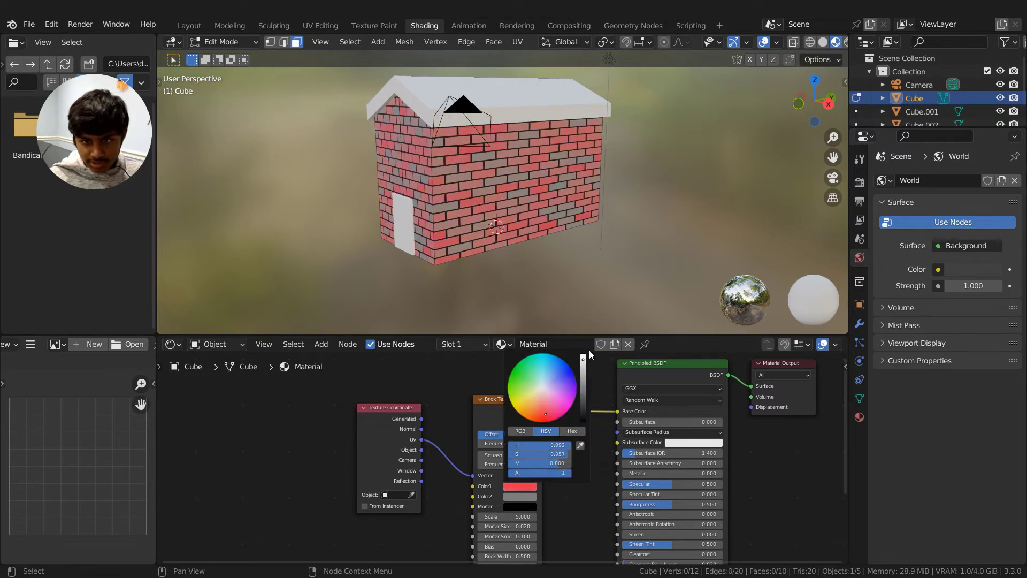
{"action": "left_click_drag", "start_coordinate": [583, 359], "coordinate": [584, 383]}
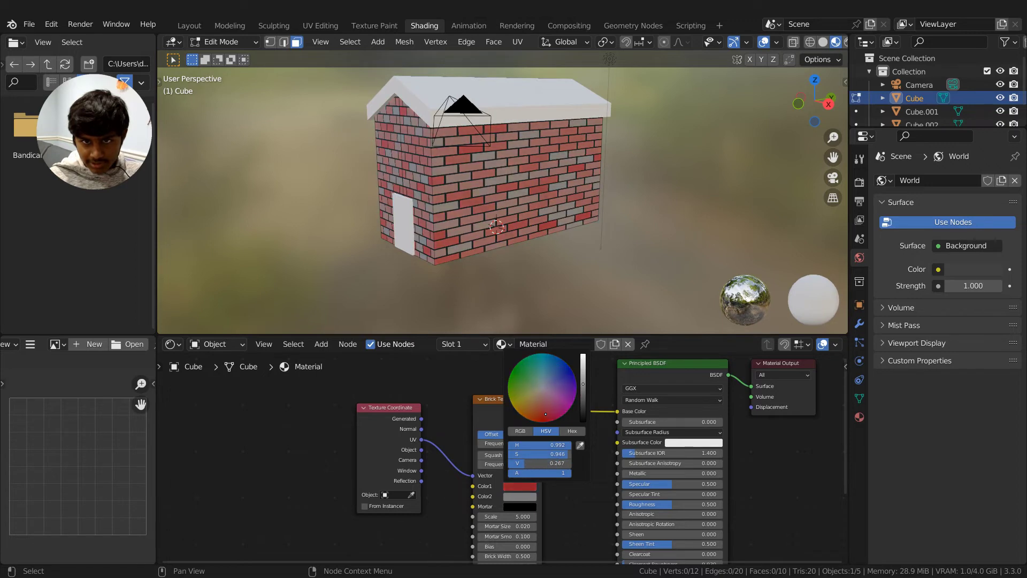
{"action": "left_click", "coordinate": [522, 485]}
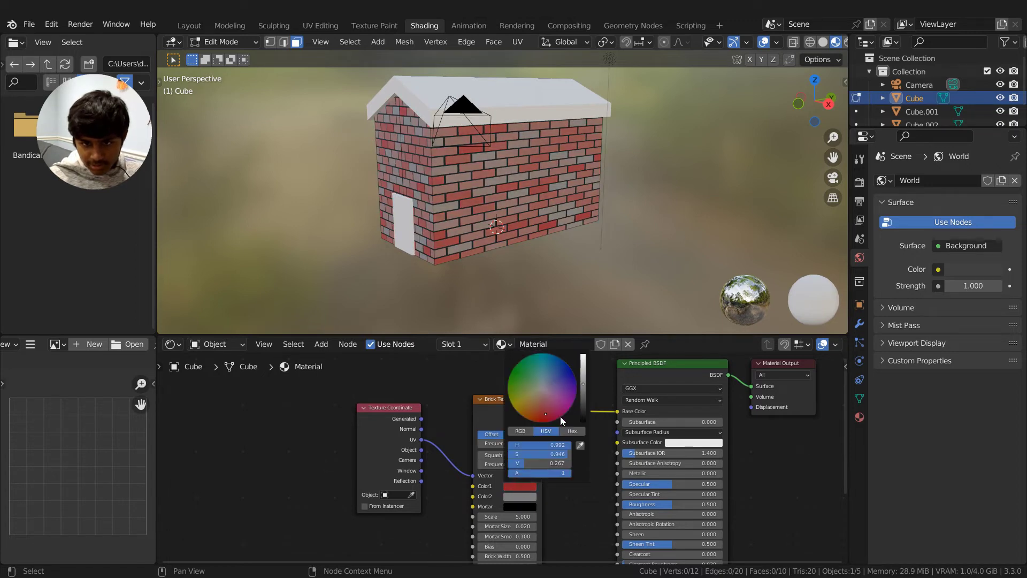
{"action": "left_click_drag", "start_coordinate": [546, 414], "coordinate": [583, 375]}
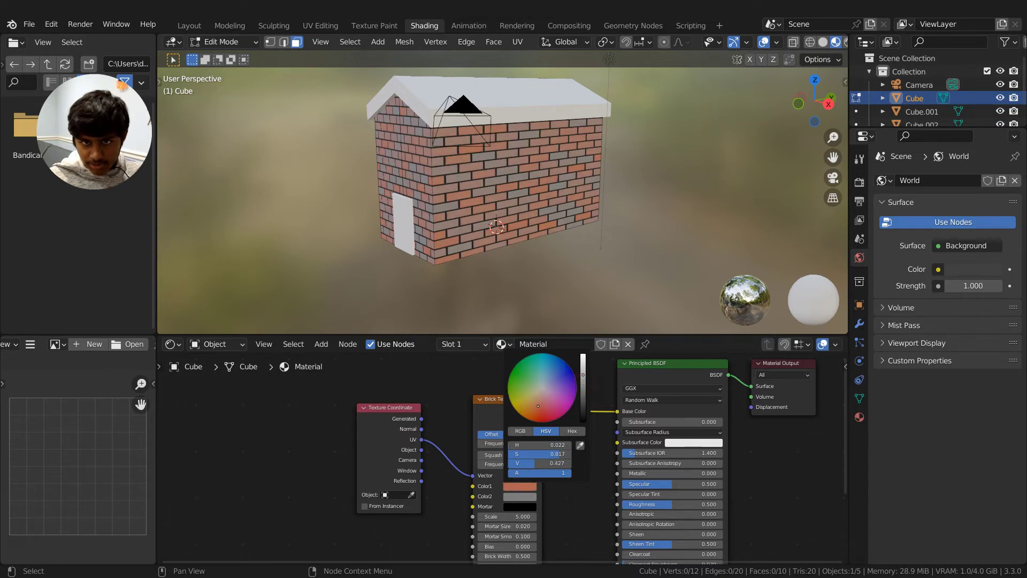
{"action": "left_click", "coordinate": [518, 497]}
{"action": "left_click_drag", "start_coordinate": [538, 402], "coordinate": [541, 427]}
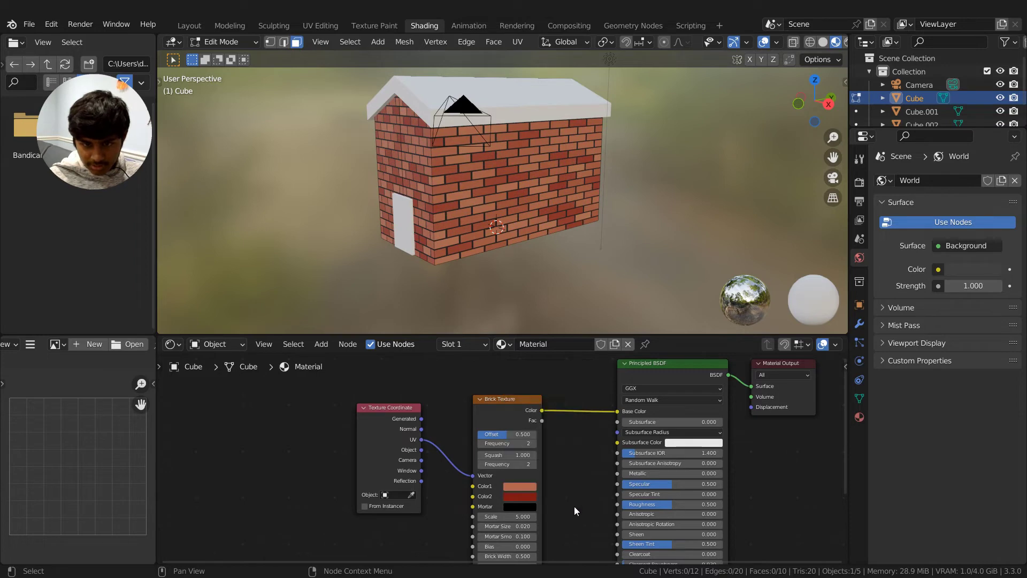
Set the Brick Texture's Mortar color to light grey with V at 0.515.
{"action": "left_click", "coordinate": [520, 507]}
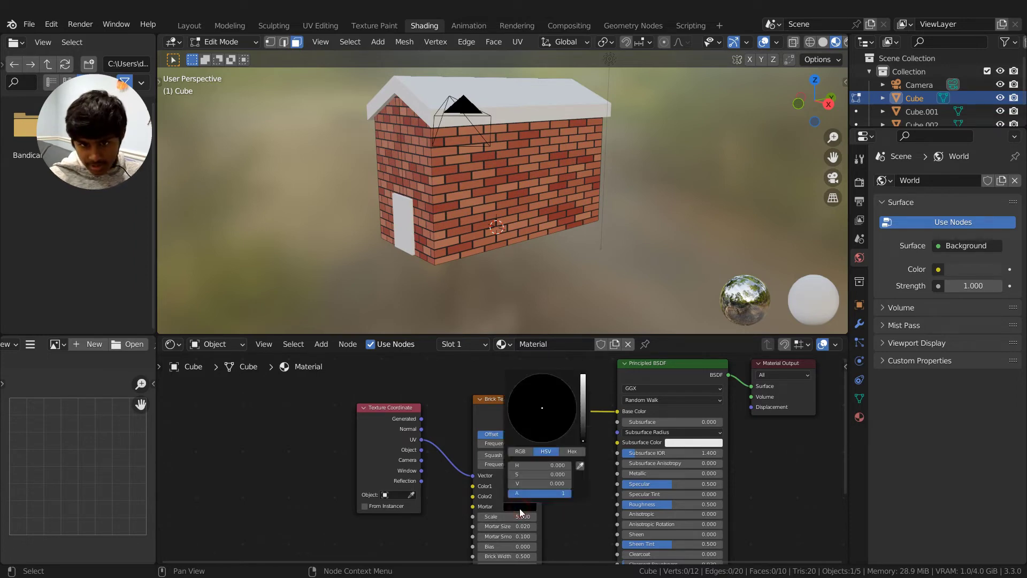
{"action": "scroll", "coordinate": [613, 502], "scroll_direction": "up", "scroll_amount": 3}
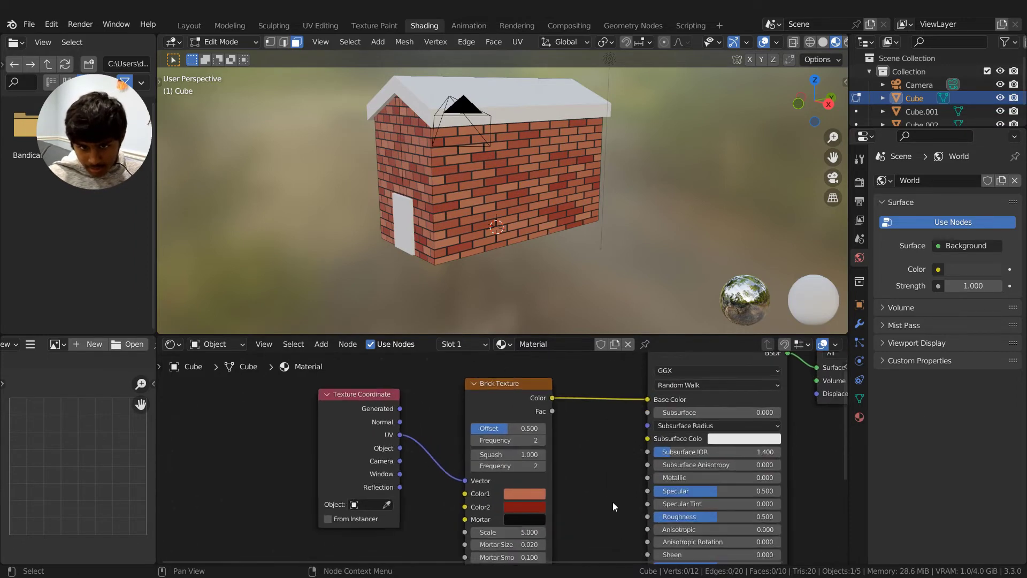
{"action": "left_click", "coordinate": [536, 536]}
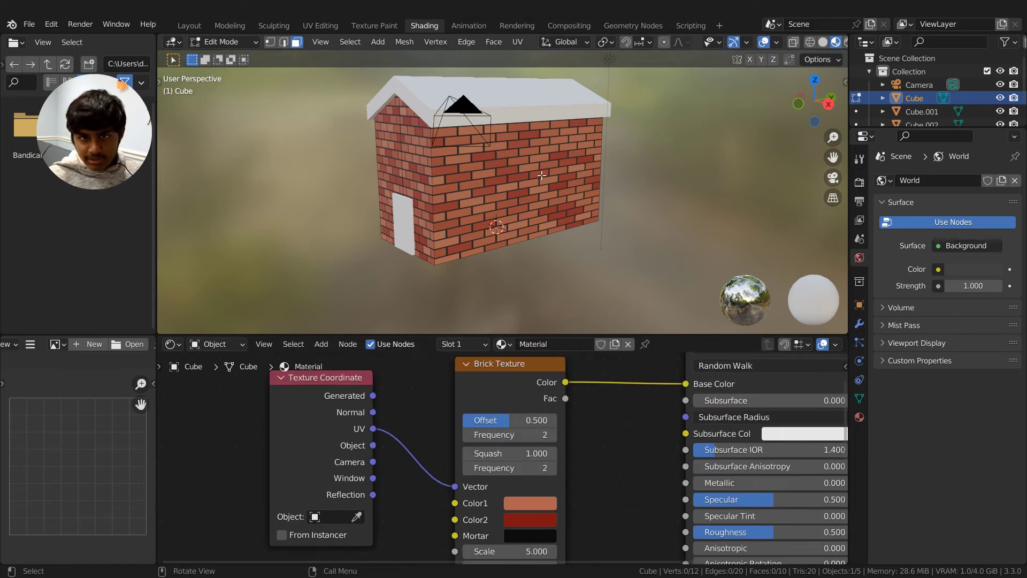
{"action": "left_click", "coordinate": [532, 536]}
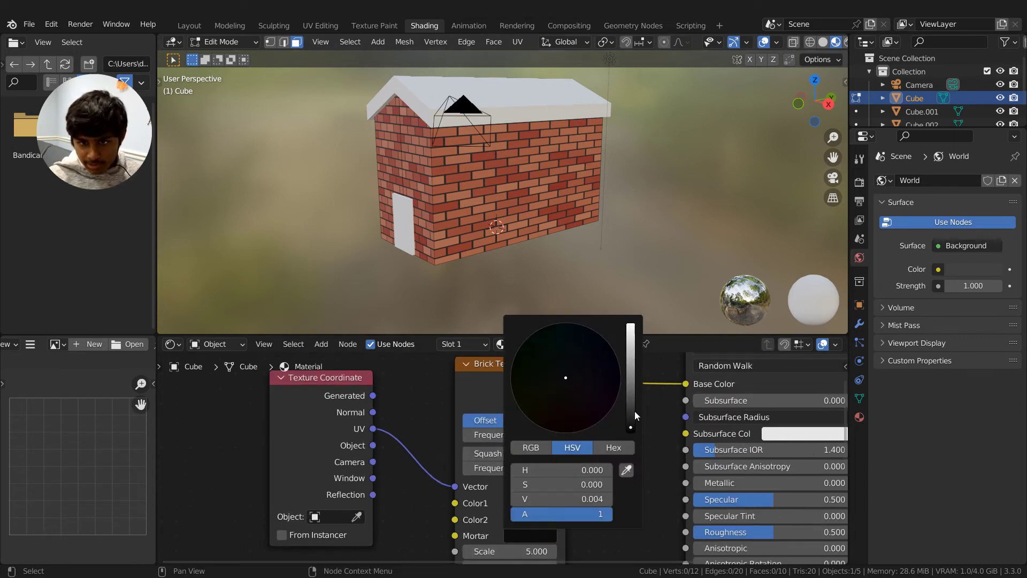
{"action": "left_click_drag", "start_coordinate": [631, 423], "coordinate": [631, 349]}
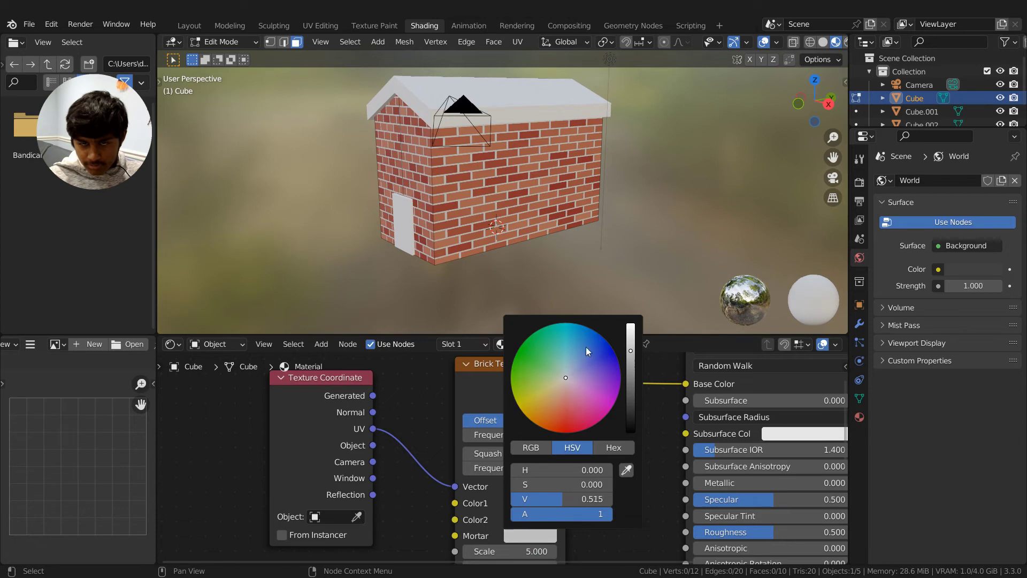
{"action": "scroll", "coordinate": [574, 504], "scroll_direction": "down", "scroll_amount": 1}
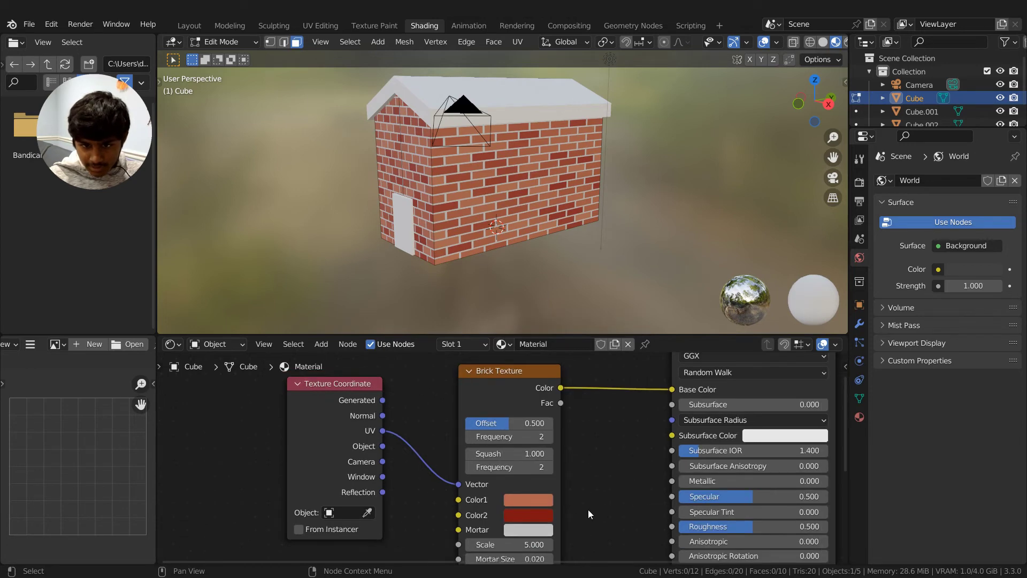
Raise the Brick Texture's Mortar Smooth value to 1.000.
{"action": "middle_click_drag", "start_coordinate": [595, 509], "coordinate": [584, 408]}
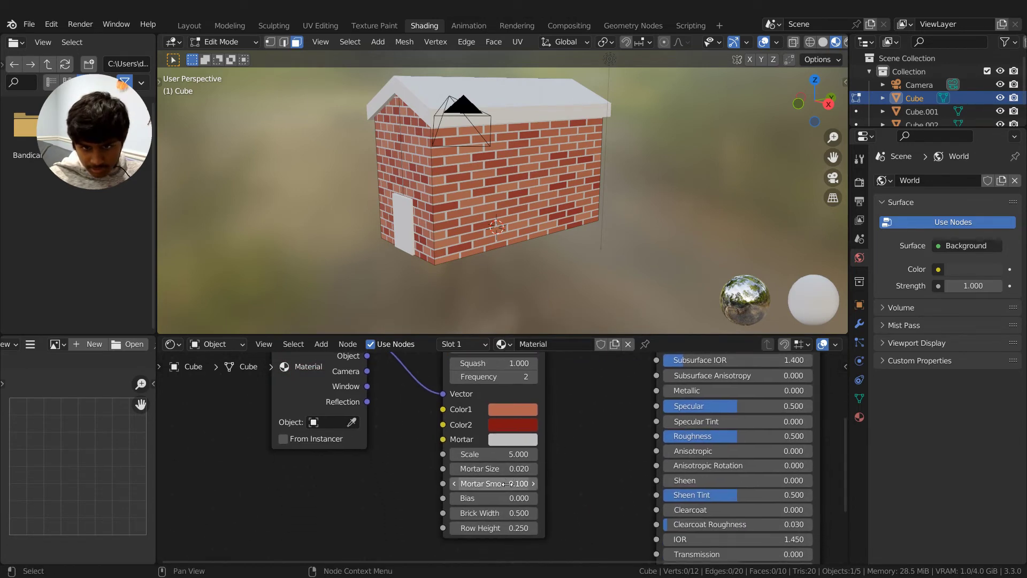
{"action": "left_click_drag", "start_coordinate": [496, 485], "coordinate": [529, 485]}
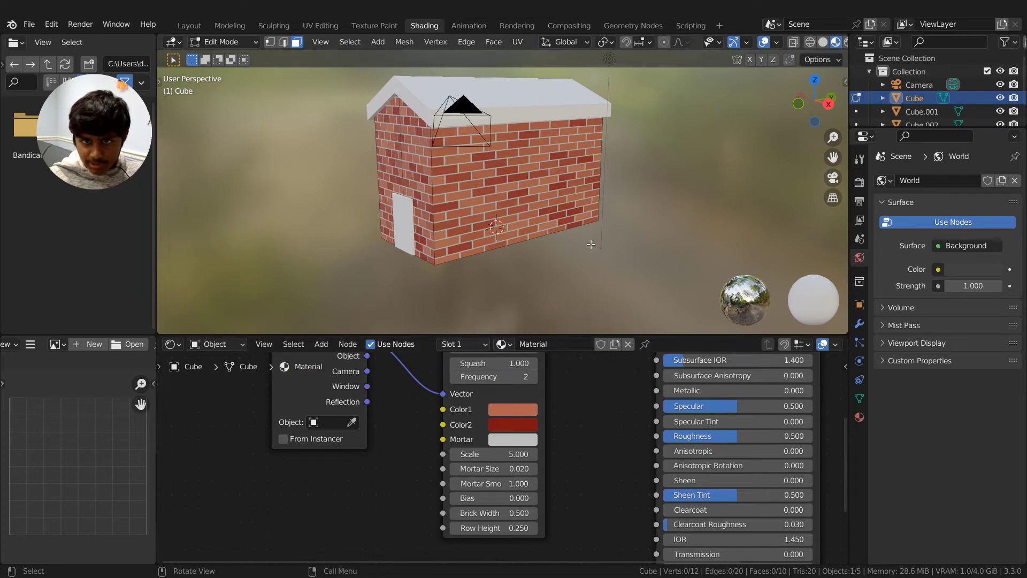
{"action": "scroll", "coordinate": [594, 252], "scroll_direction": "up", "scroll_amount": 6}
{"action": "scroll", "coordinate": [595, 252], "scroll_direction": "down", "scroll_amount": 8}
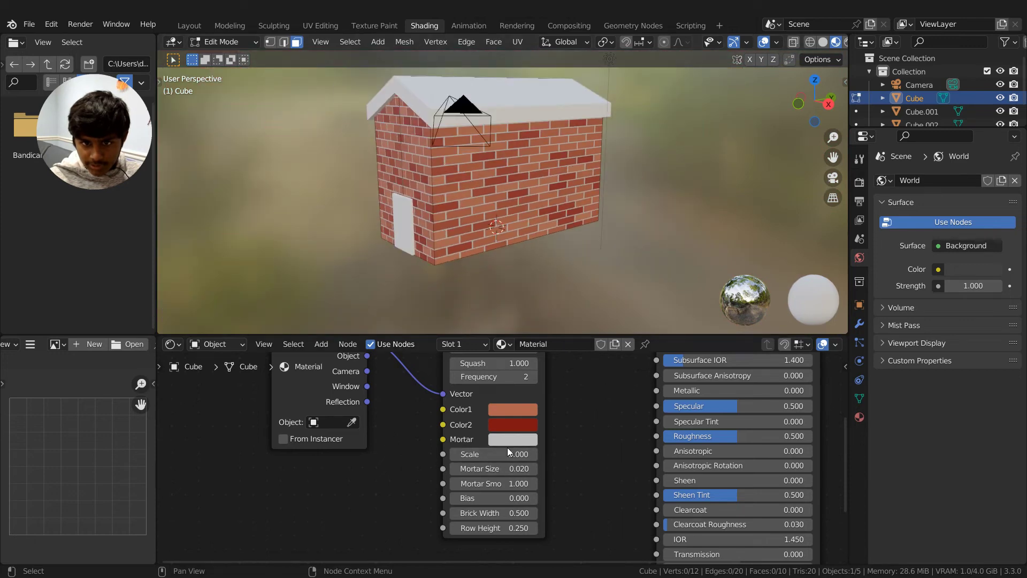
Try a Brick Texture Scale of 5.200 and reset it to 5.000.
{"action": "mouse_move", "coordinate": [507, 454]}
{"action": "left_mouse_down"}
{"action": "mouse_move", "coordinate": [498, 454]}
{"action": "mouse_move", "coordinate": [522, 454]}
{"action": "left_mouse_up"}
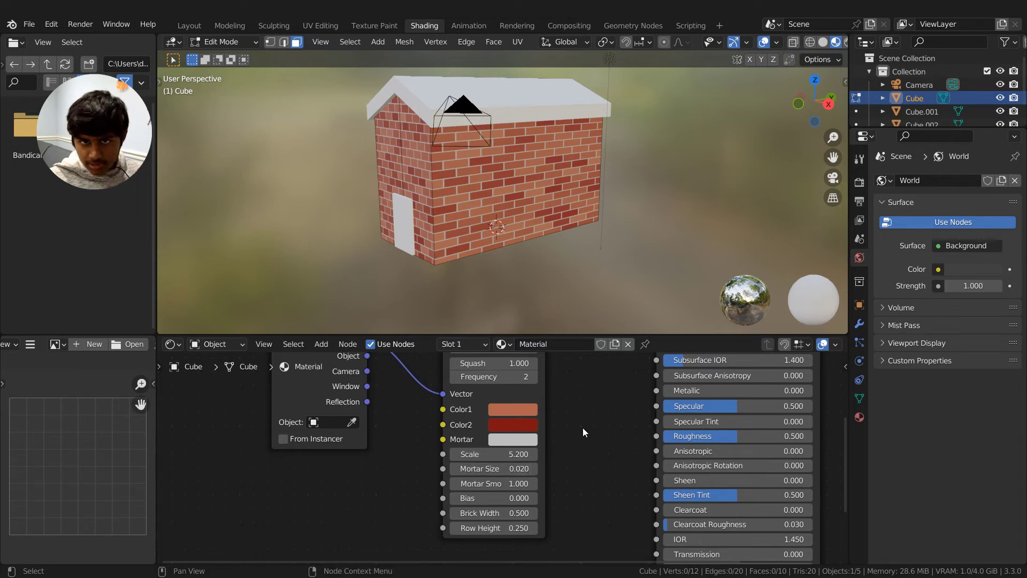
{"action": "left_click", "coordinate": [527, 456]}
{"action": "key", "text": "BackSpace"}
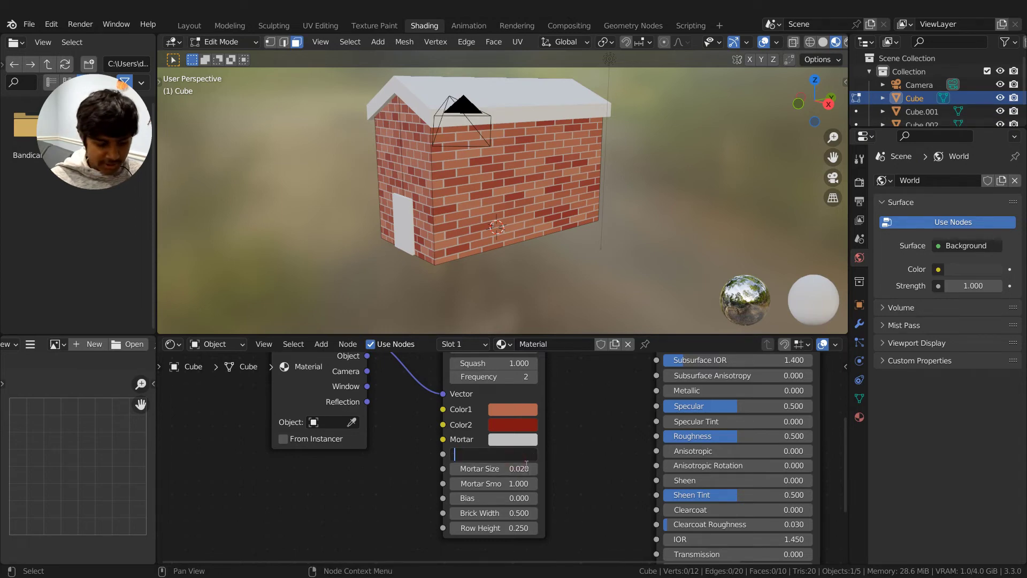
{"action": "key", "text": "Return"}
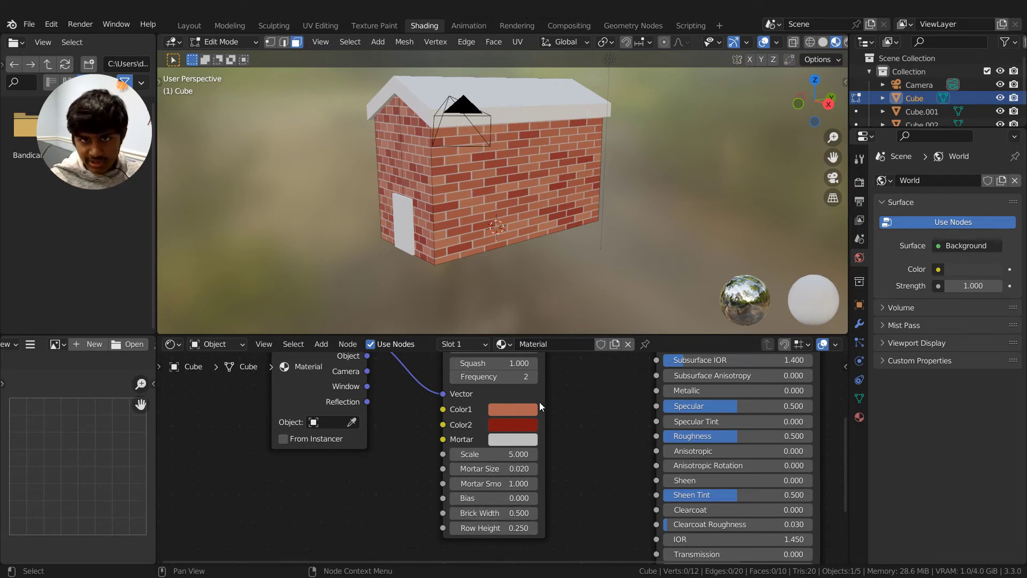
Return to Object Mode and set the door material's Base Color to dark brown (H 0.020, S 0.982, V 0.083).
{"action": "left_click", "coordinate": [402, 232]}
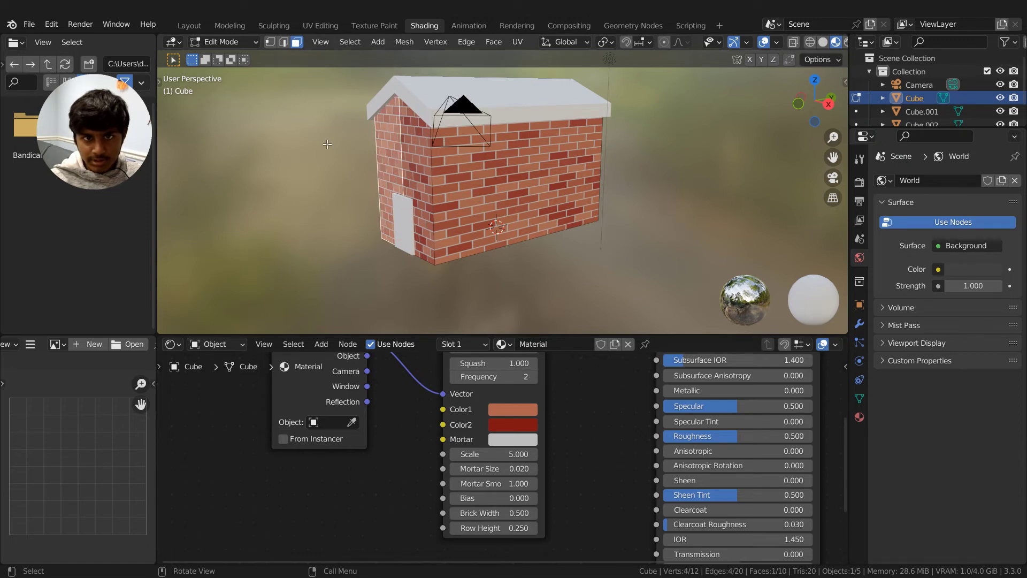
{"action": "left_click", "coordinate": [222, 42]}
{"action": "left_click", "coordinate": [225, 55]}
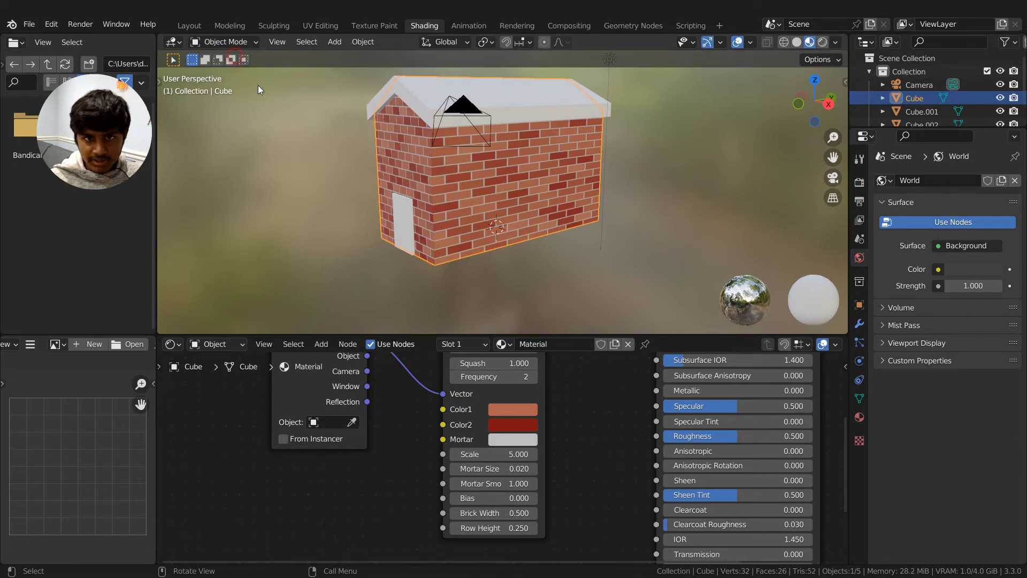
{"action": "left_click", "coordinate": [398, 216]}
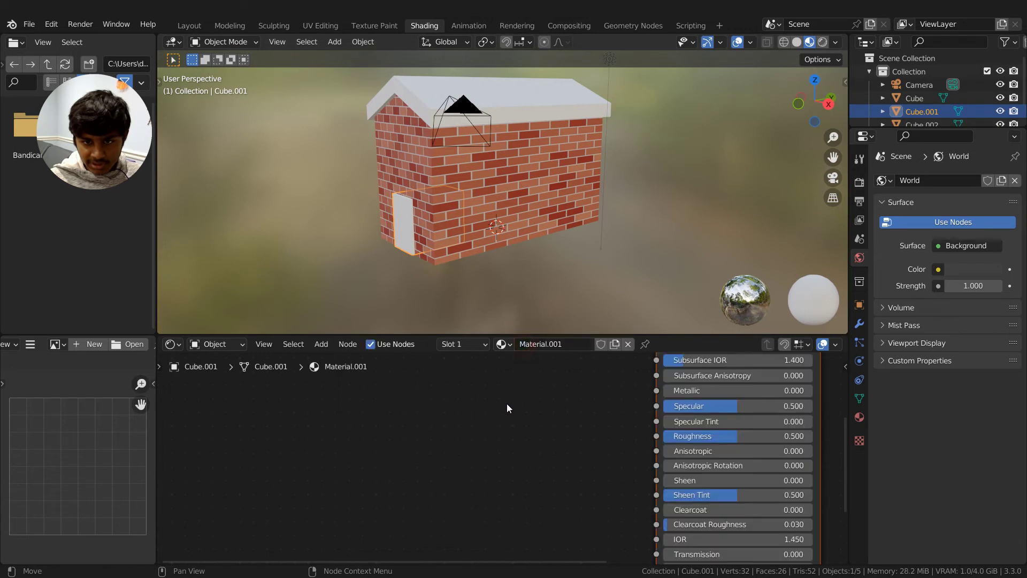
{"action": "middle_click_drag", "start_coordinate": [564, 413], "coordinate": [381, 474]}
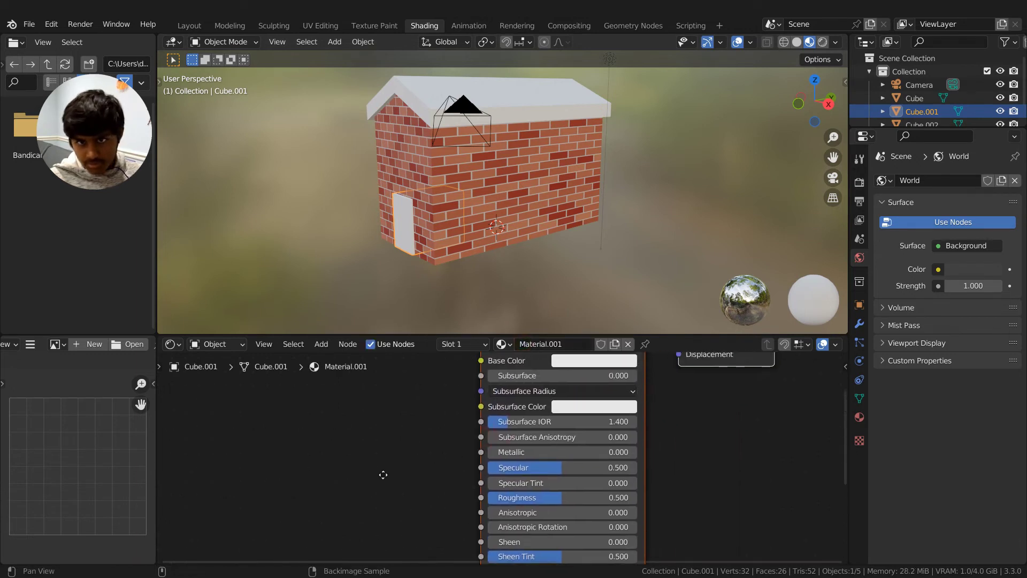
{"action": "left_click", "coordinate": [579, 365]}
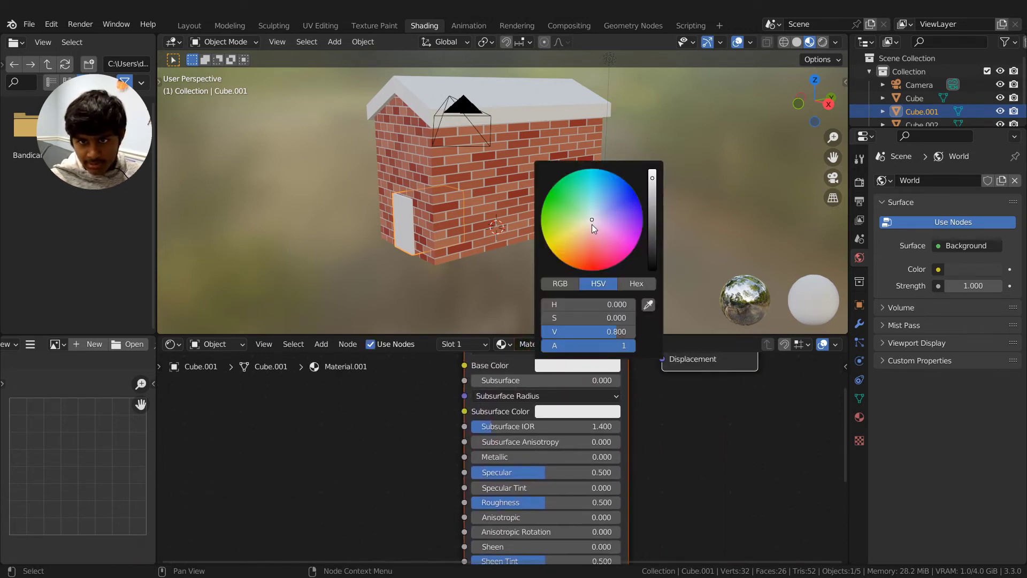
{"action": "left_click_drag", "start_coordinate": [592, 224], "coordinate": [592, 269]}
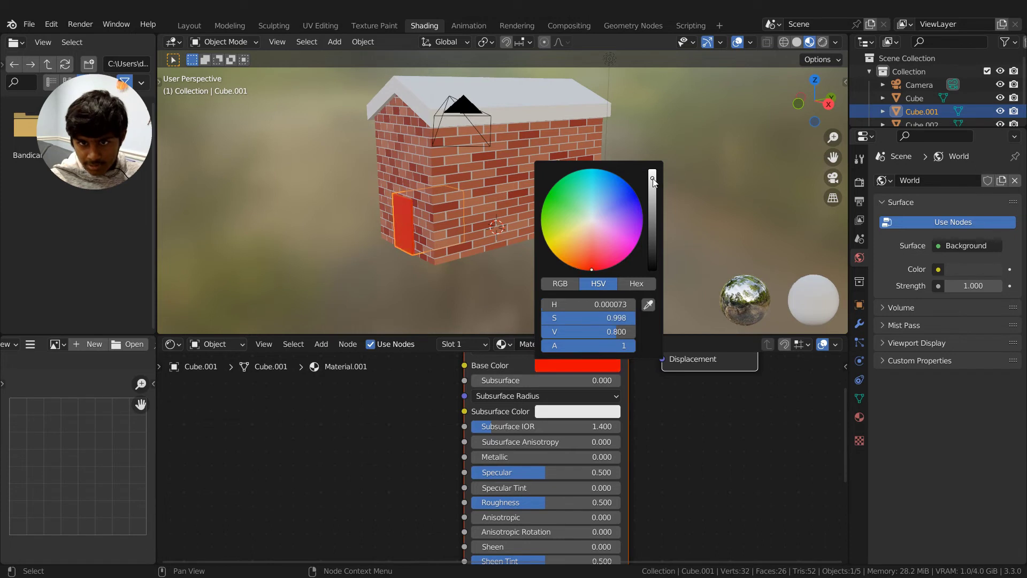
{"action": "mouse_move", "coordinate": [654, 182]}
{"action": "left_mouse_down"}
{"action": "mouse_move", "coordinate": [598, 261]}
{"action": "mouse_move", "coordinate": [577, 265]}
{"action": "left_mouse_up"}
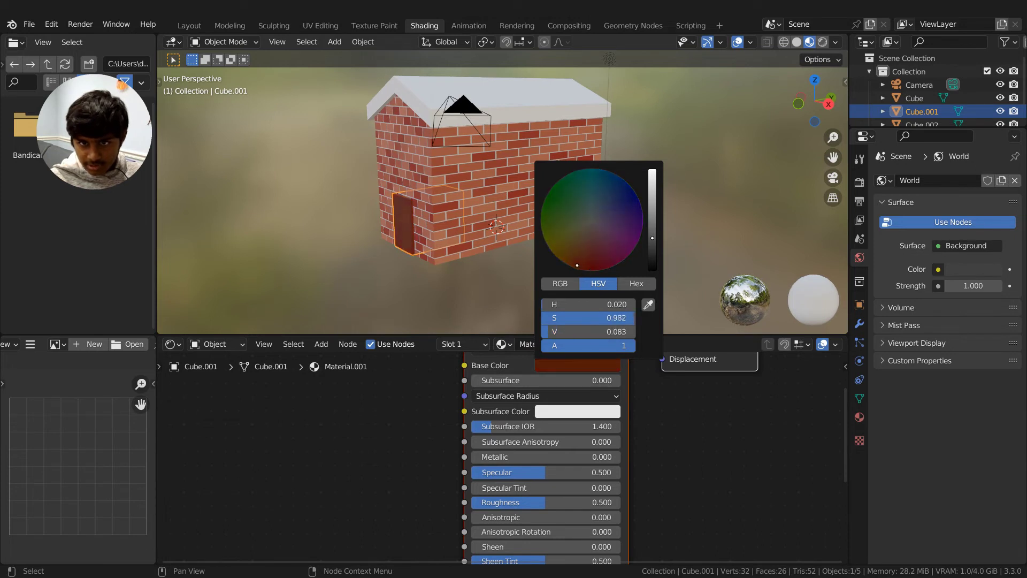
{"action": "left_click", "coordinate": [528, 251]}
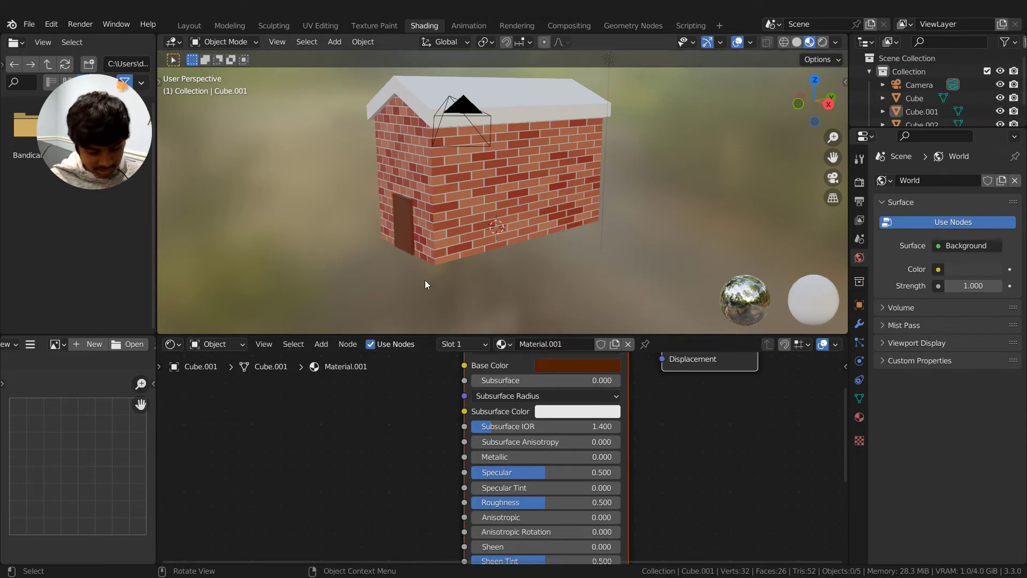
Give the roof a new material with a dark maroon Base Color (H 0.990, S 0.928, V 0.063).
{"action": "middle_click_drag", "start_coordinate": [425, 283], "coordinate": [458, 297]}
{"action": "left_click", "coordinate": [525, 117]}
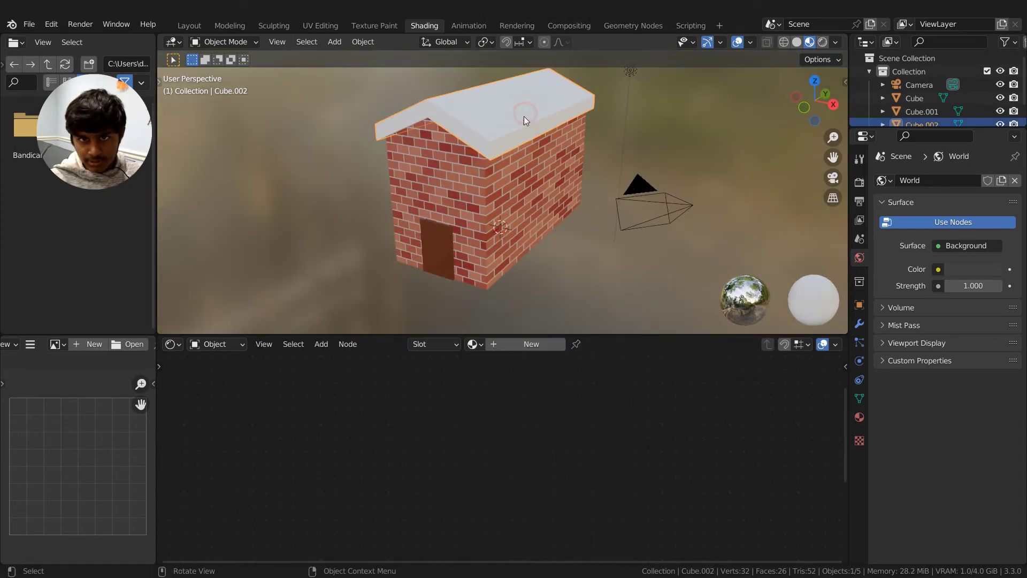
{"action": "left_click", "coordinate": [506, 348]}
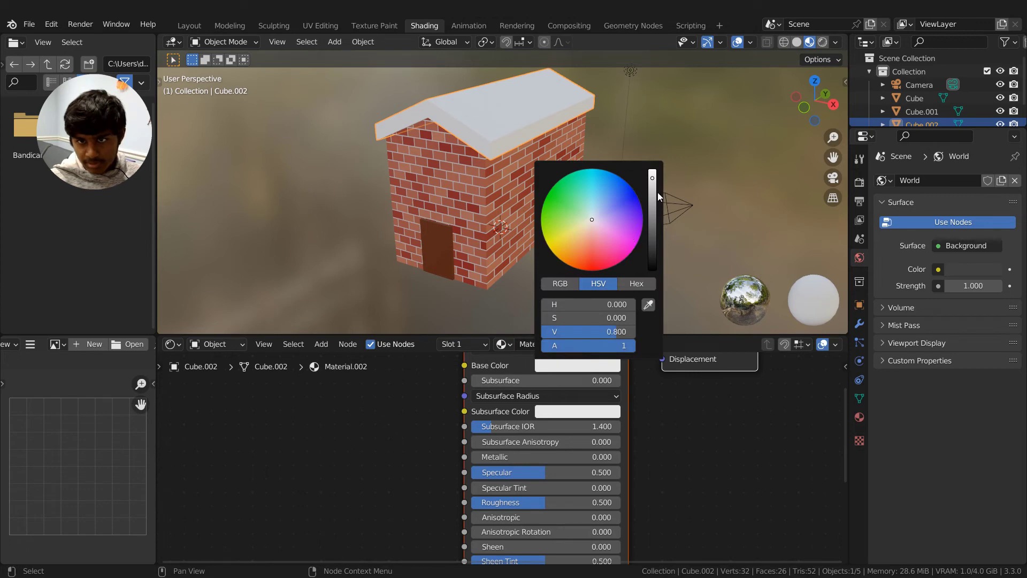
{"action": "left_click_drag", "start_coordinate": [654, 182], "coordinate": [598, 260]}
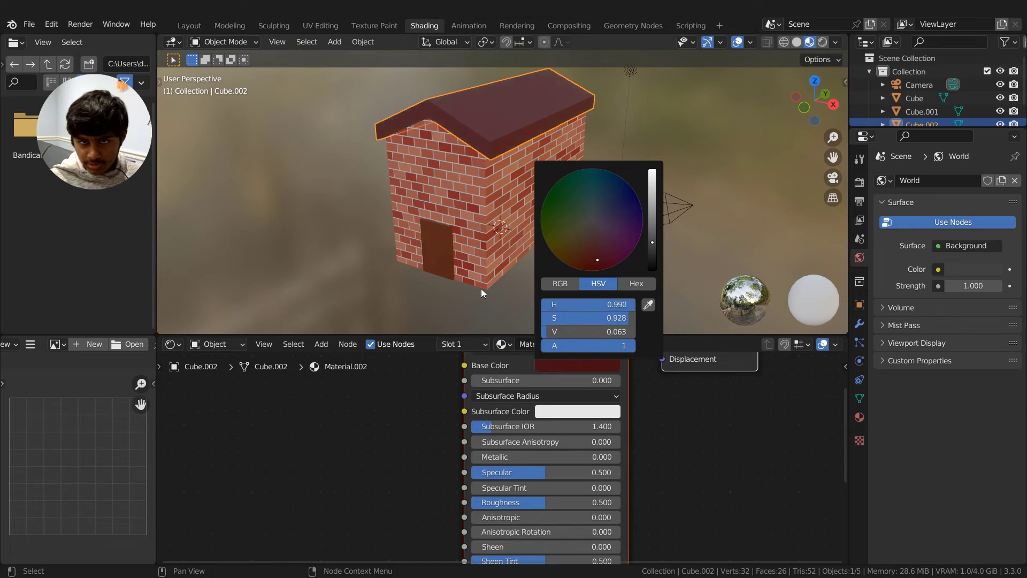
{"action": "left_click", "coordinate": [581, 290]}
{"action": "mouse_move", "coordinate": [581, 291]}
{"action": "middle_mouse_down"}
{"action": "mouse_move", "coordinate": [595, 276]}
{"action": "mouse_move", "coordinate": [582, 276]}
{"action": "middle_mouse_up"}
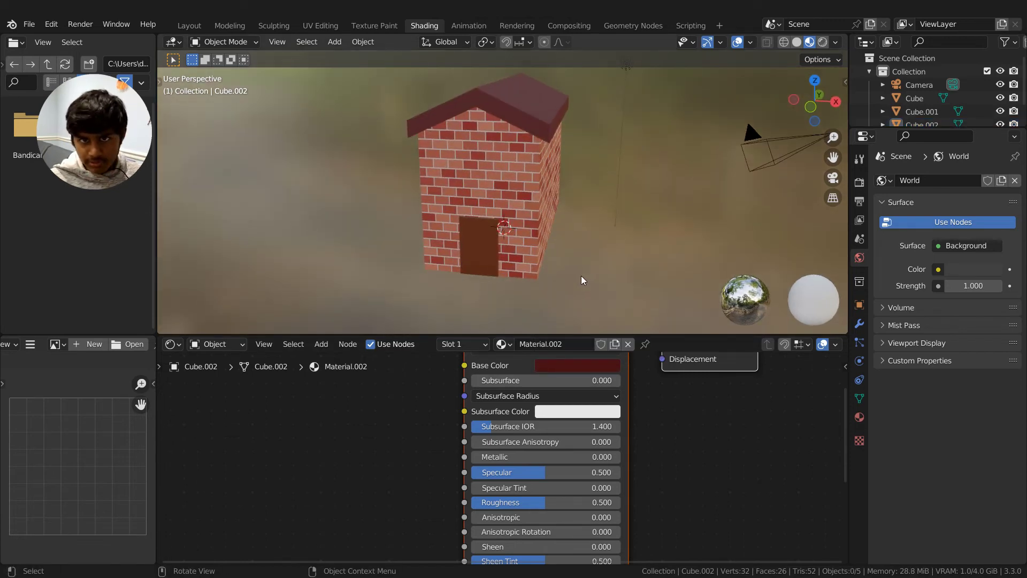
Switch to the Layout workspace and nudge the roof along Z to 4.5282 m, leaving nothing selected.
{"action": "left_click", "coordinate": [190, 26]}
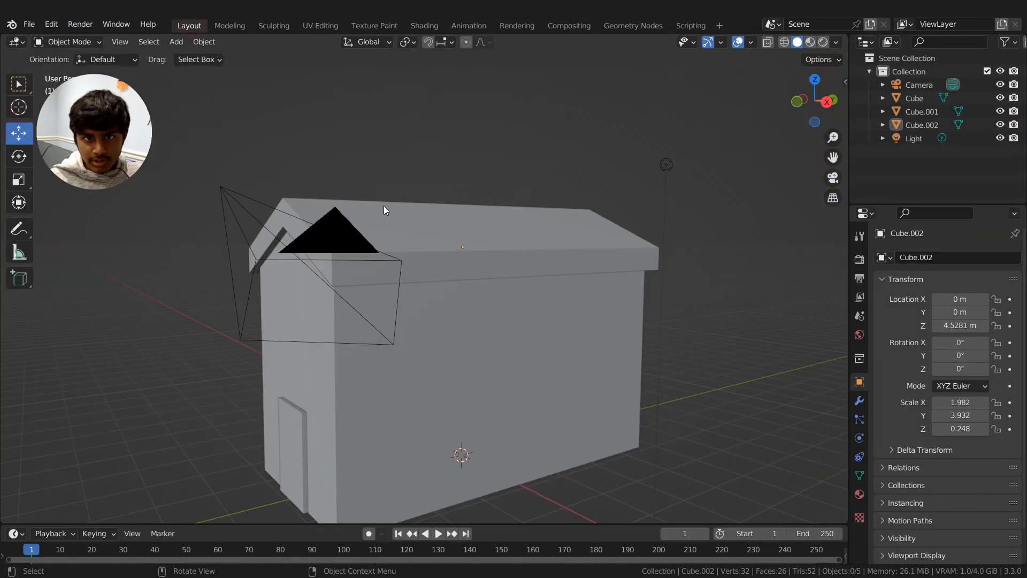
{"action": "left_click", "coordinate": [400, 219]}
{"action": "middle_click_drag", "start_coordinate": [400, 219], "coordinate": [561, 224]}
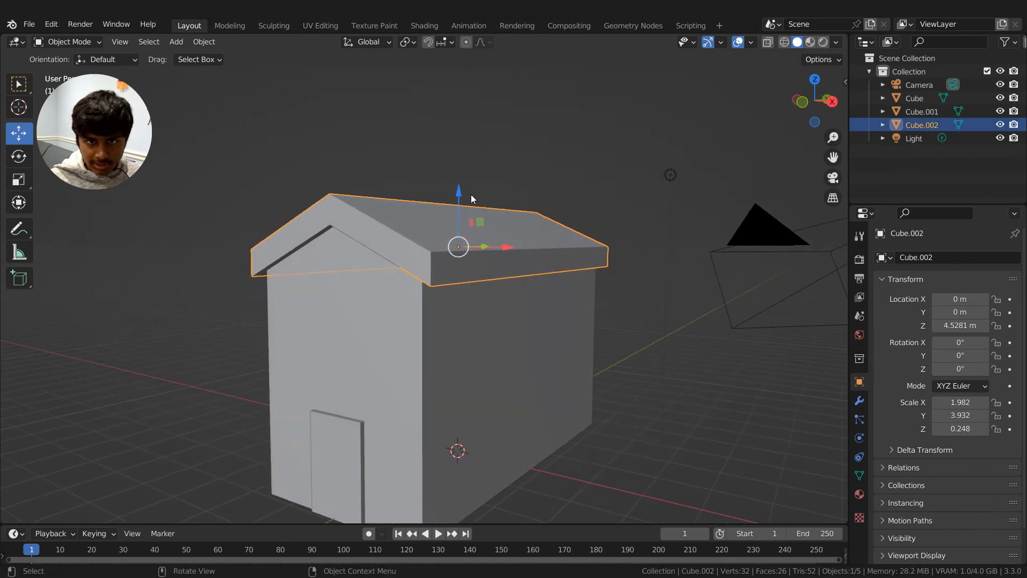
{"action": "mouse_move", "coordinate": [459, 192]}
{"action": "left_mouse_down"}
{"action": "mouse_move", "coordinate": [459, 206]}
{"action": "mouse_move", "coordinate": [459, 196]}
{"action": "left_mouse_up"}
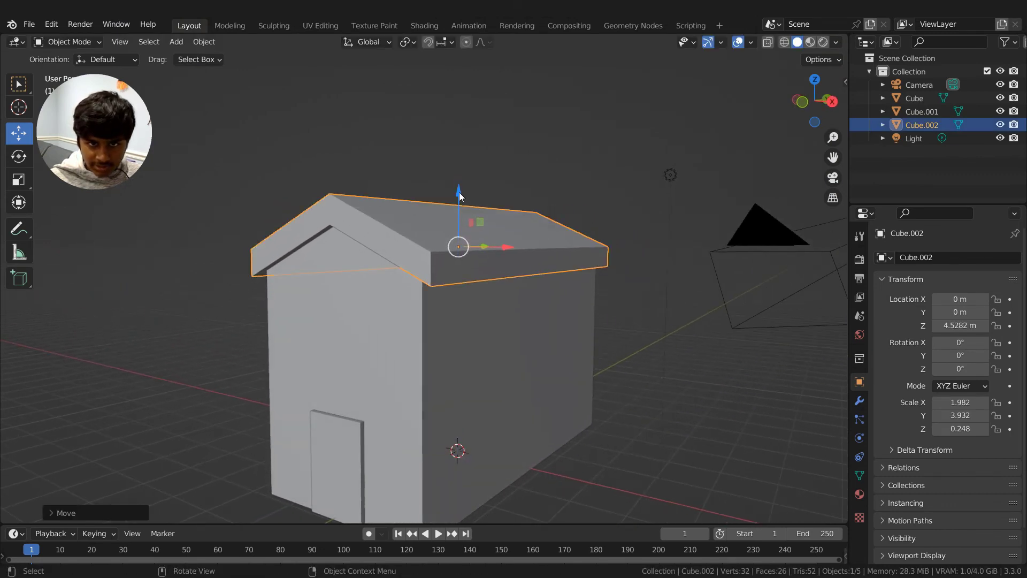
{"action": "left_click", "coordinate": [439, 187]}
Select the house body, door and roof together and scale them down along Z until the roof's Z scale is about 0.216.
{"action": "left_click", "coordinate": [366, 298]}
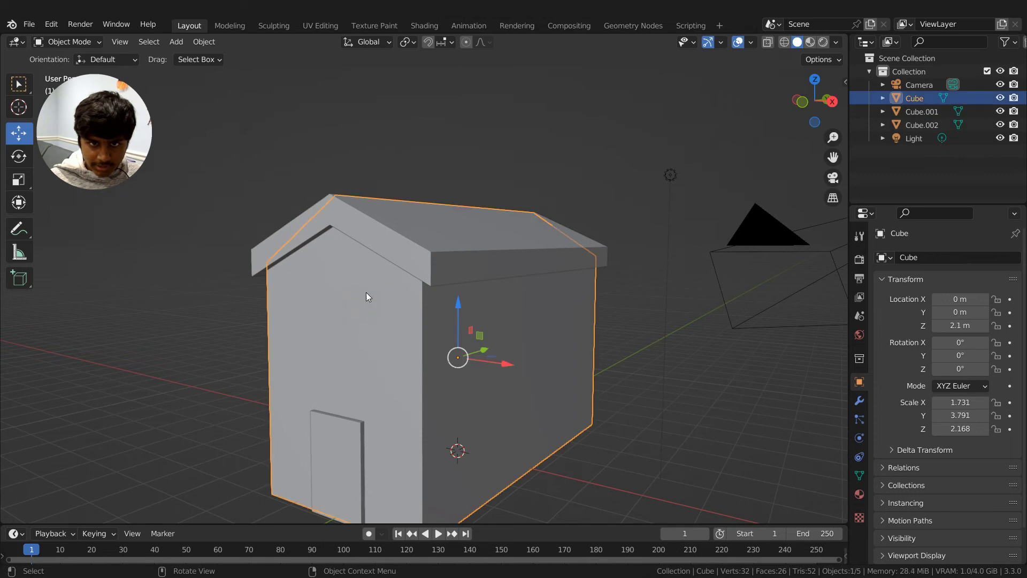
{"action": "left_click", "coordinate": [339, 427], "text": "shift"}
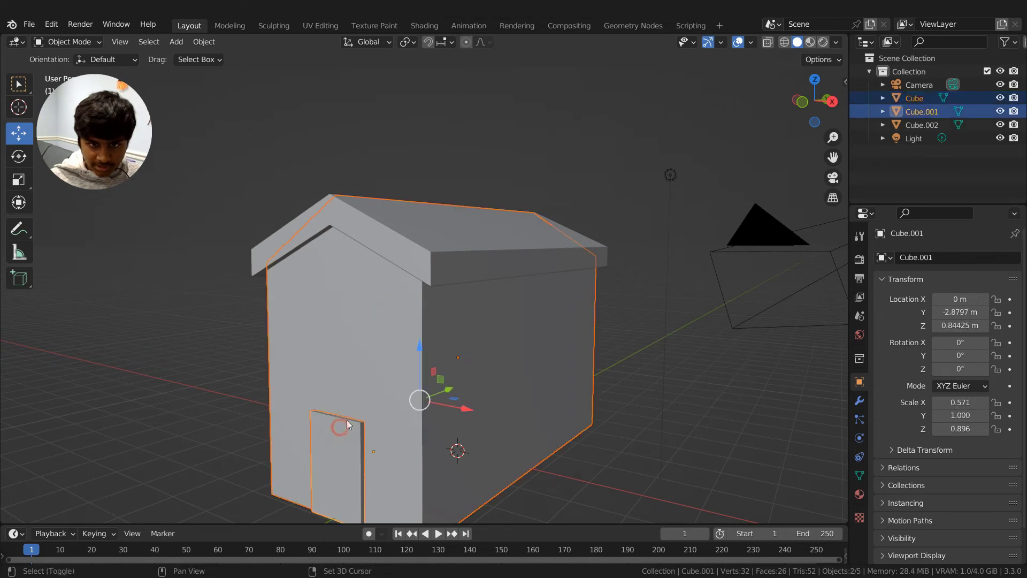
{"action": "left_click", "coordinate": [387, 229], "text": "shift"}
{"action": "left_click", "coordinate": [18, 179]}
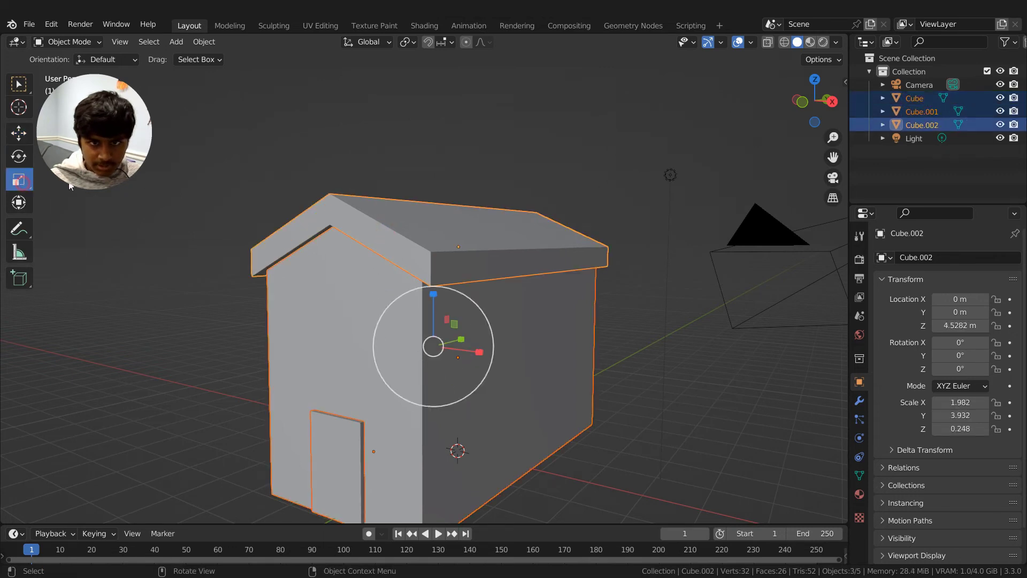
{"action": "mouse_move", "coordinate": [439, 301]}
{"action": "left_mouse_down"}
{"action": "mouse_move", "coordinate": [435, 293]}
{"action": "mouse_move", "coordinate": [434, 304]}
{"action": "left_mouse_up"}
{"action": "middle_click_drag", "start_coordinate": [109, 426], "coordinate": [239, 396]}
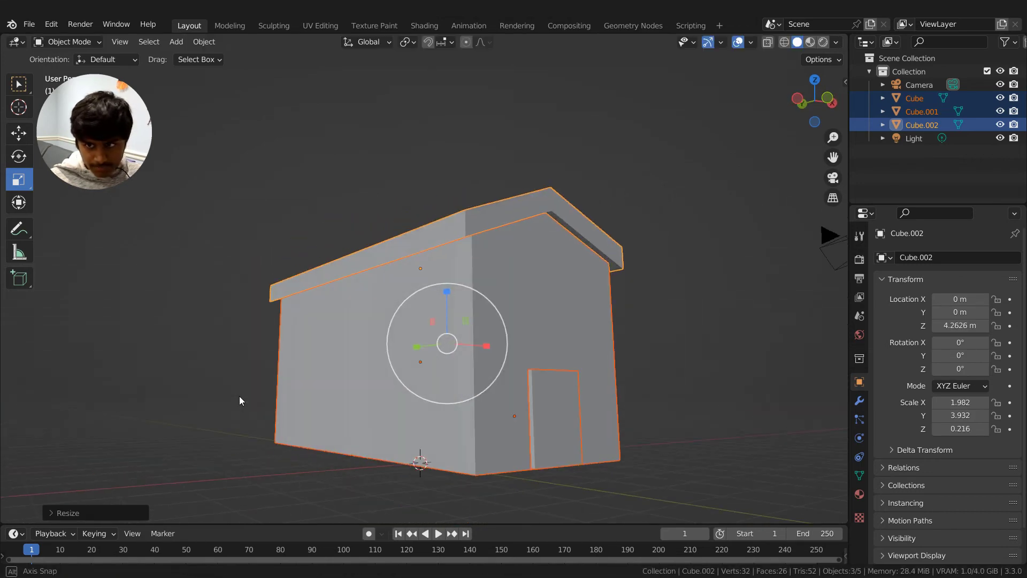
Try setting the roof's Z location to 2 m, undo it and clear the selection.
{"action": "left_click", "coordinate": [956, 325]}
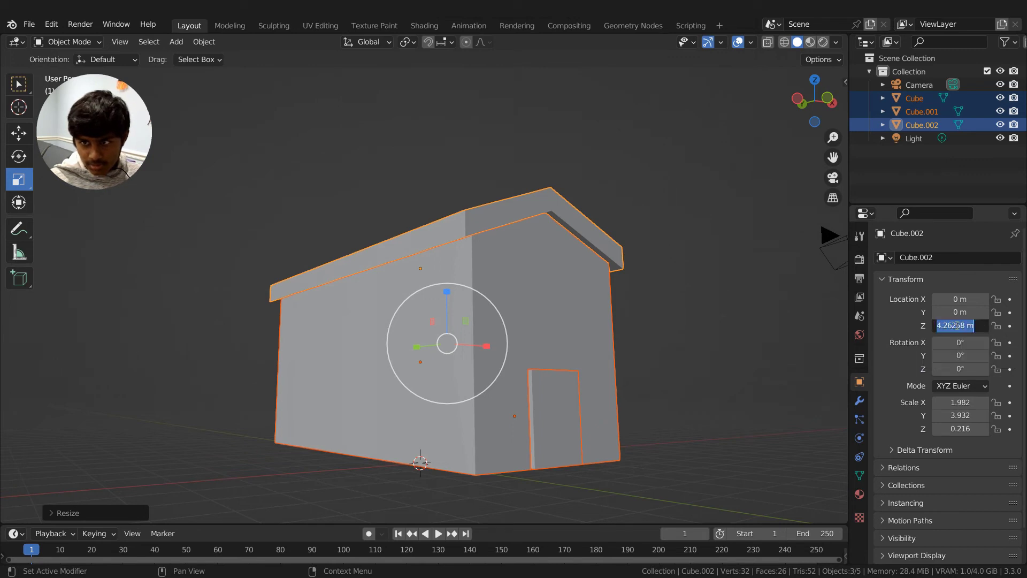
{"action": "type", "text": "2"}
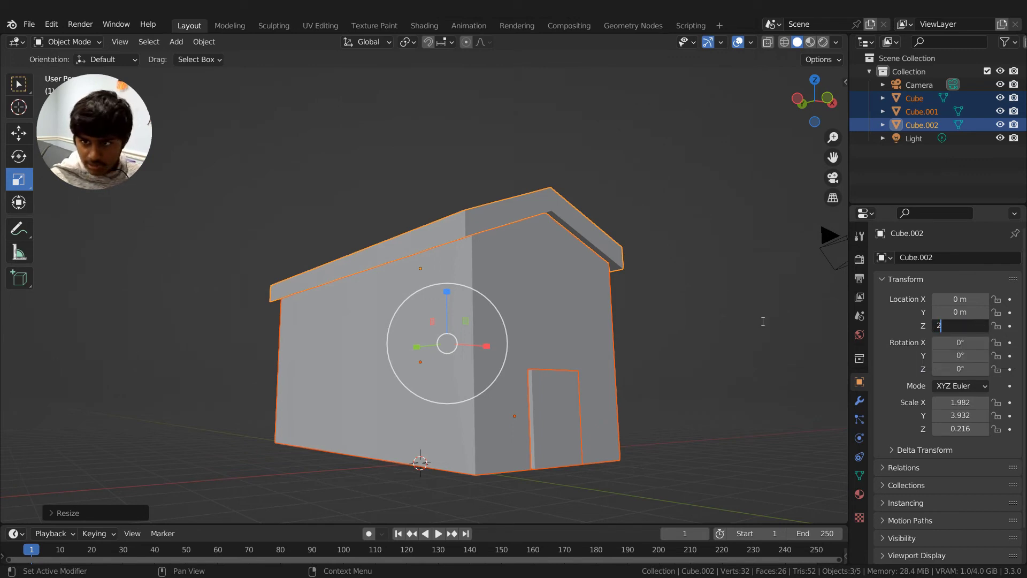
{"action": "key", "text": "Return"}
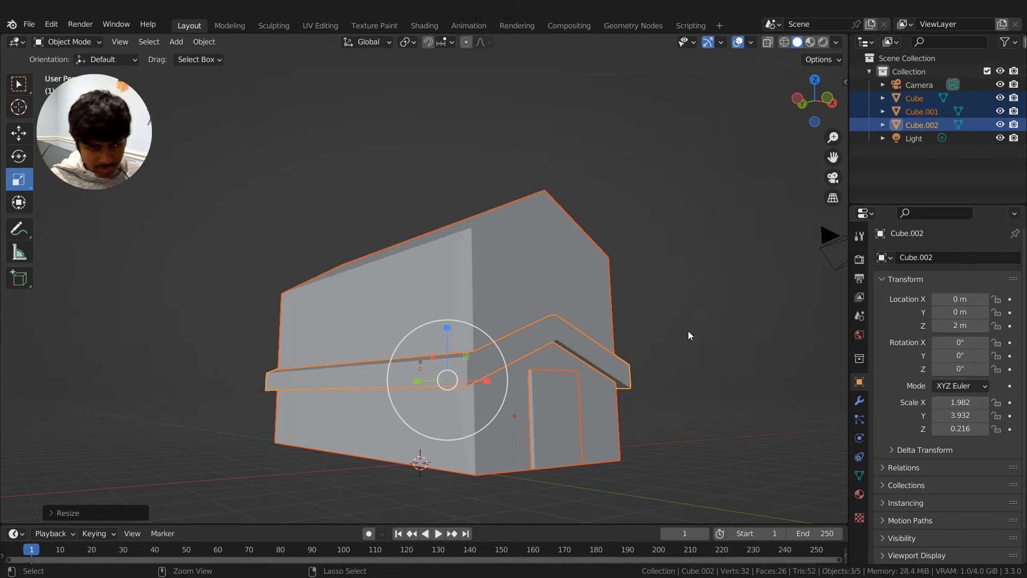
{"action": "key", "text": "ctrl+z"}
{"action": "left_click", "coordinate": [686, 332]}
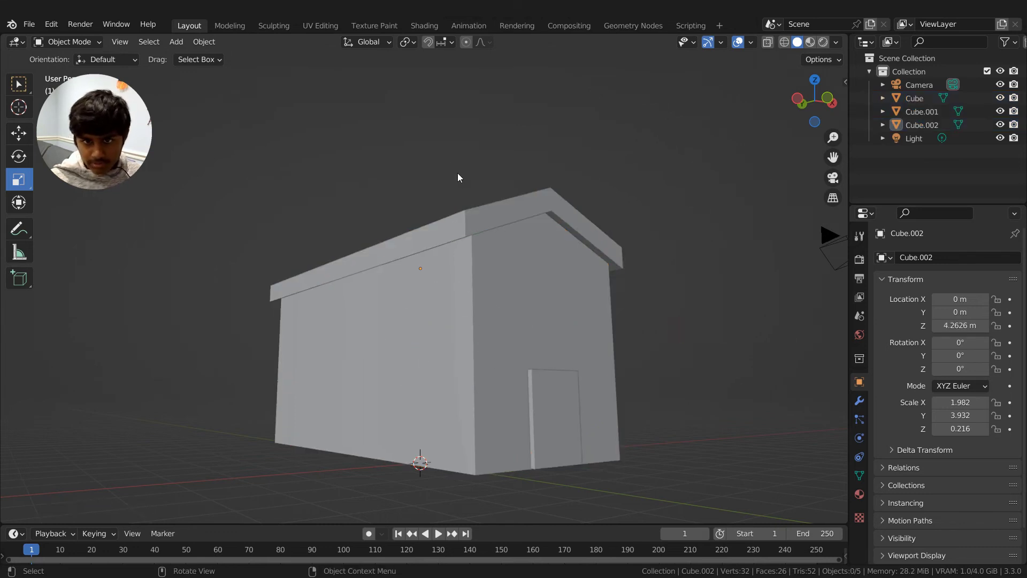
Select the house body, door, roof and light together and move them down along Z until the roof's Z location is about 3.96 m.
{"action": "left_click_drag", "start_coordinate": [458, 173], "coordinate": [747, 524]}
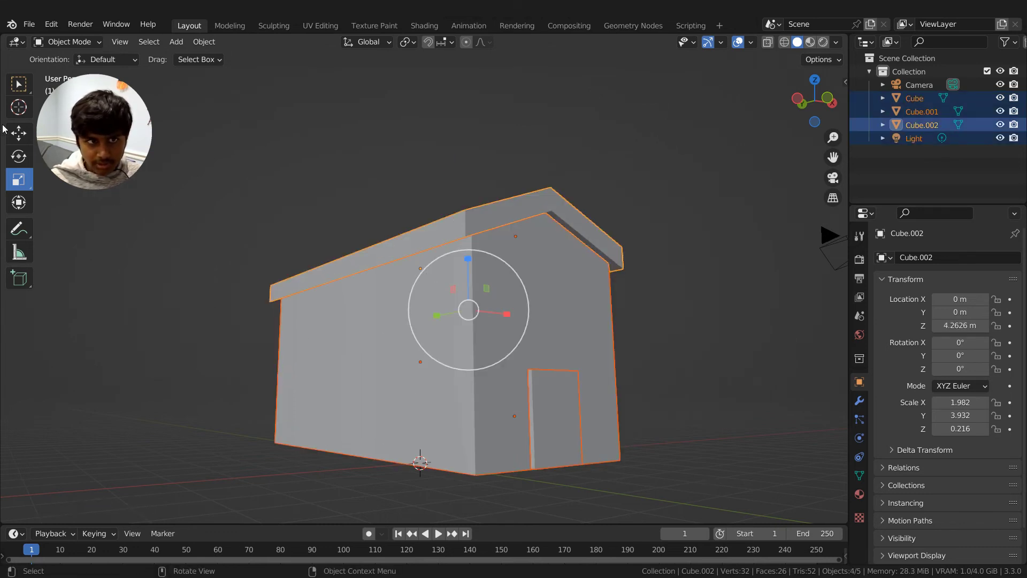
{"action": "left_click", "coordinate": [30, 139]}
{"action": "left_click_drag", "start_coordinate": [467, 262], "coordinate": [468, 282]}
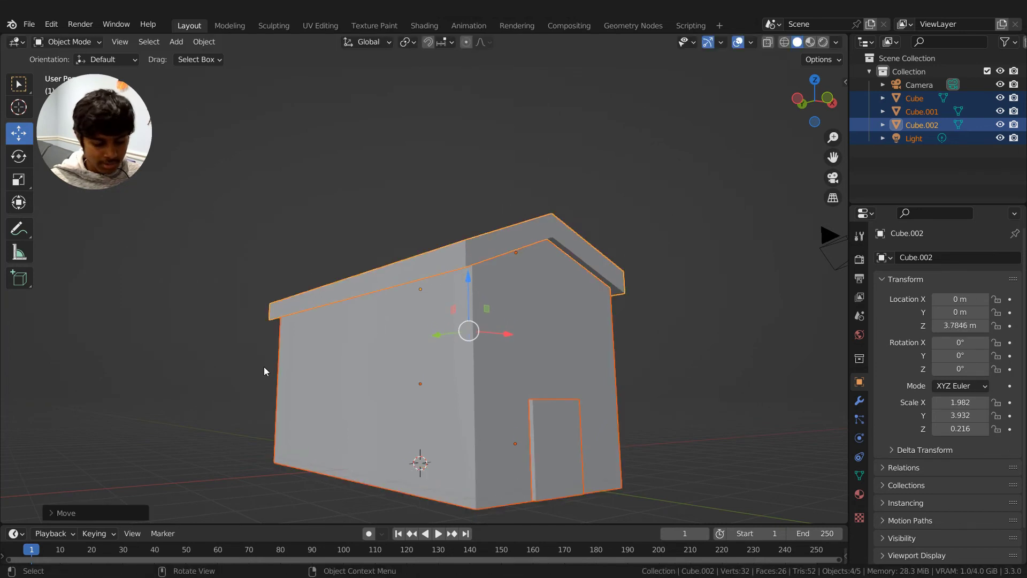
{"action": "middle_click_drag", "start_coordinate": [265, 367], "coordinate": [389, 398]}
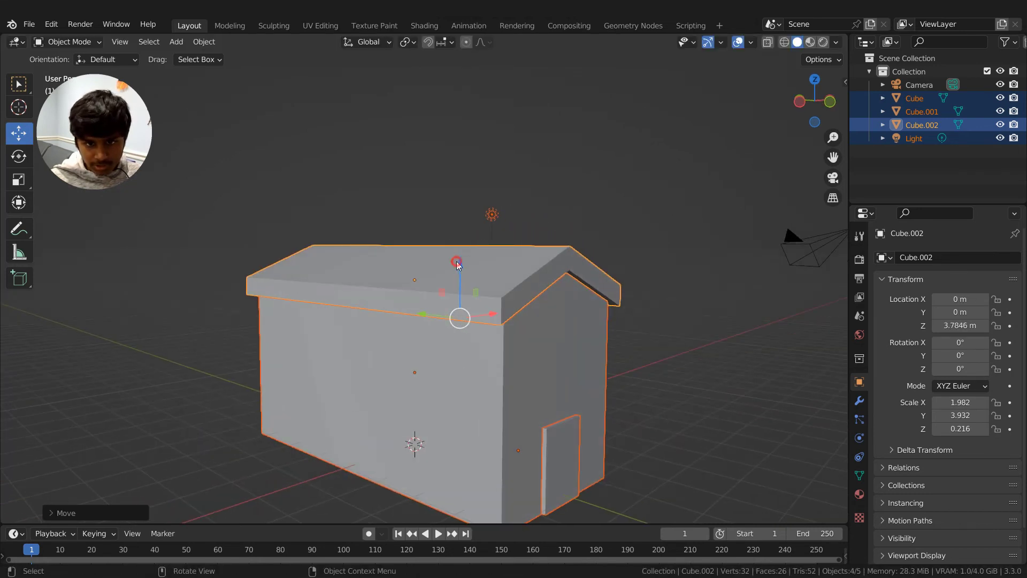
{"action": "left_click_drag", "start_coordinate": [458, 265], "coordinate": [459, 254]}
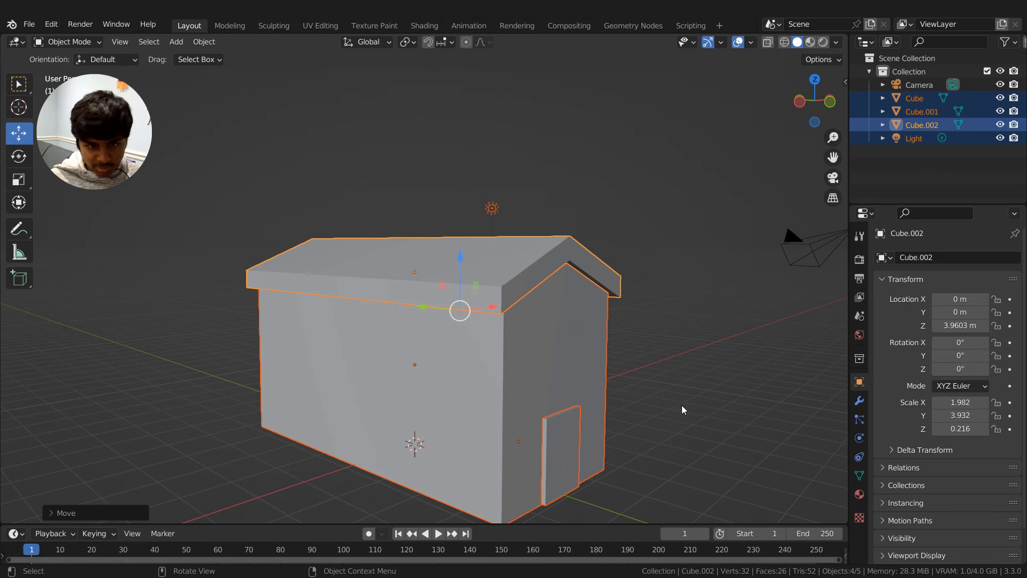
{"action": "middle_click_drag", "start_coordinate": [689, 408], "coordinate": [618, 369]}
Set the roof's Z location to 4 m and clear the selection.
{"action": "left_click", "coordinate": [955, 326]}
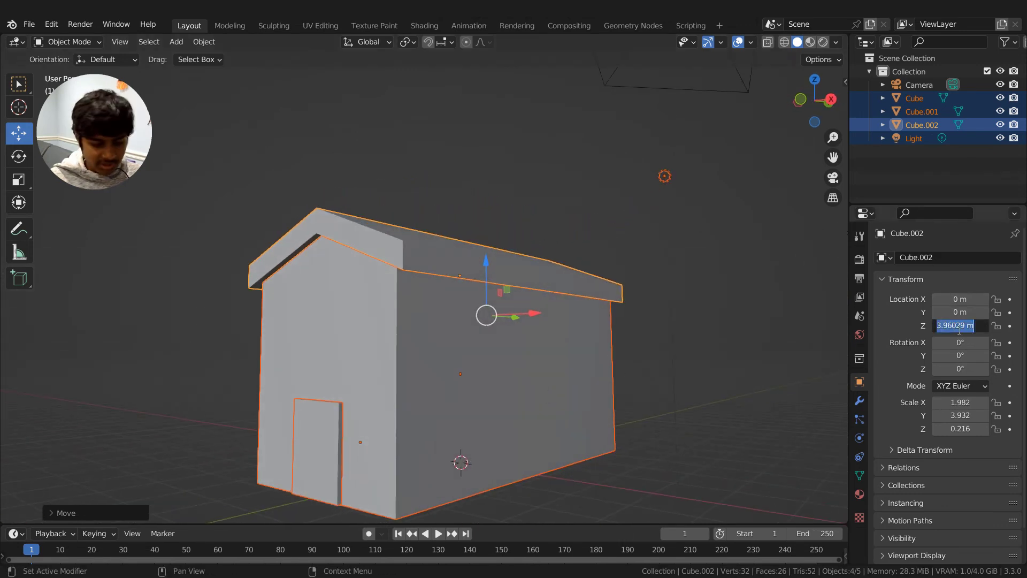
{"action": "key", "text": "BackSpace"}
{"action": "type", "text": "4"}
{"action": "key", "text": "Return"}
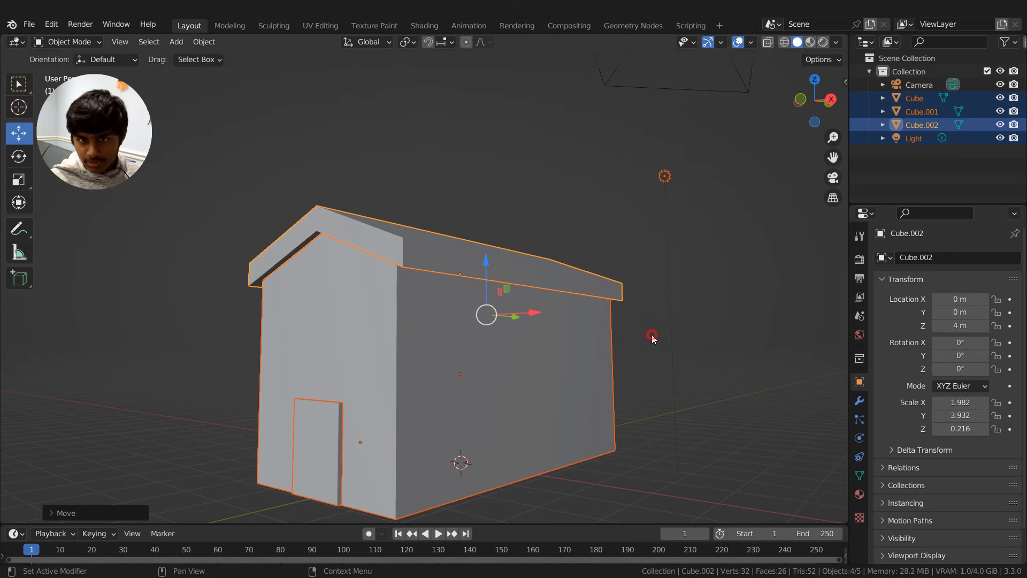
{"action": "left_click", "coordinate": [547, 377]}
{"action": "left_click", "coordinate": [825, 370]}
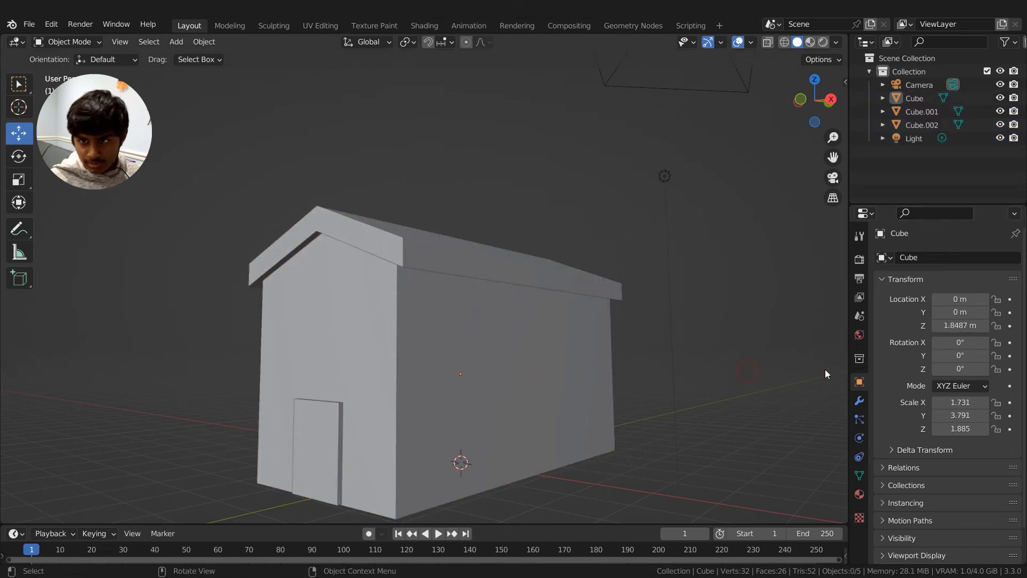
Set the house body's Z location to 2 m.
{"action": "left_click", "coordinate": [577, 399]}
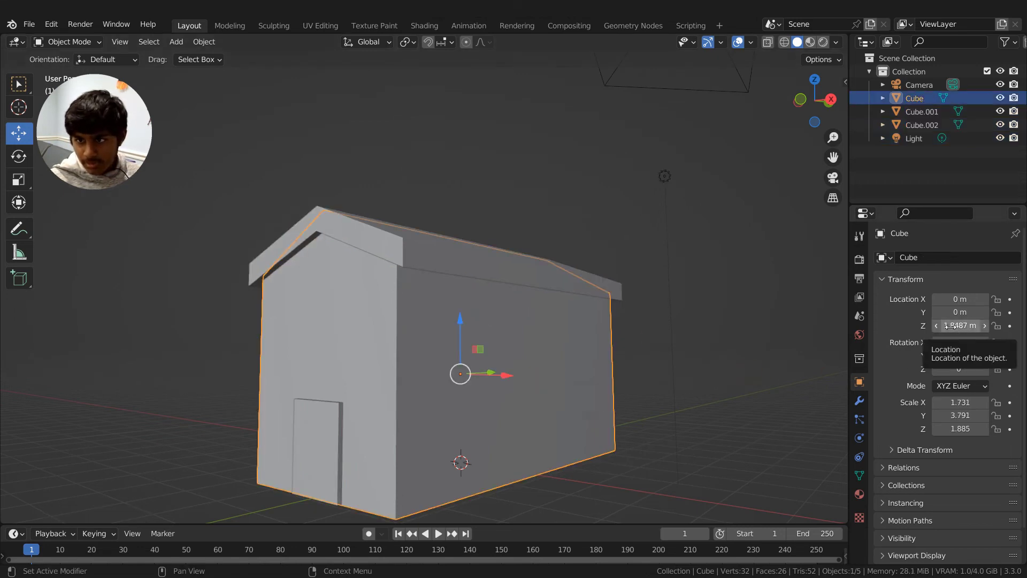
{"action": "left_click", "coordinate": [960, 325]}
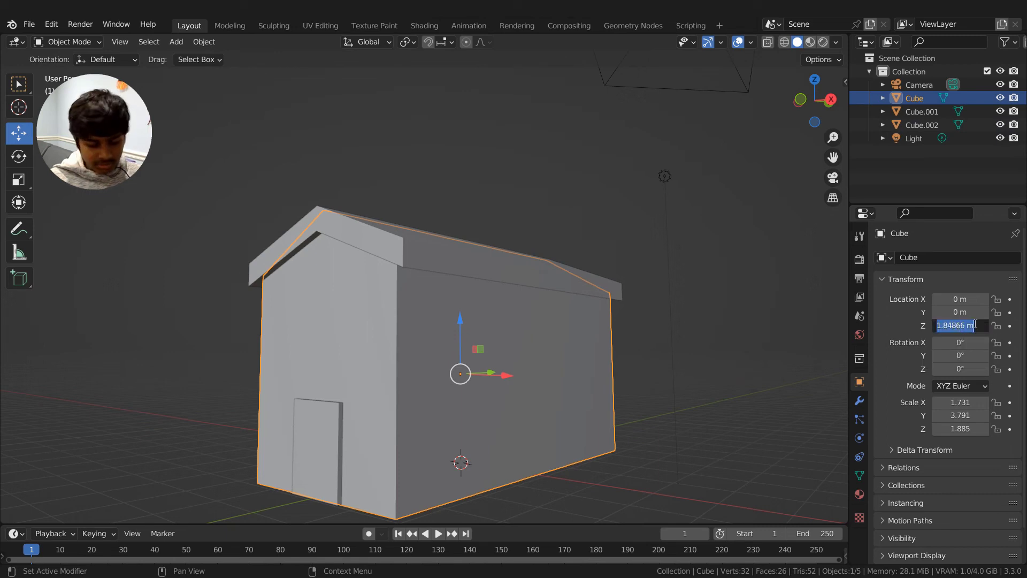
{"action": "key", "text": "BackSpace"}
{"action": "type", "text": "2"}
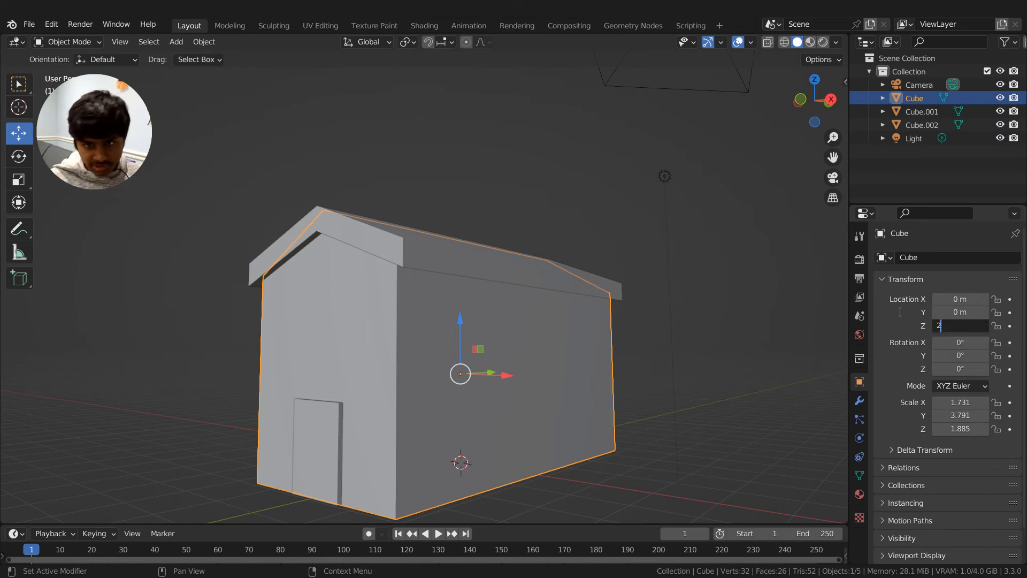
{"action": "key", "text": "Return"}
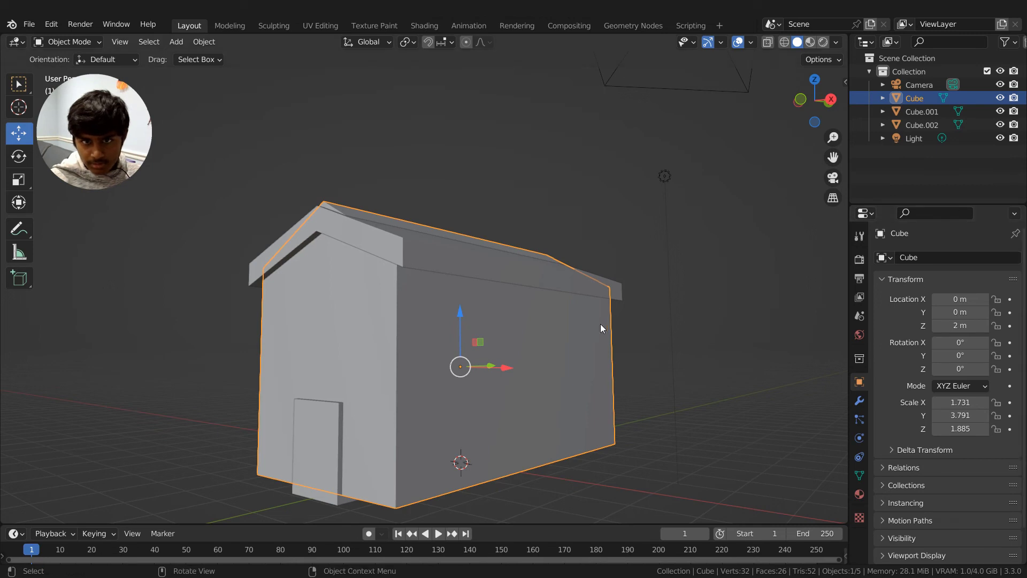
Set the door's Z location to 1 m, and lower it along Z to about 0.912 m to meet the wall's base.
{"action": "left_click", "coordinate": [487, 251]}
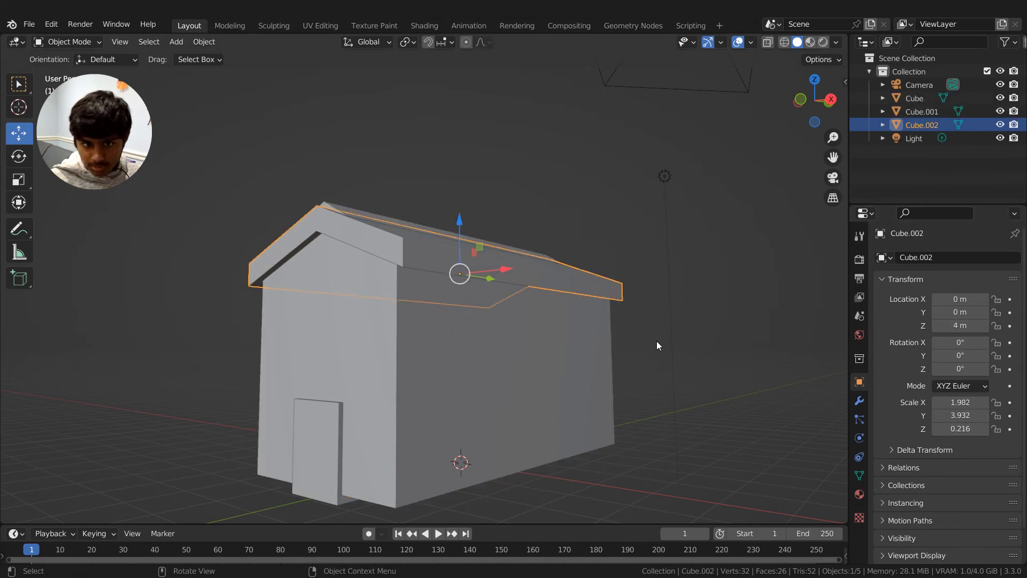
{"action": "left_click", "coordinate": [295, 464]}
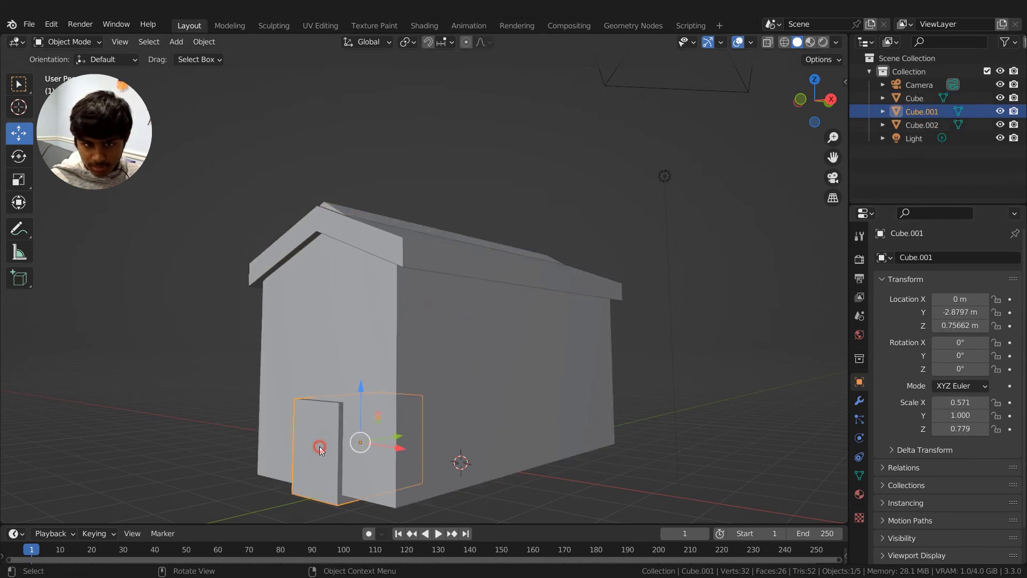
{"action": "left_click", "coordinate": [973, 326]}
{"action": "type", "text": "1"}
{"action": "key", "text": "Return"}
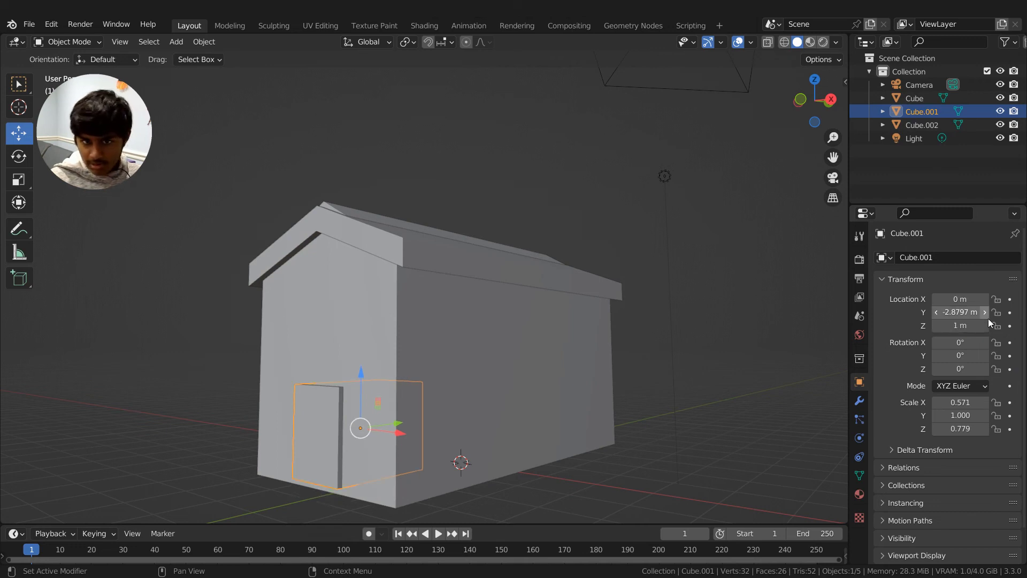
{"action": "middle_click_drag", "start_coordinate": [586, 425], "coordinate": [635, 419]}
{"action": "left_click_drag", "start_coordinate": [425, 371], "coordinate": [429, 379]}
{"action": "middle_click_drag", "start_coordinate": [605, 345], "coordinate": [545, 305]}
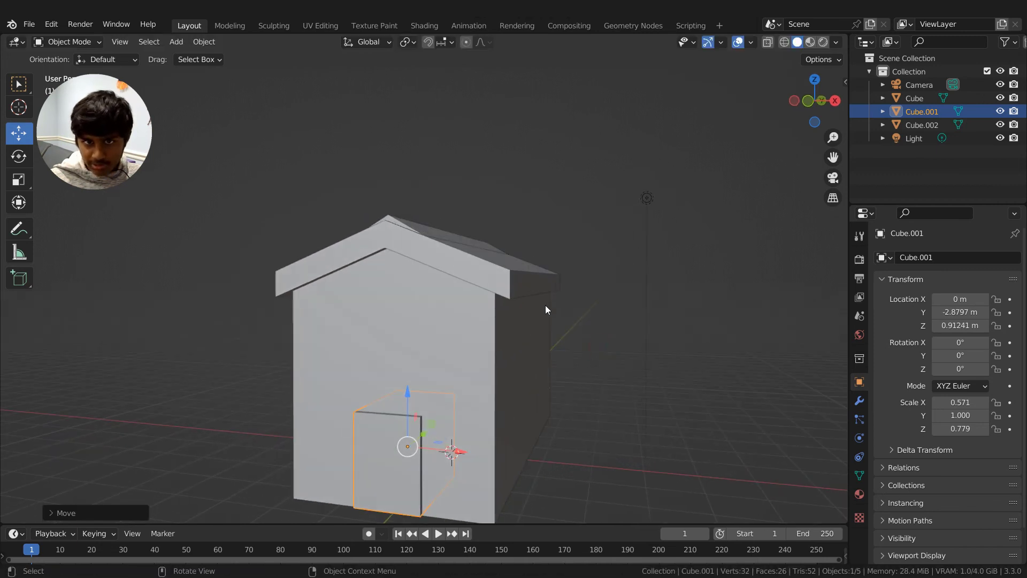
Raise the roof along Z to about 4.106 m so it covers the house body, and clear the selection.
{"action": "left_click", "coordinate": [495, 278]}
{"action": "left_click_drag", "start_coordinate": [452, 216], "coordinate": [455, 206]}
{"action": "left_click", "coordinate": [586, 350]}
{"action": "middle_click_drag", "start_coordinate": [587, 351], "coordinate": [578, 321]}
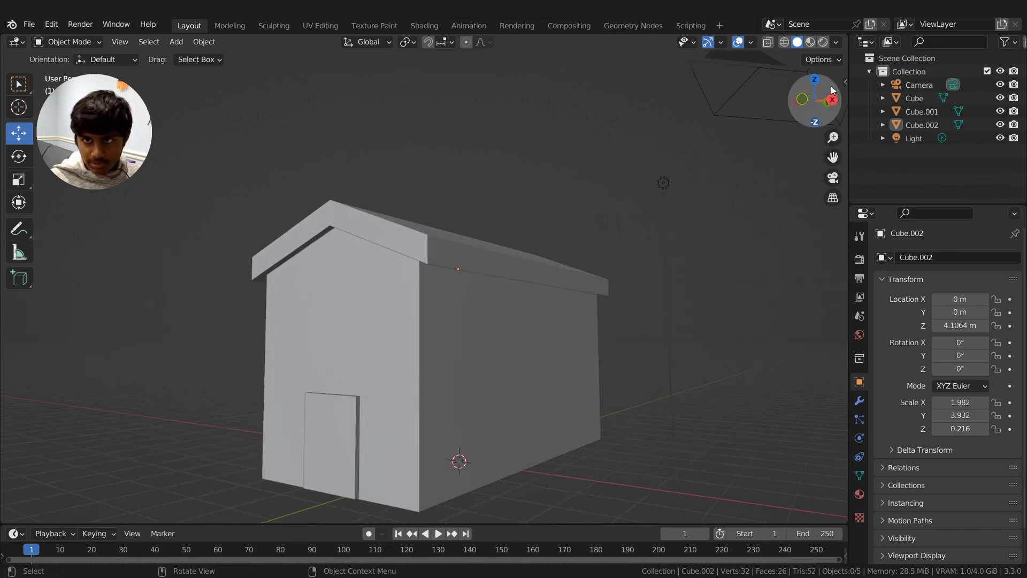
Show the viewport in Rendered shading and move the light freely to about X 11.9 m, Y 6.18 m, Z -2.65 m.
{"action": "left_click", "coordinate": [822, 43]}
{"action": "middle_click_drag", "start_coordinate": [564, 228], "coordinate": [694, 182]}
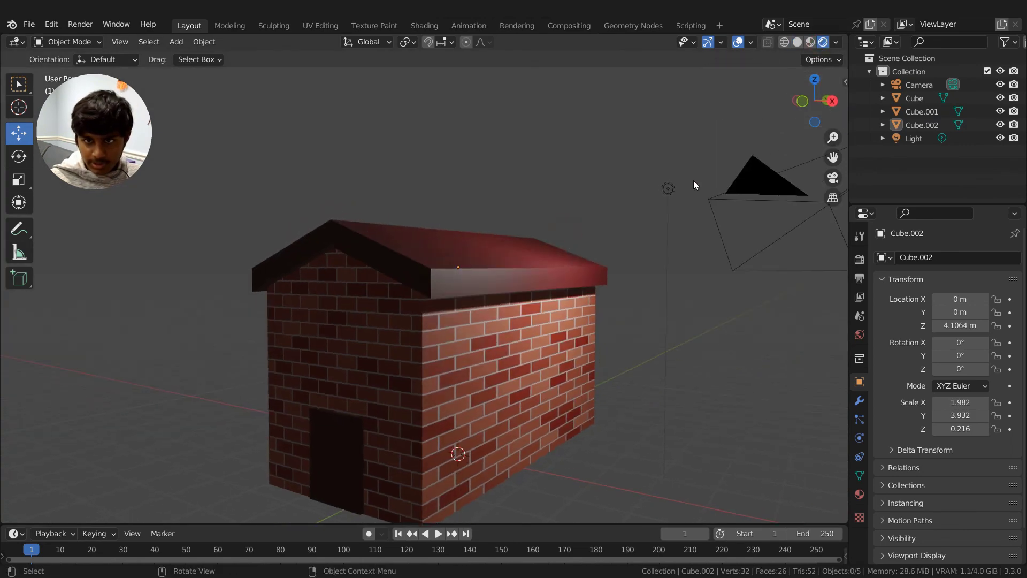
{"action": "left_click", "coordinate": [669, 189]}
{"action": "key", "text": "g"}
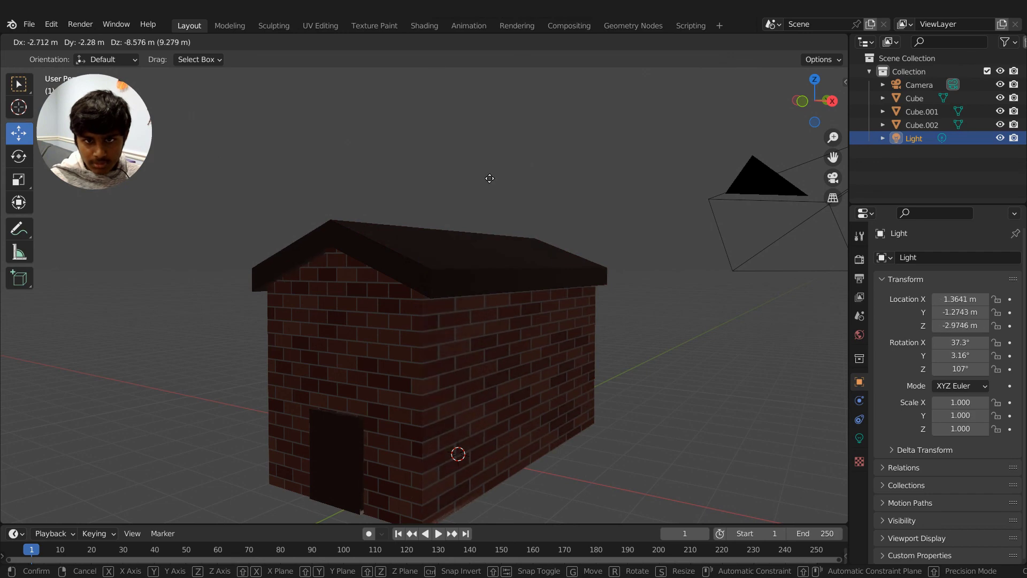
{"action": "left_click", "coordinate": [412, 201]}
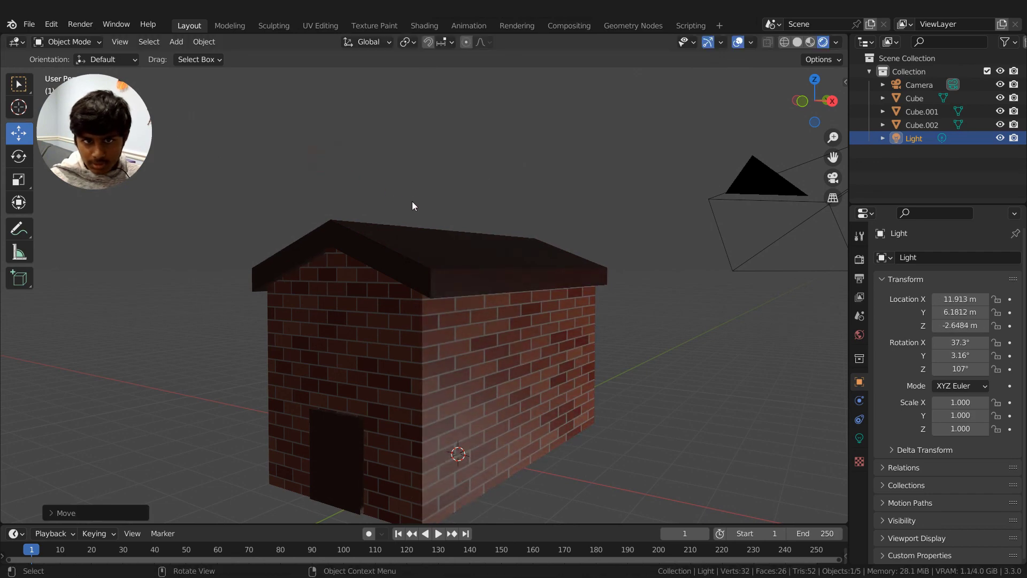
Move the light above the roof, to about X 0.59 m, Y -1.41 m, Z 6.61 m.
{"action": "scroll", "coordinate": [448, 283], "scroll_direction": "down", "scroll_amount": 3}
{"action": "scroll", "coordinate": [449, 284], "scroll_direction": "down", "scroll_amount": 2}
{"action": "key", "text": "g"}
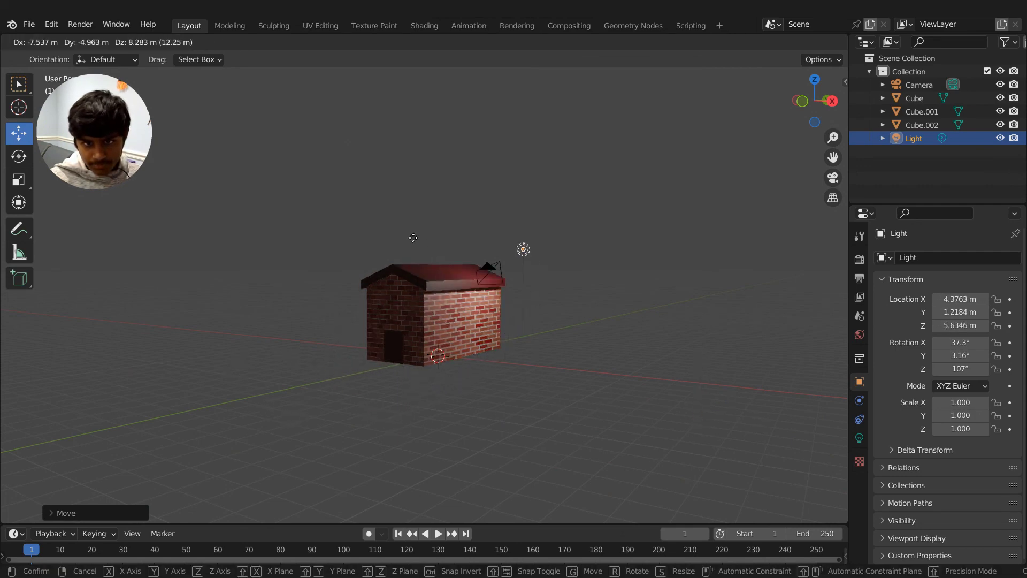
{"action": "left_click", "coordinate": [331, 225]}
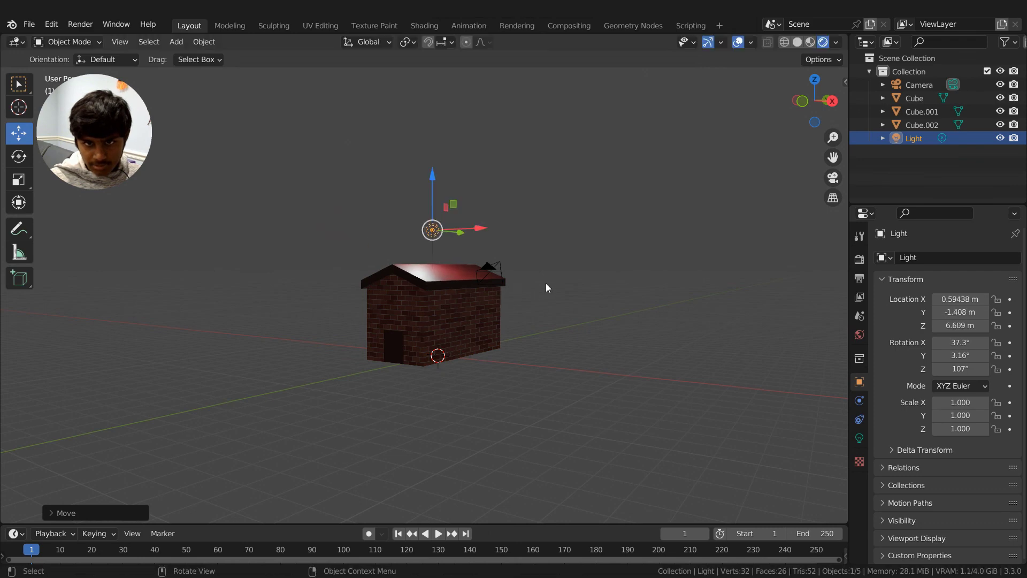
{"action": "scroll", "coordinate": [557, 272], "scroll_direction": "up", "scroll_amount": 2}
{"action": "scroll", "coordinate": [547, 293], "scroll_direction": "up", "scroll_amount": 1}
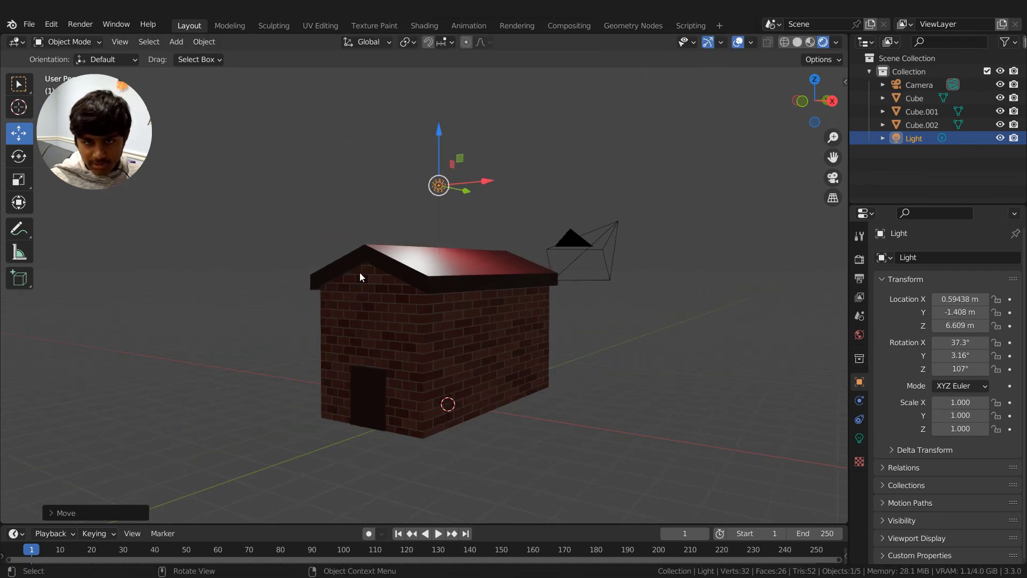